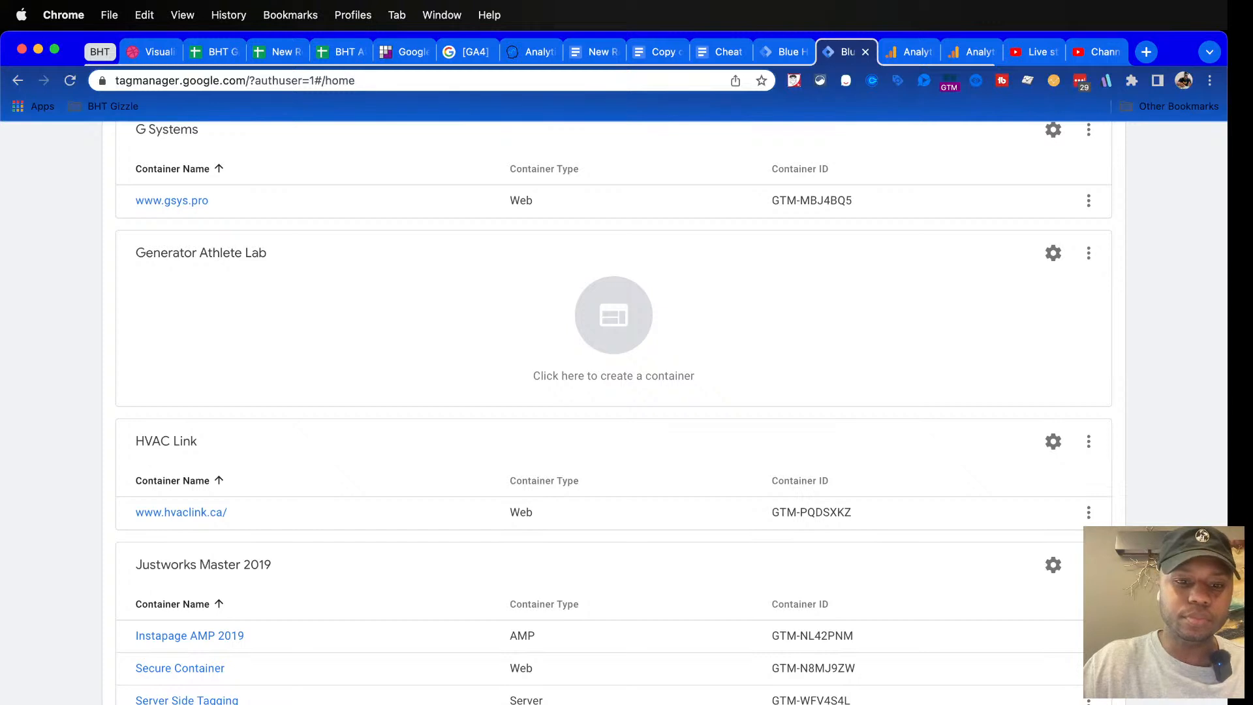
Step: Move the test.com Tag Manager tab and the Blue Highlighted Text Analytics tab out of the BHT tab group, and collapse the group
scroll(613, 413, "down", 2)
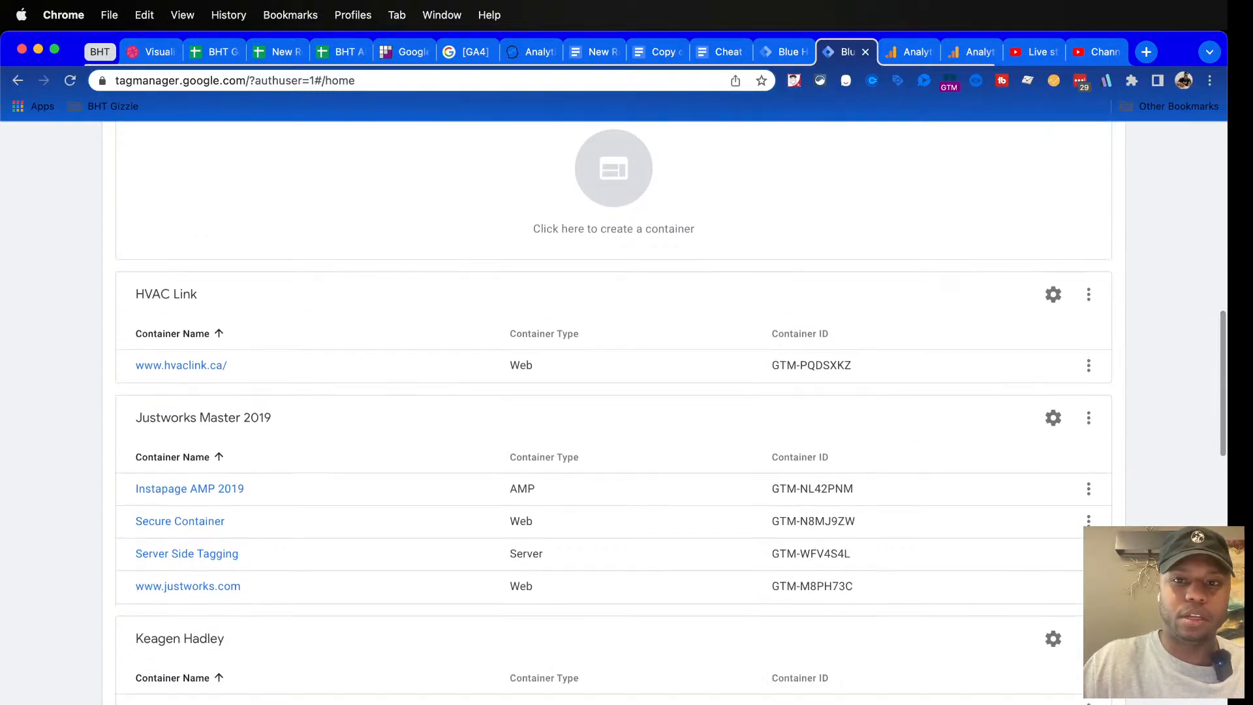
key("ctrl+shift+Tab")
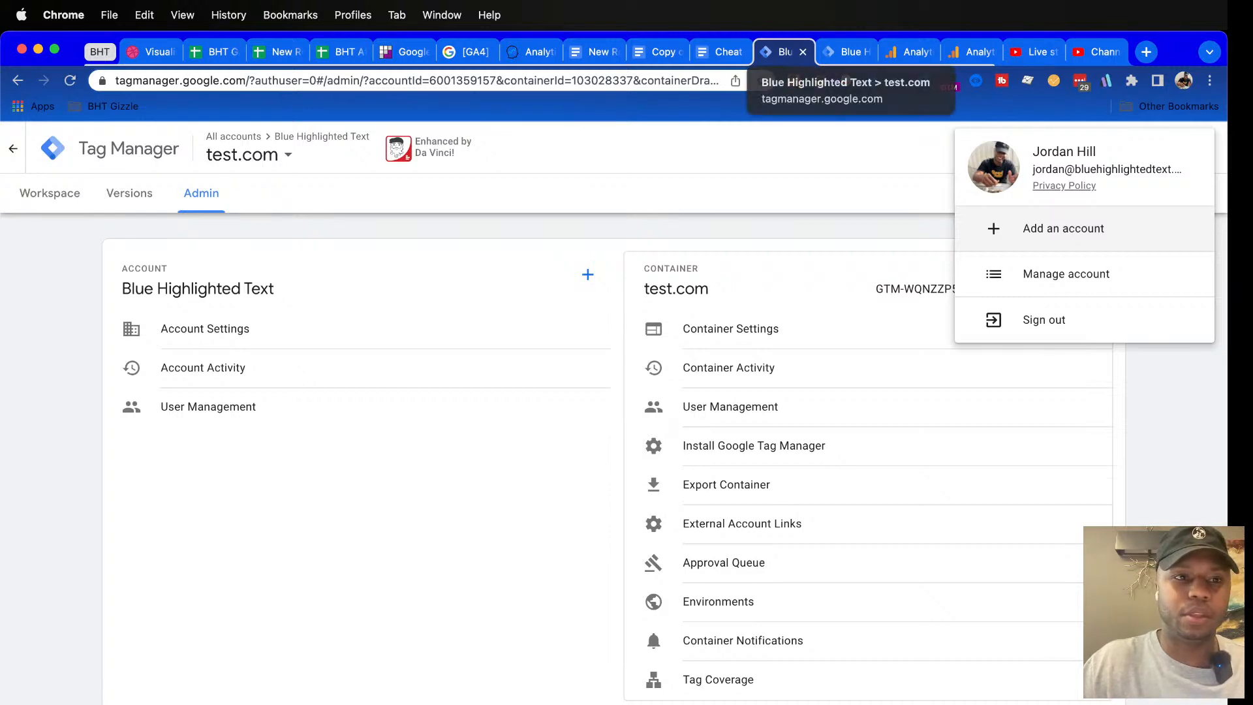
left_click_drag(787, 51, 893, 51)
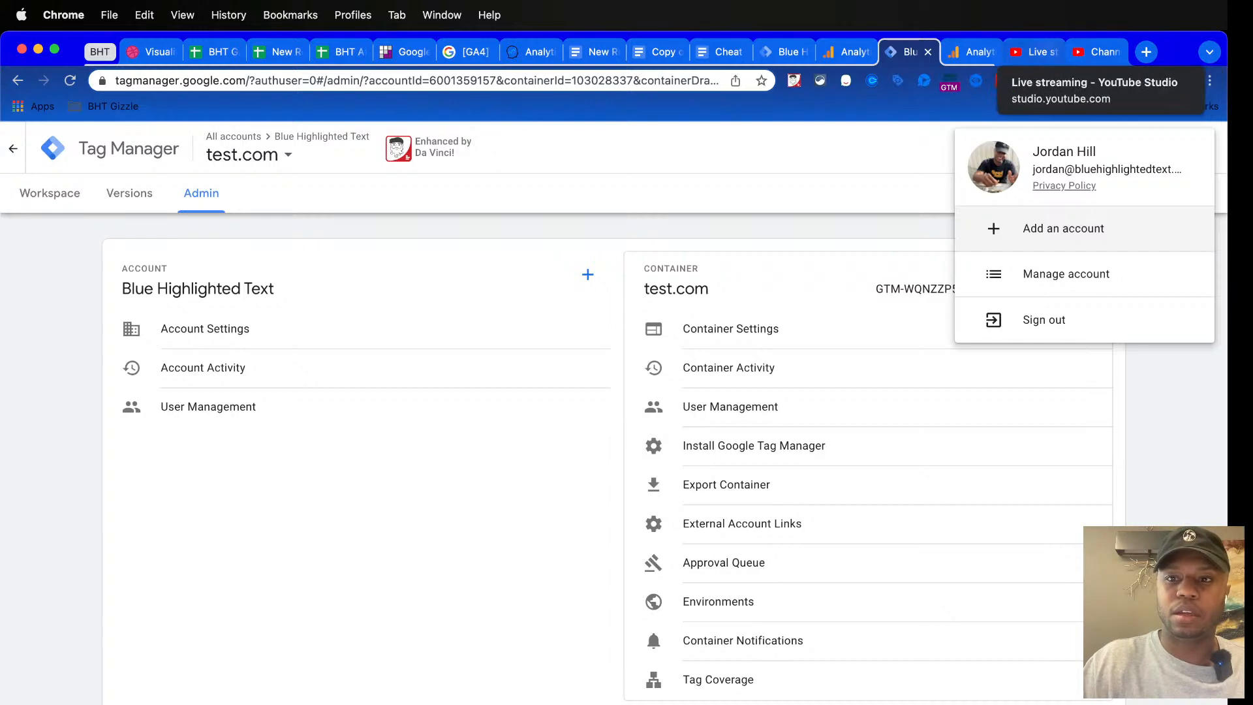
left_click_drag(909, 52, 981, 52)
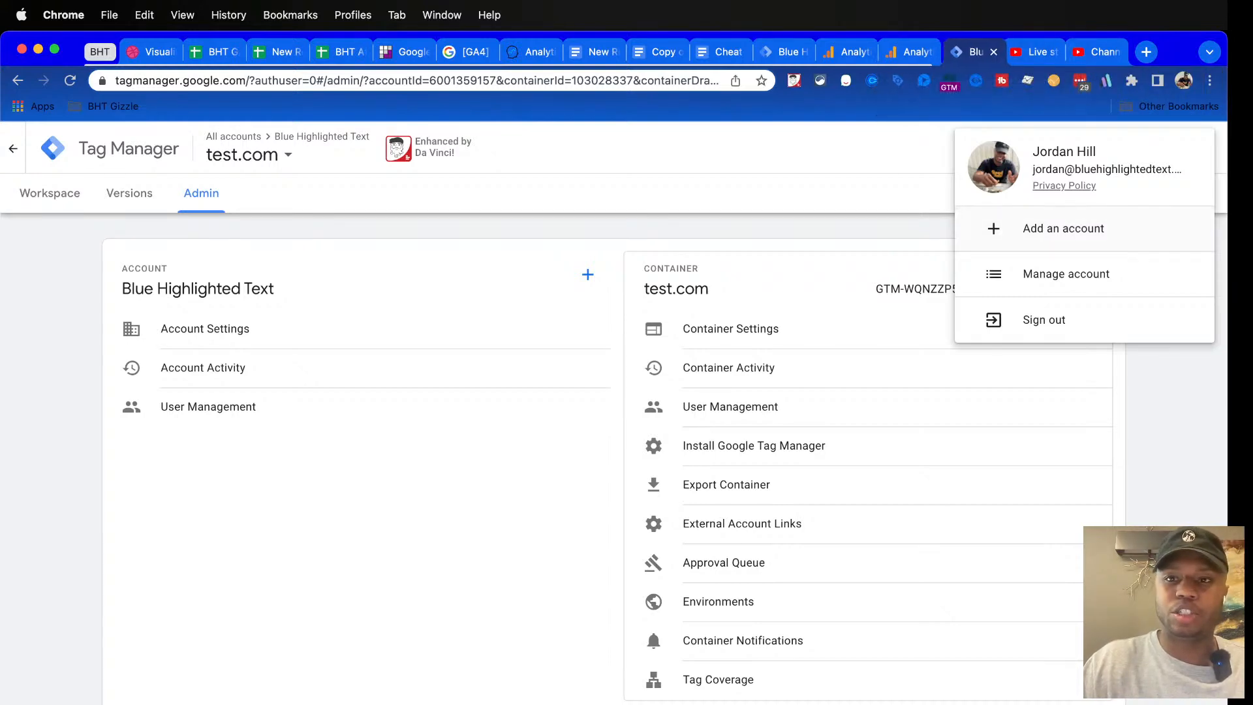
left_click(909, 52)
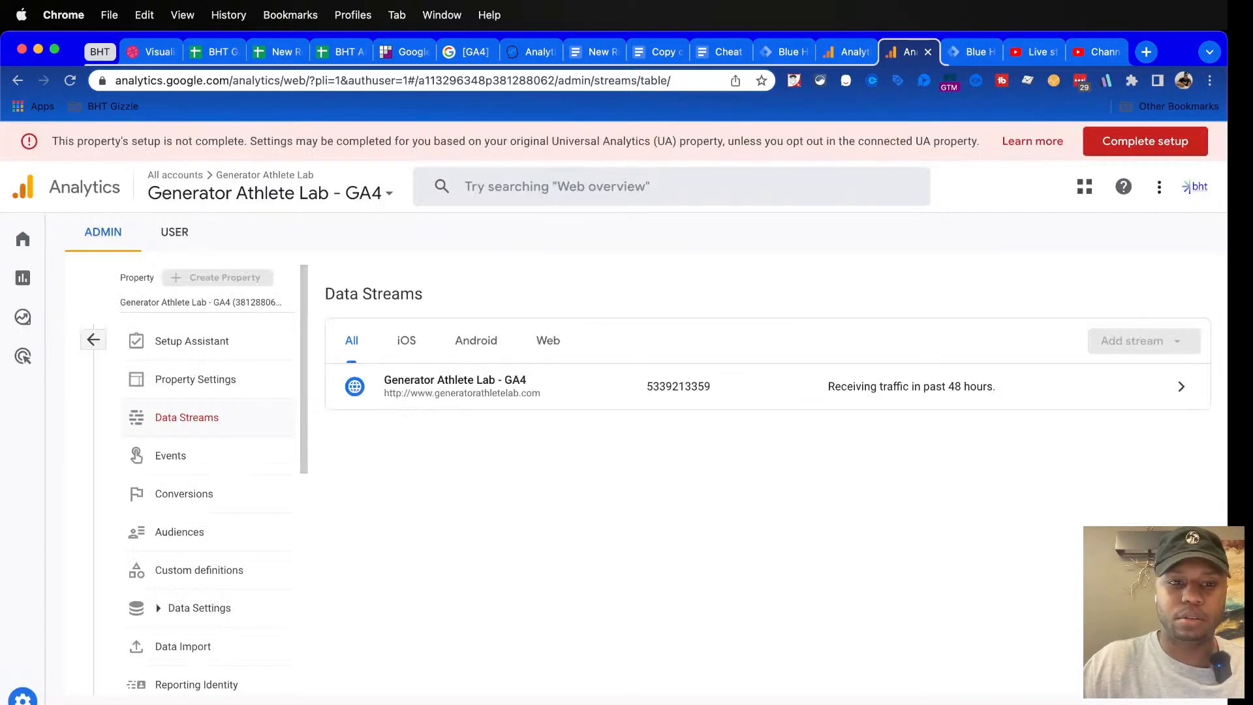
left_click(846, 52)
left_click_drag(846, 52, 972, 52)
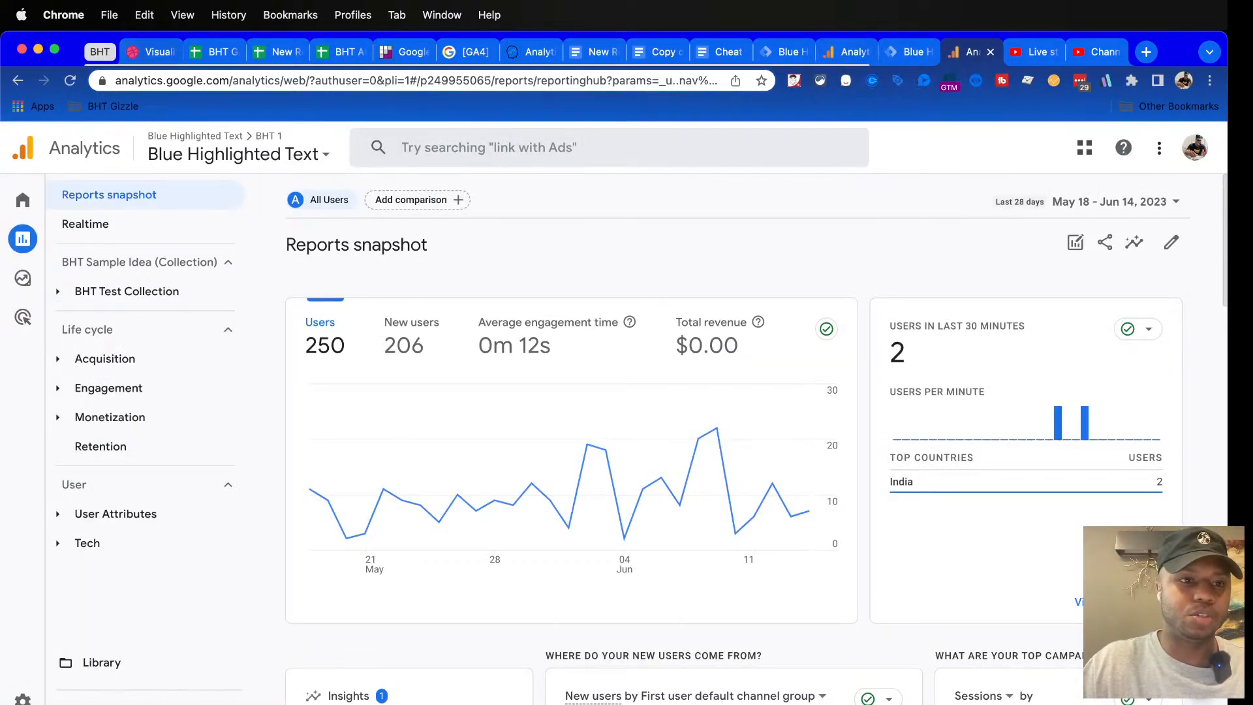
left_click(100, 52)
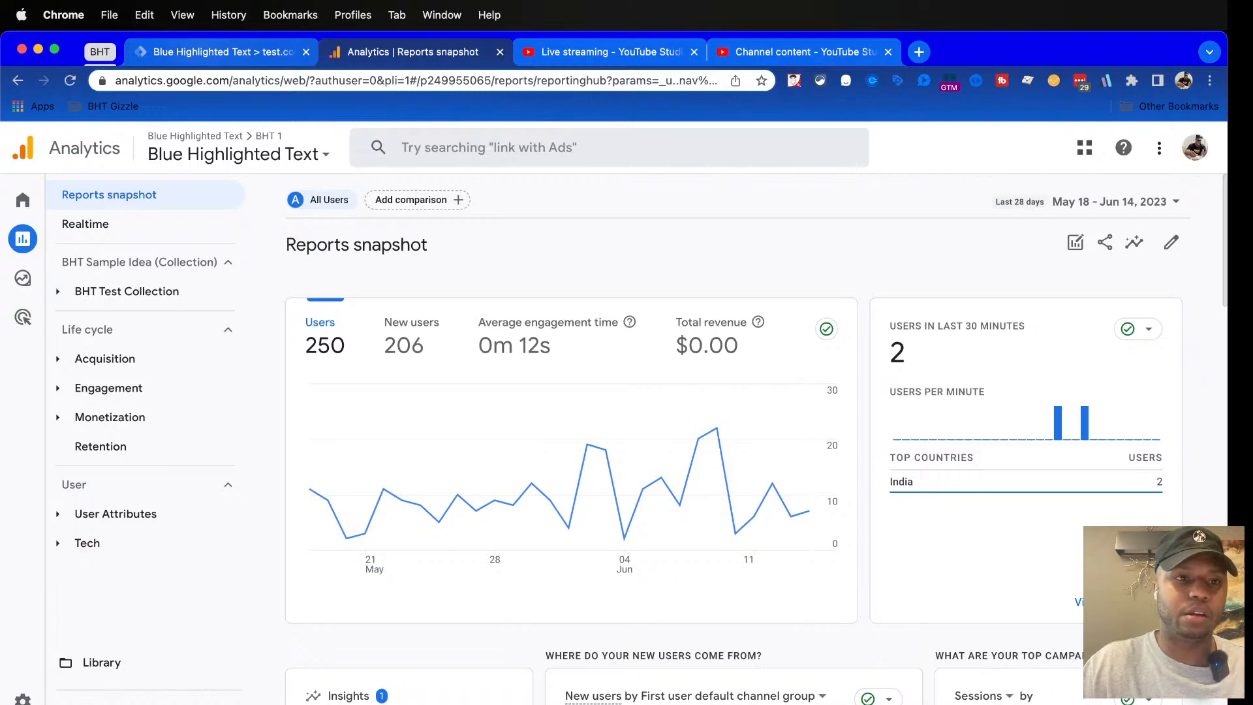
Step: Open the Default Workspace of the test.com container in Tag Manager
left_click(222, 52)
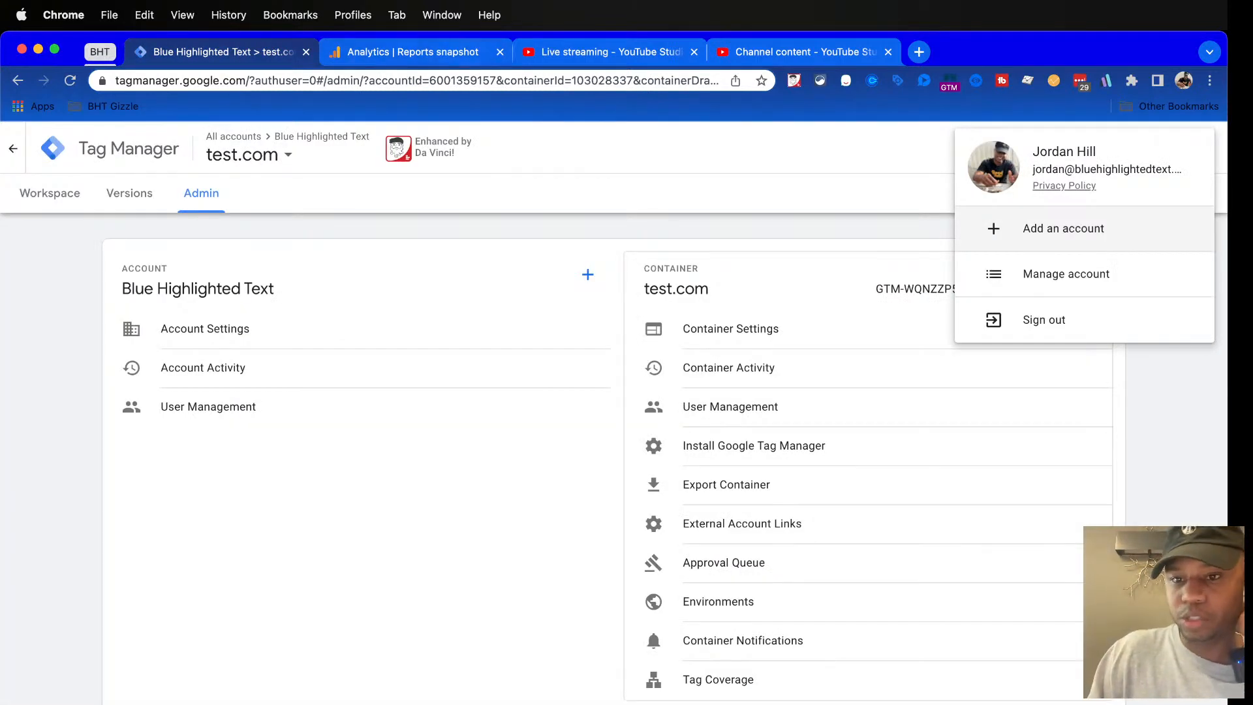
left_click(50, 193)
left_click(50, 193)
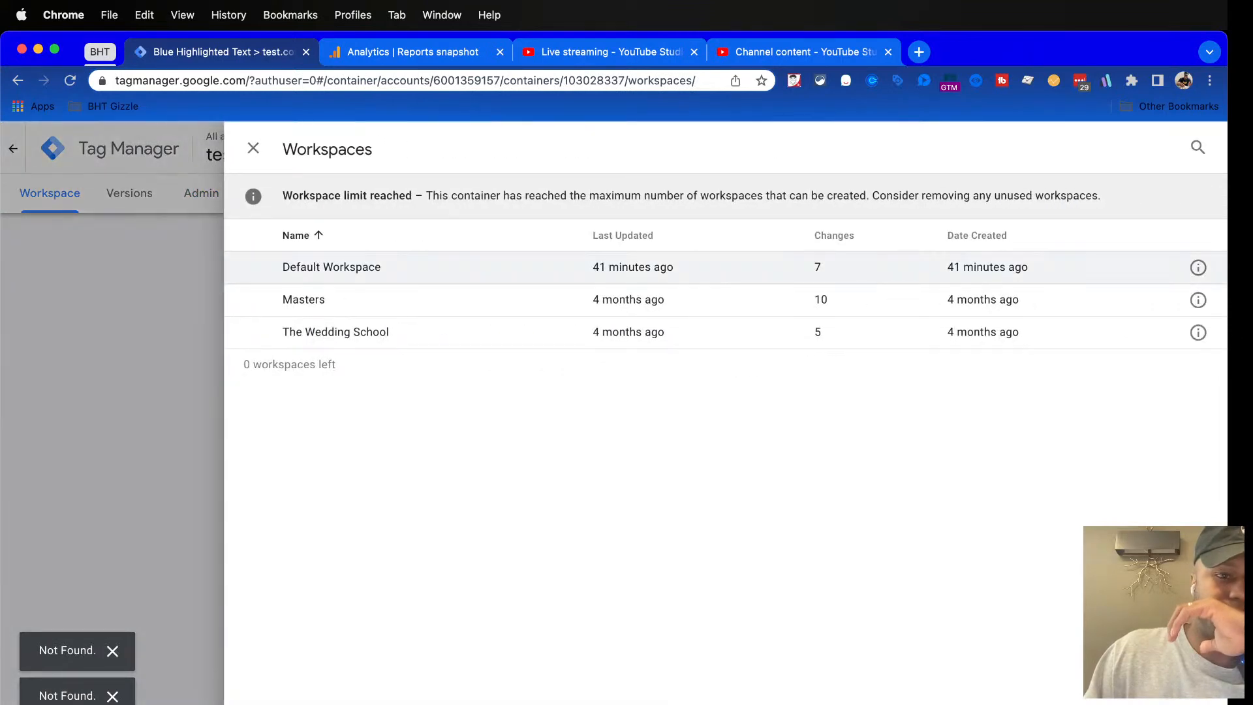
left_click(314, 268)
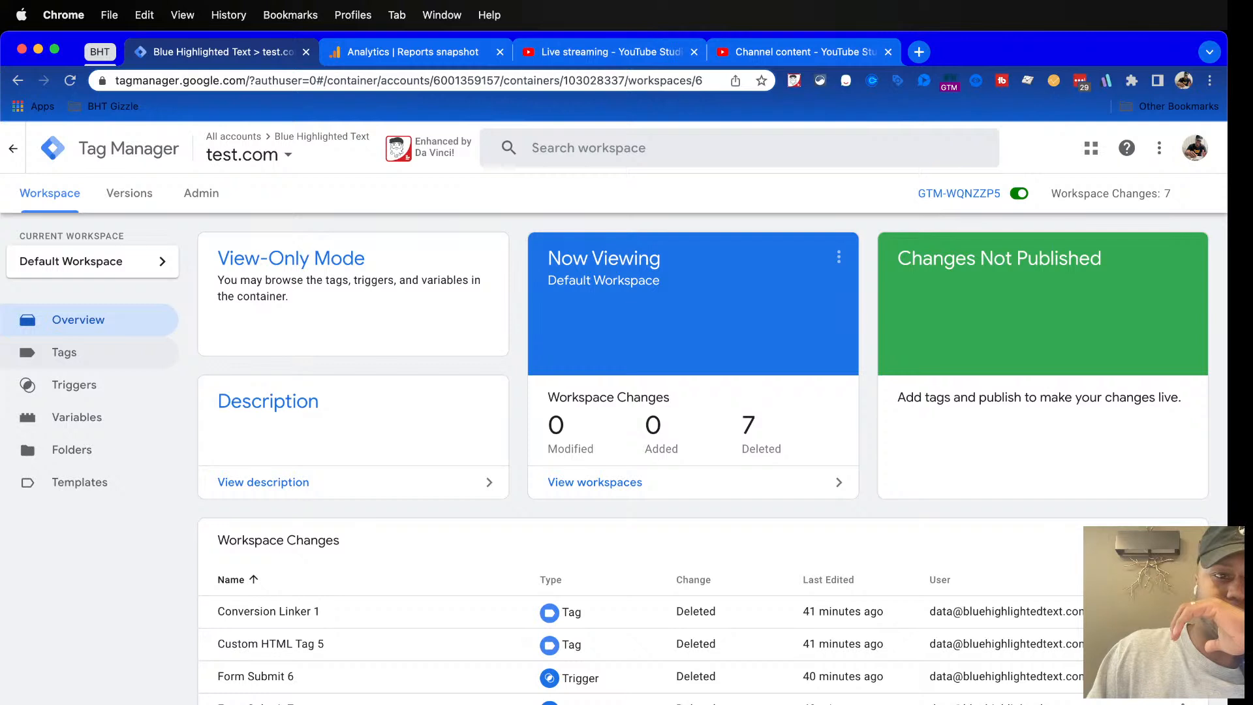
Step: Switch Tag Manager to the other Google account, the one with the bht avatar
left_click(1194, 148)
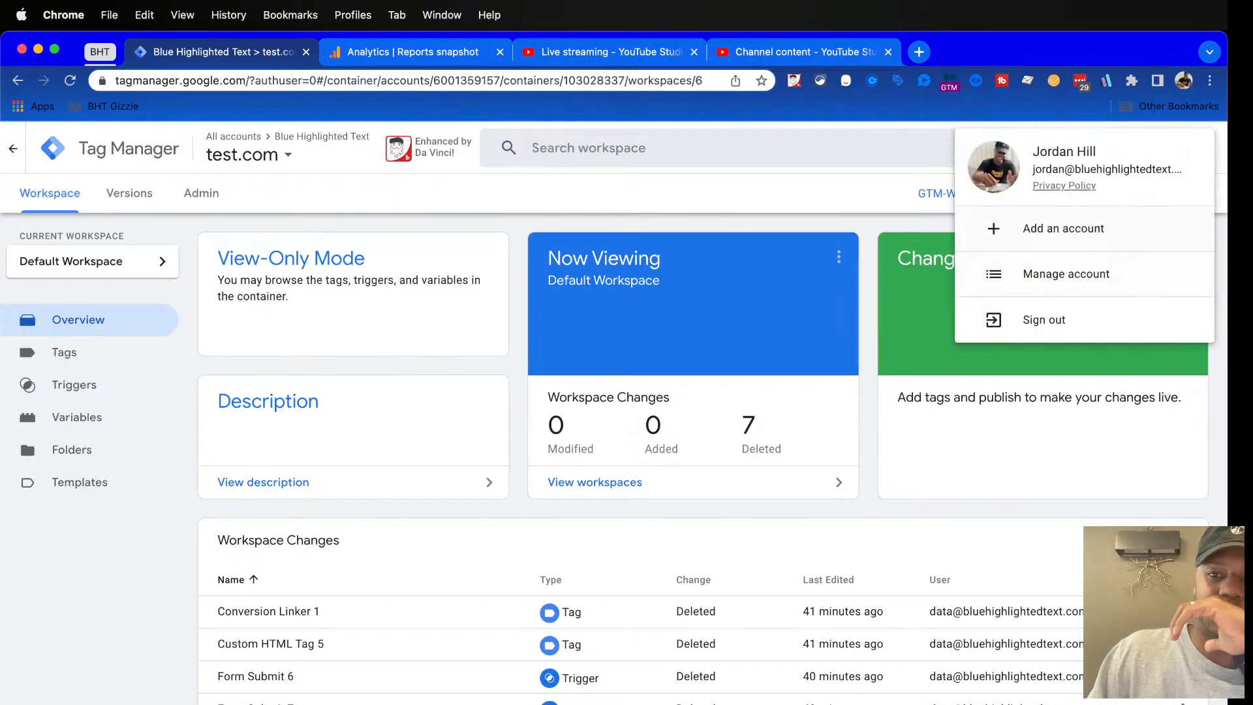
left_click(1064, 229)
left_click(614, 520)
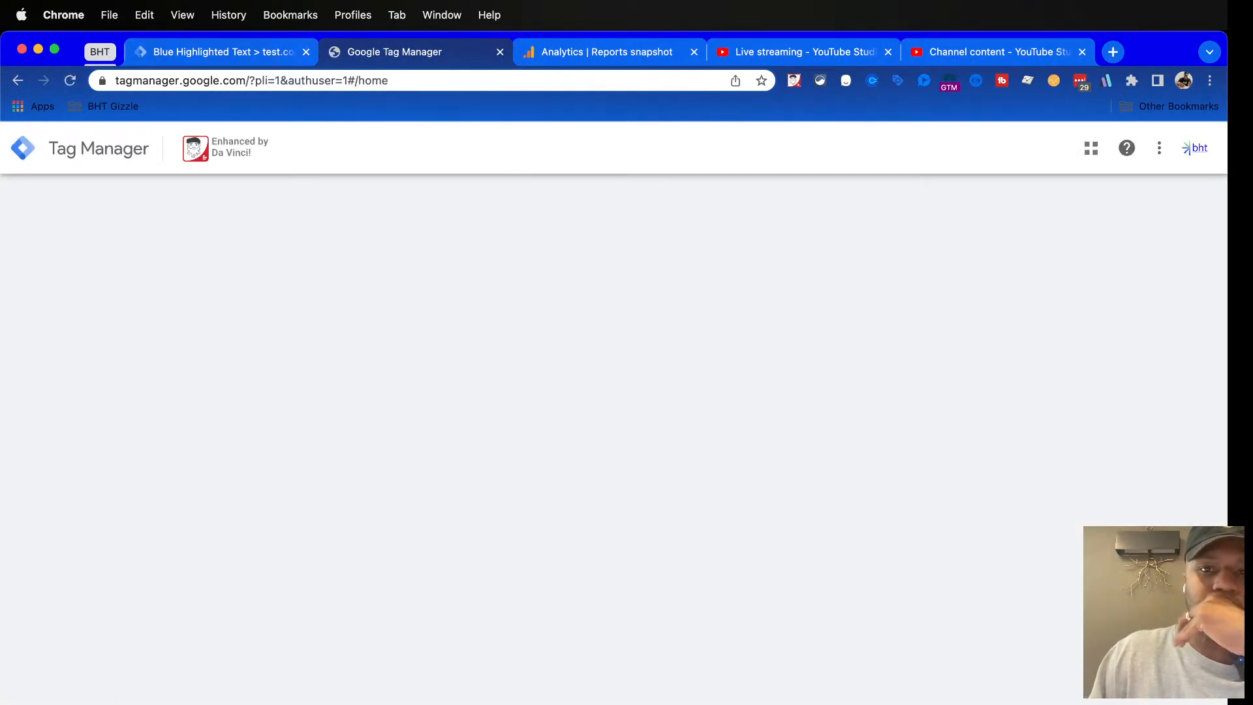
Step: Open the Default Workspace of Blue Highlighted Text's test.com container and check its Tags list and Admin page
scroll(167, 450, "down", 20)
scroll(166, 451, "up", 12)
scroll(157, 494, "up", 10)
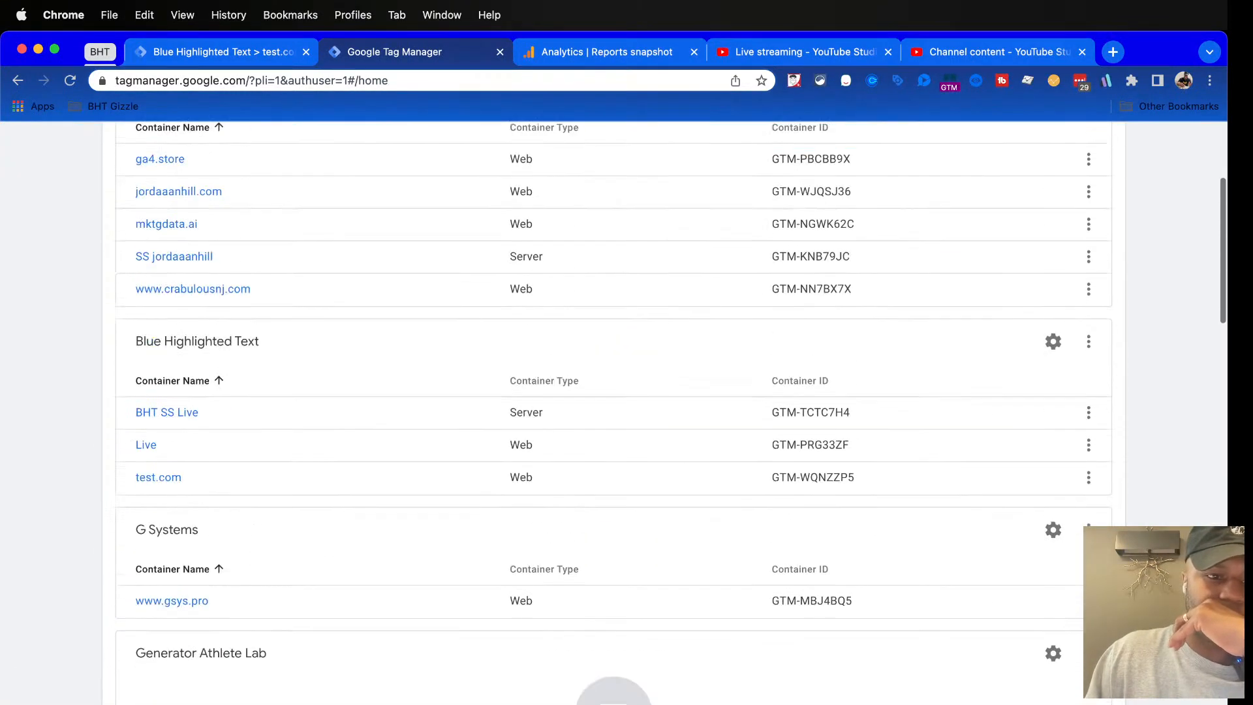
left_click(158, 494)
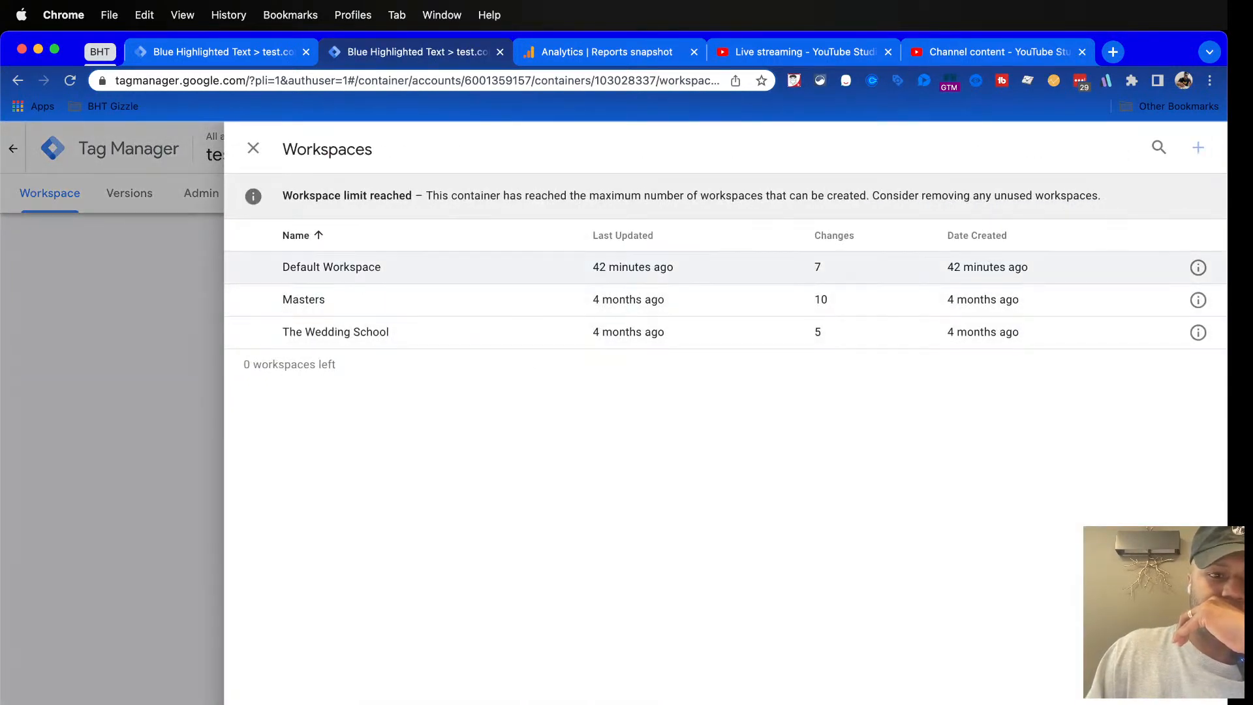
left_click(332, 267)
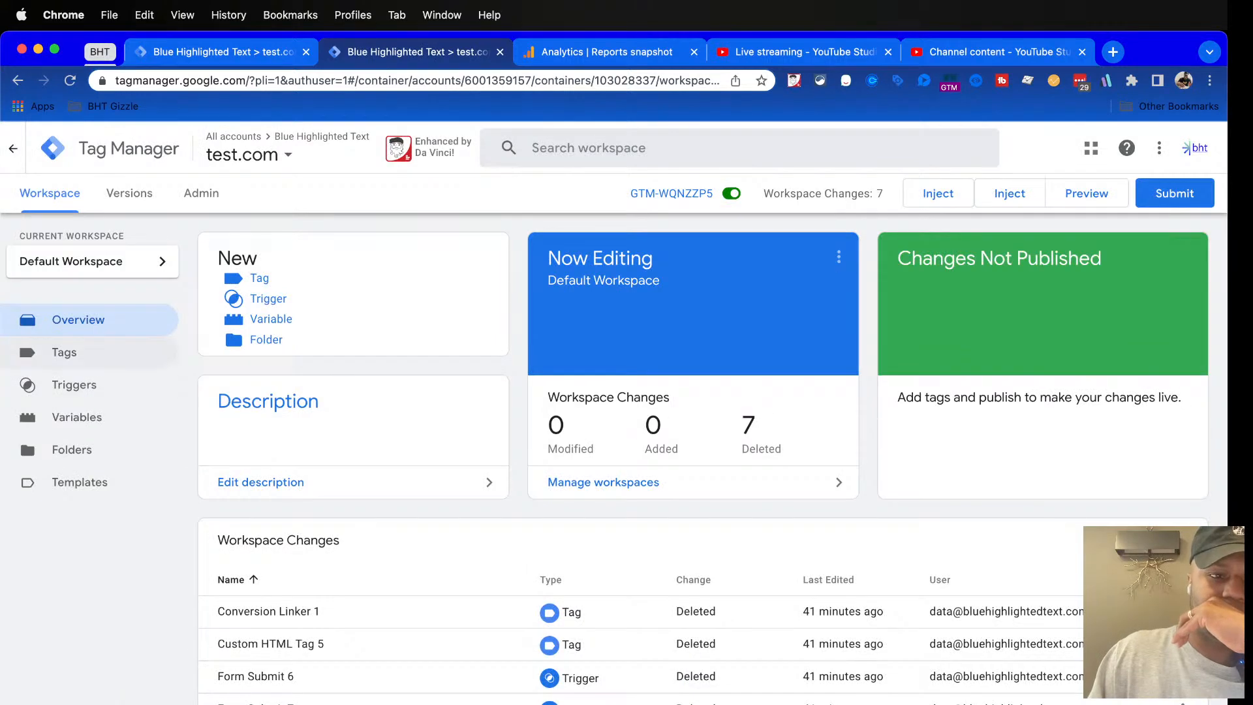
left_click(64, 353)
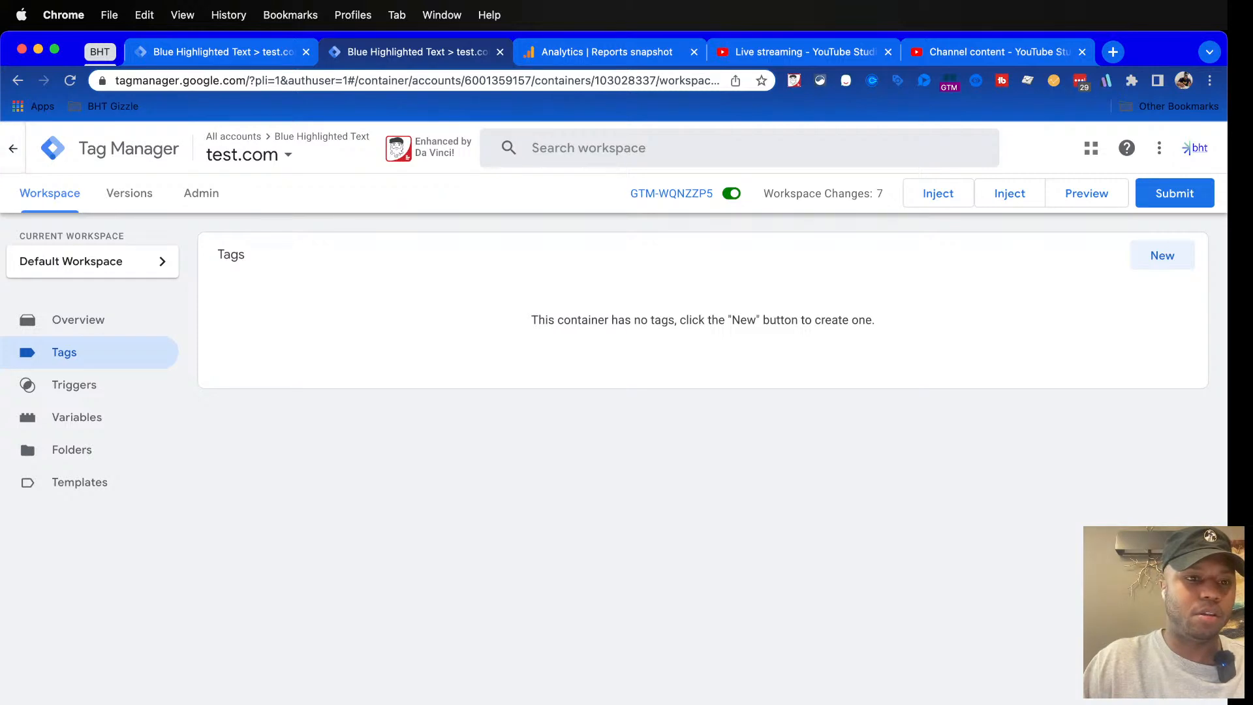
left_click(201, 193)
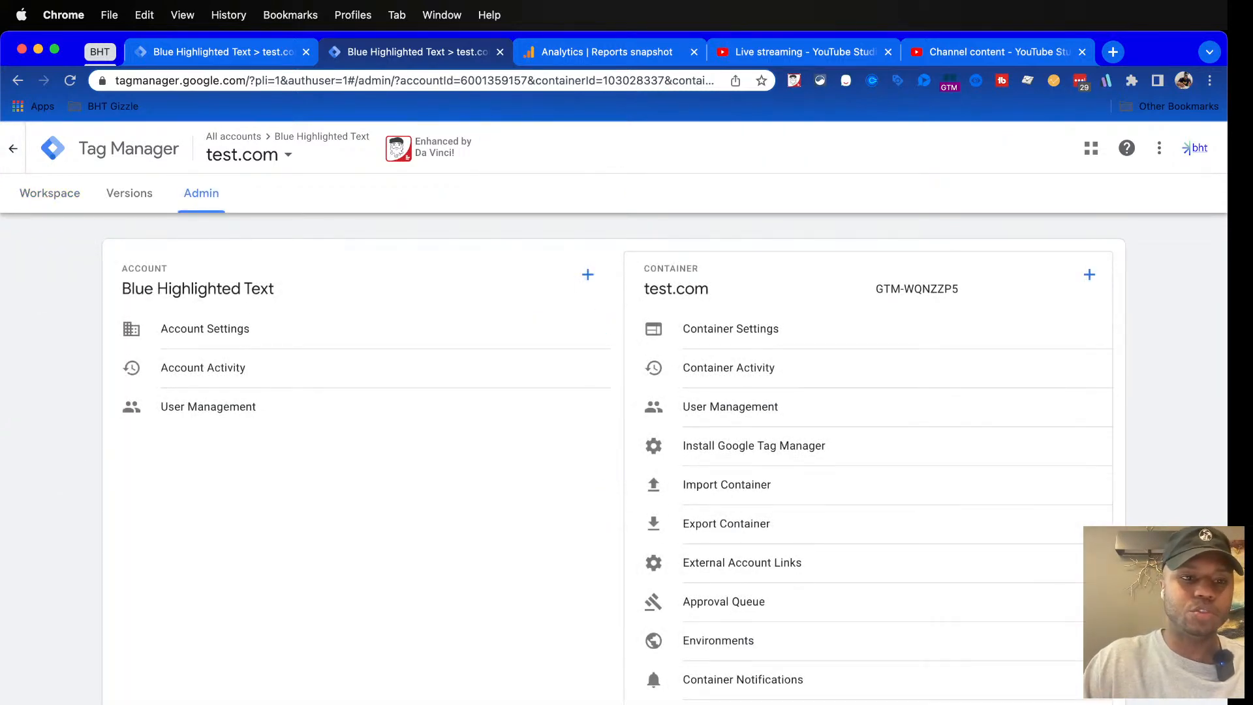
Step: Switch to Google Analytics and open the Admin settings for the Blue Highlighted Text property in account BHT 1
key("ctrl+Tab")
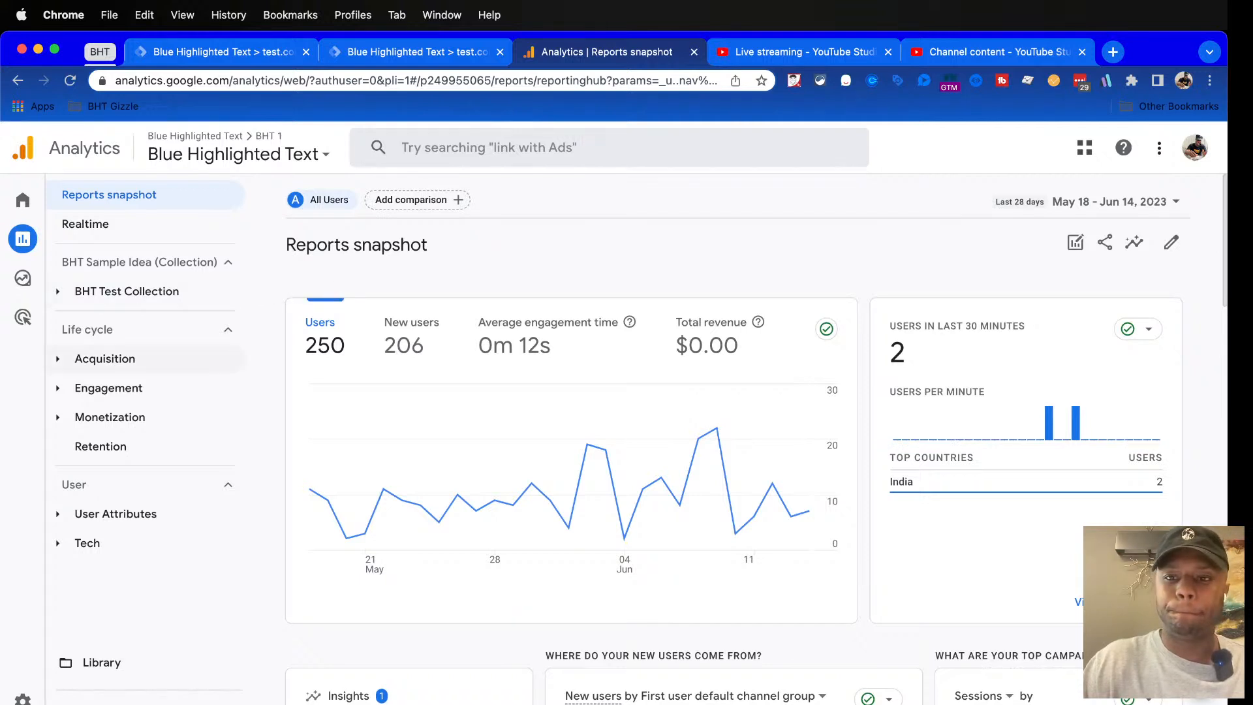
mouse_move(23, 239)
left_click(56, 200)
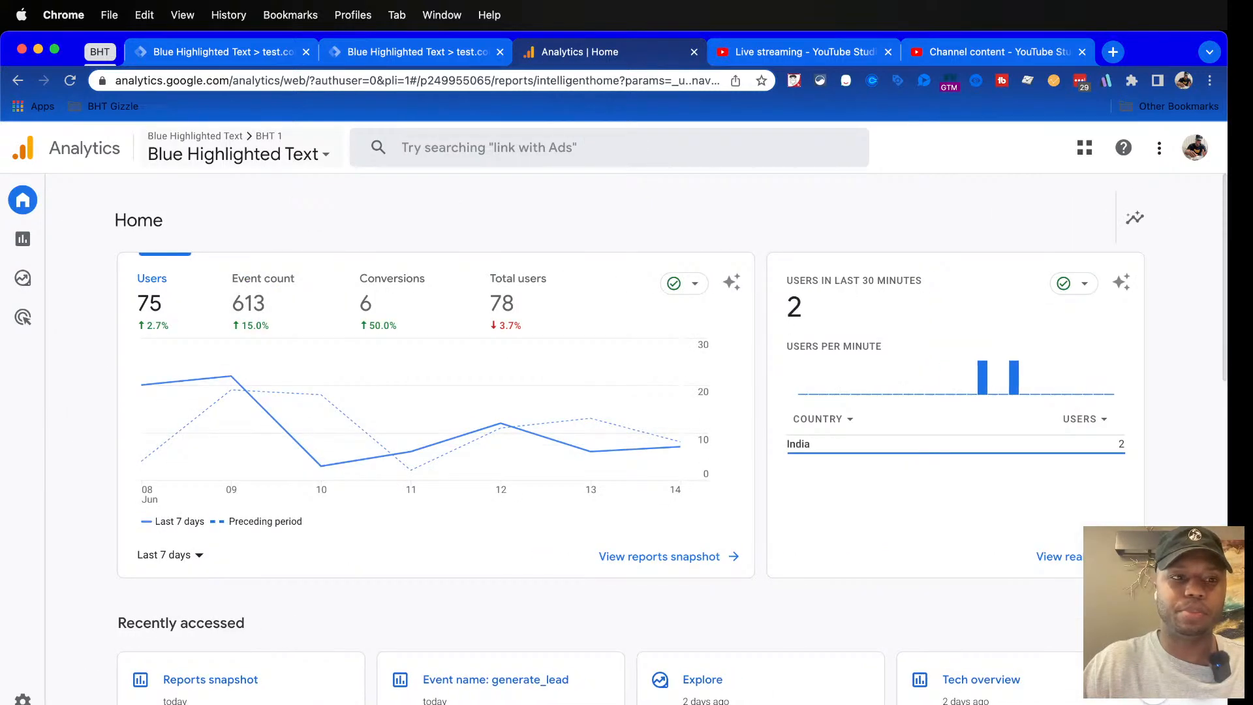
left_click(239, 154)
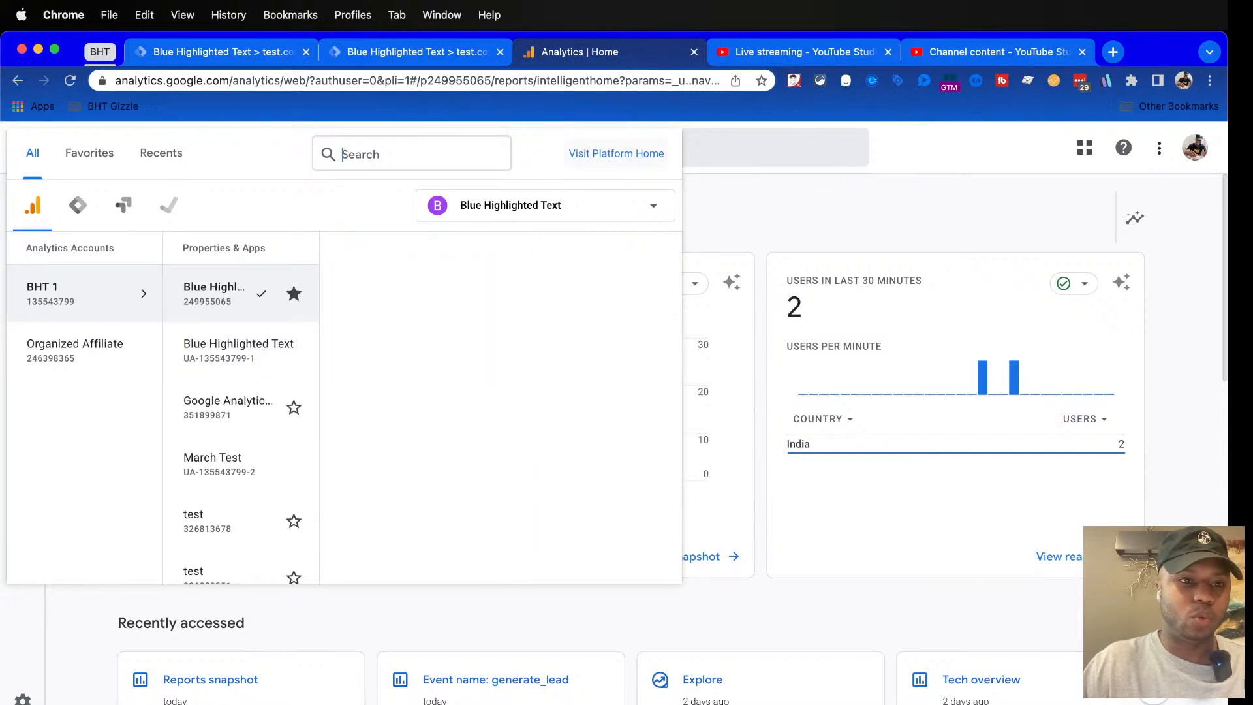
left_click(214, 294)
left_click(23, 699)
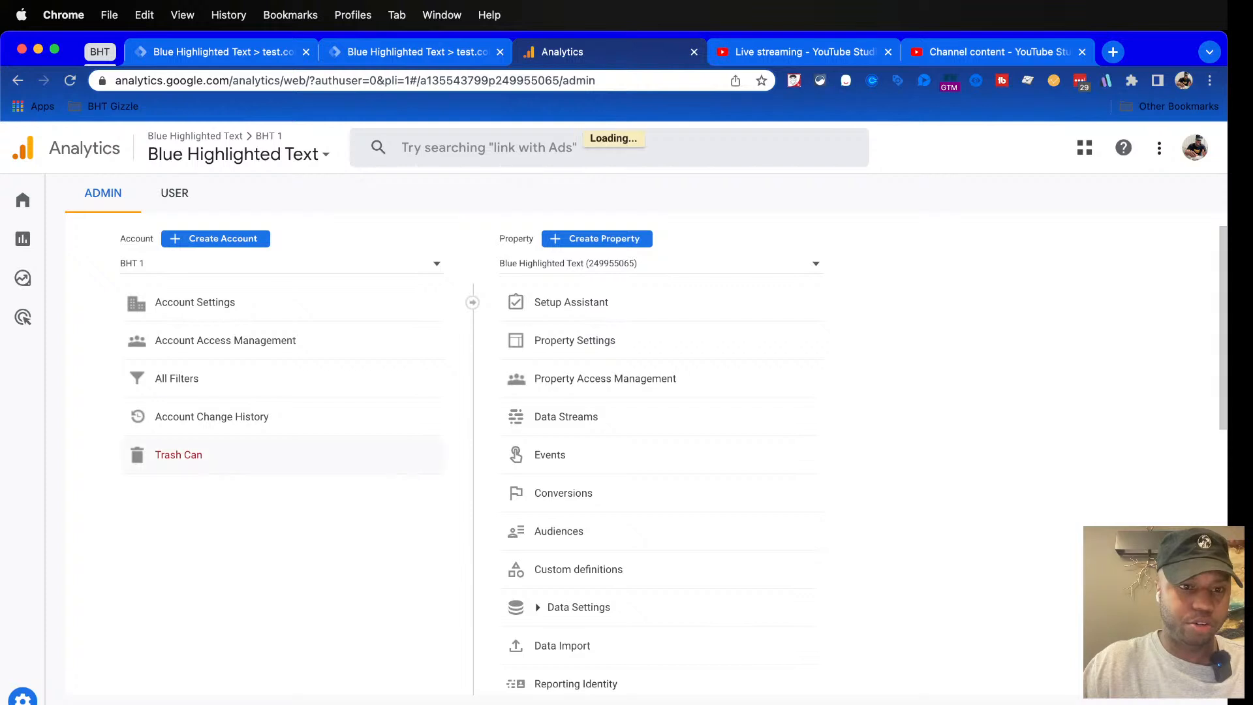
Step: Start creating a new Analytics account named "Test", keep the default data sharing options, and continue to property creation
left_click(216, 238)
left_click(346, 529)
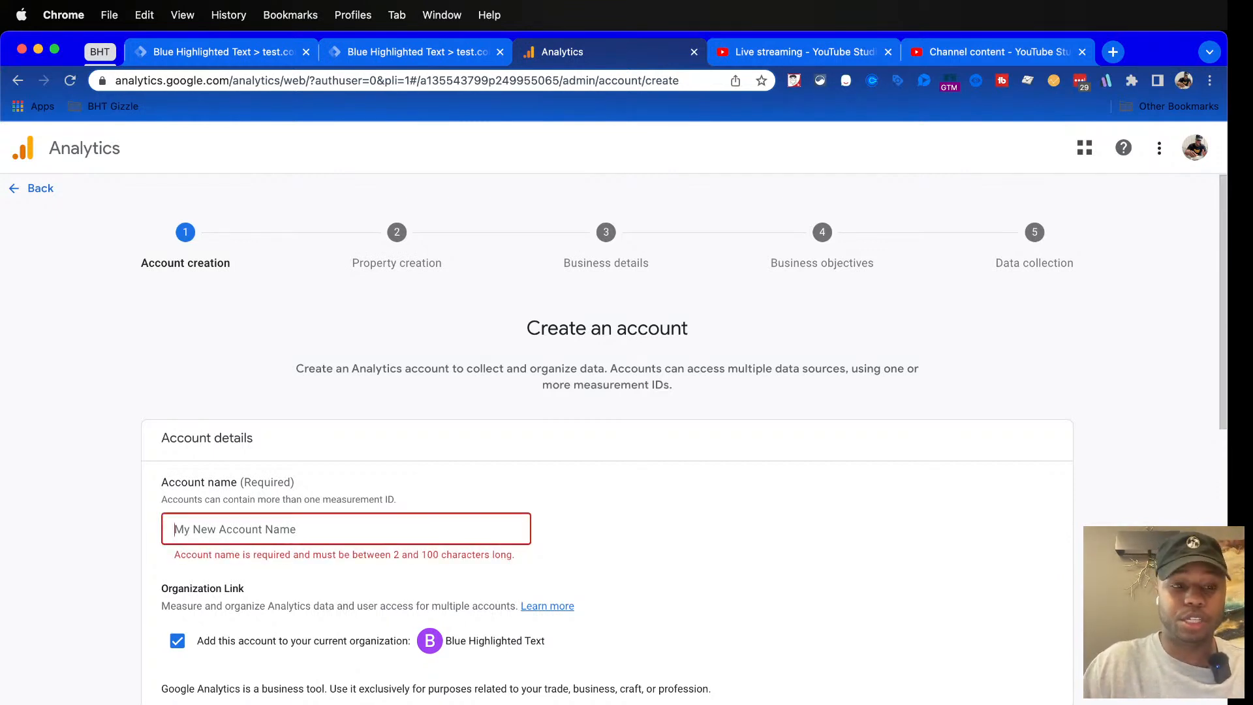
type("Test")
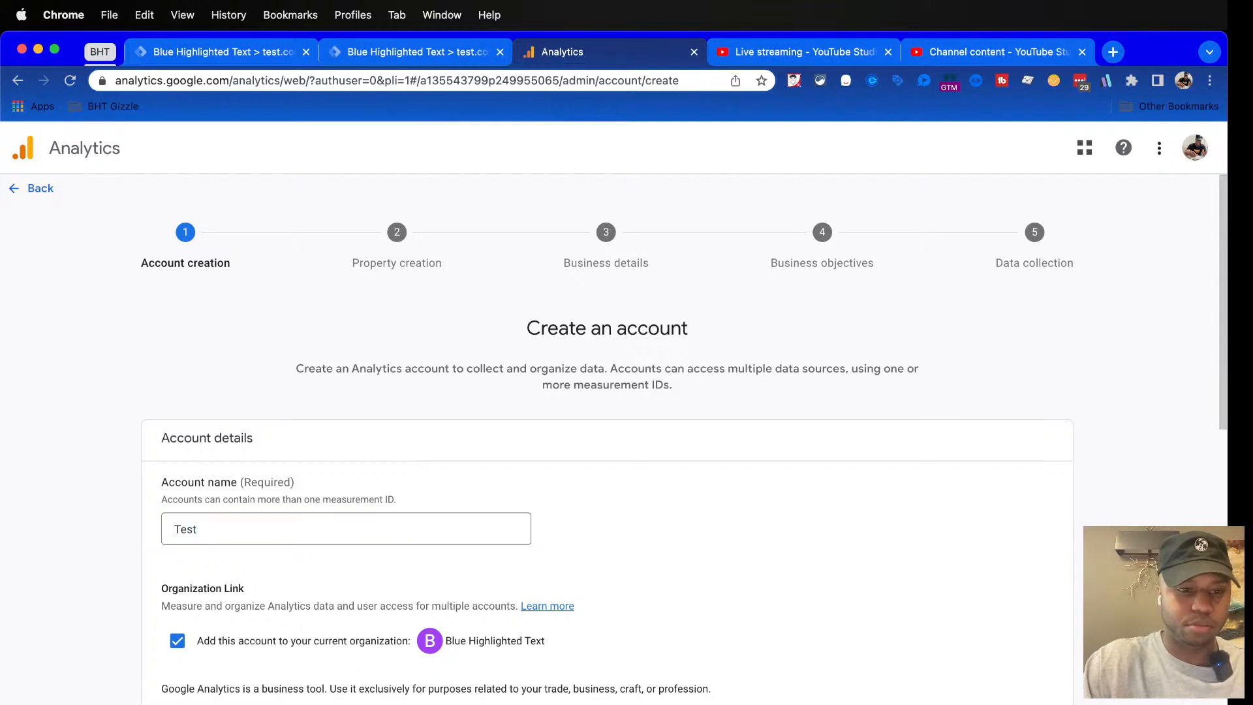
scroll(607, 437, "down", 10)
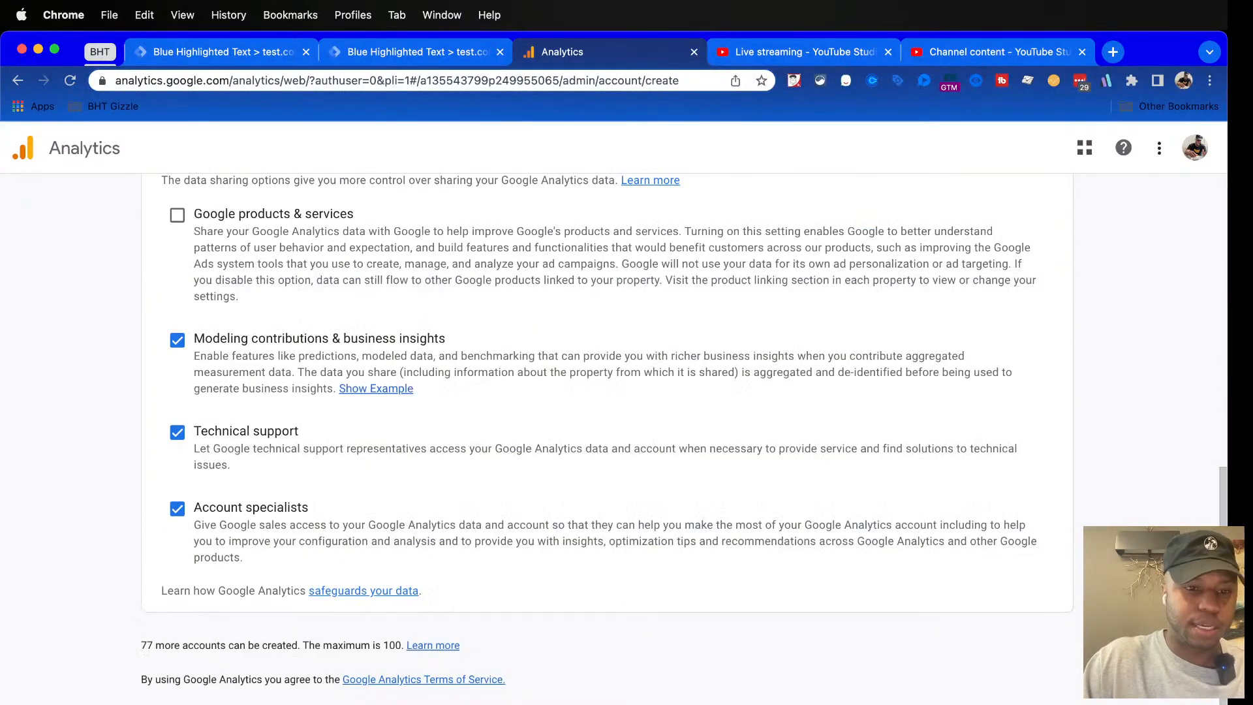
scroll(177, 215, "down", 1)
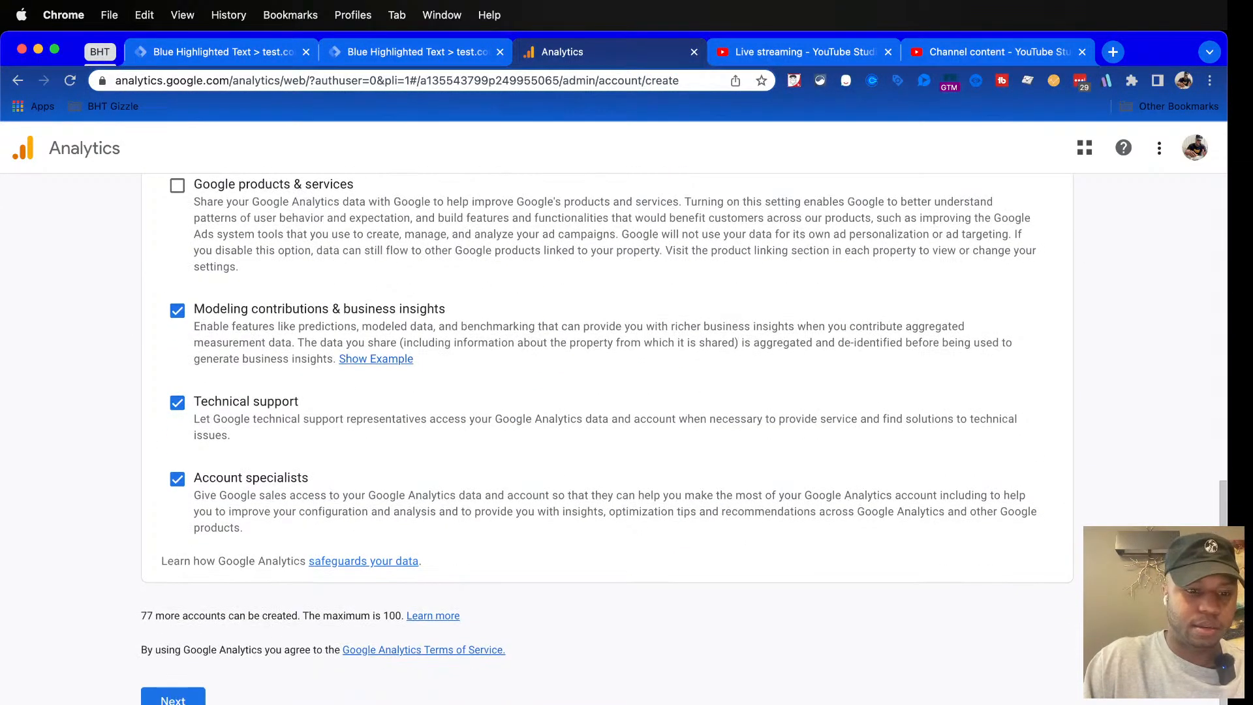
left_click(173, 699)
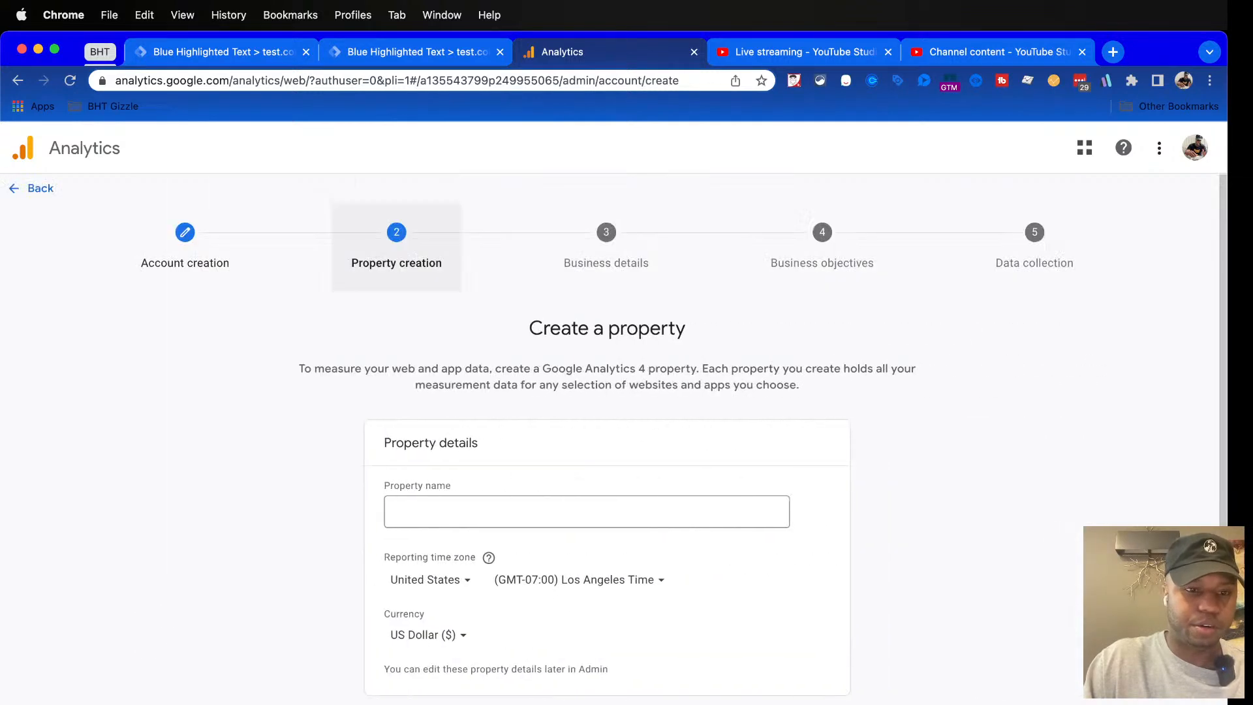
Step: Name the new property "Test For Livestream Practice" and expand its advanced options
type("Test ")
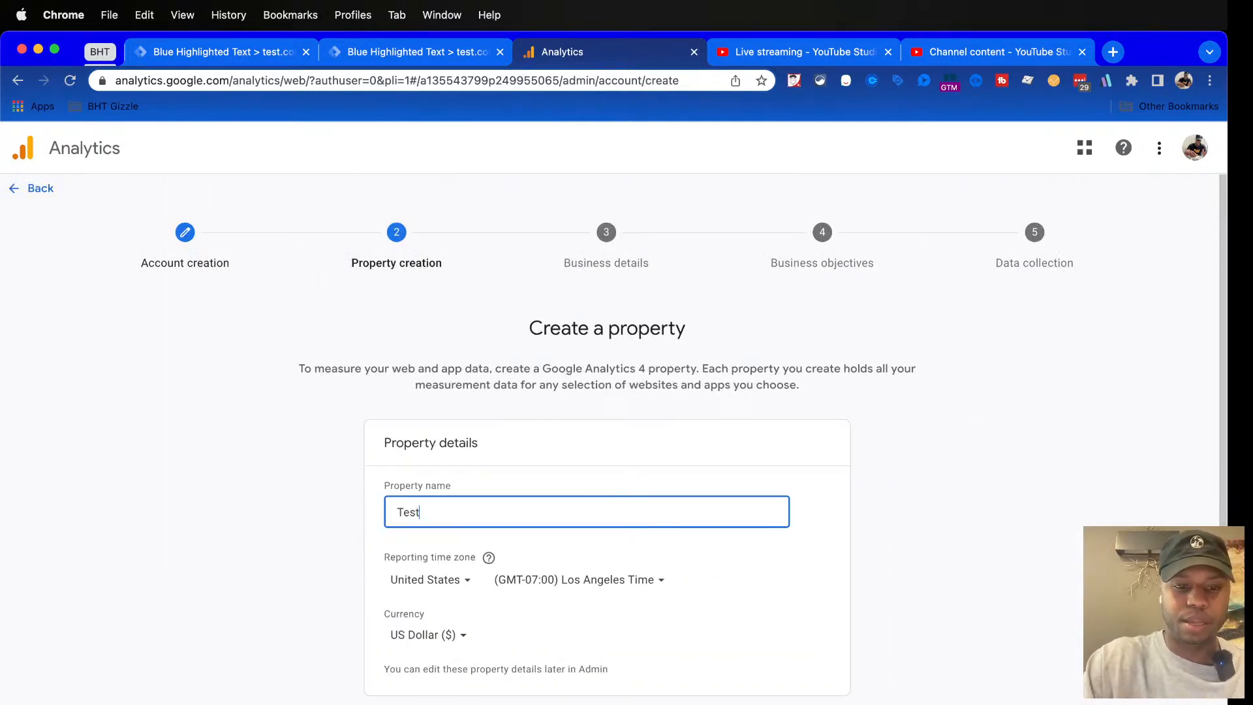
type("For ")
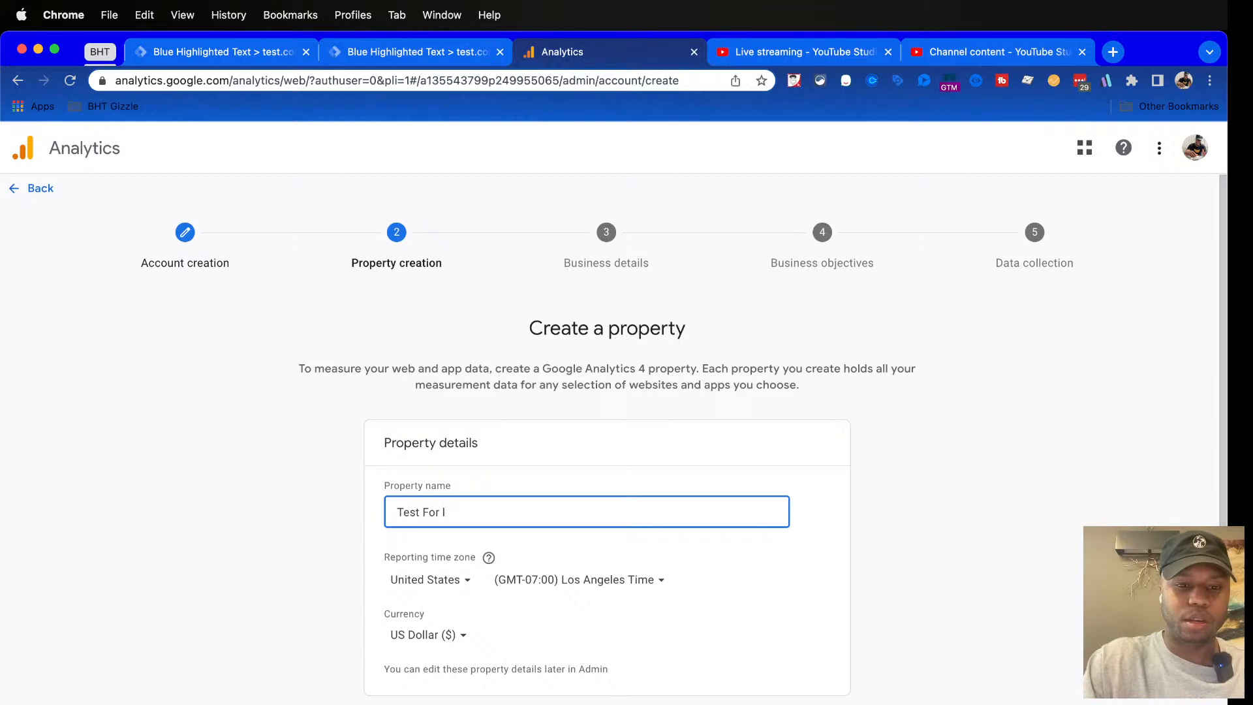
type("Livestr")
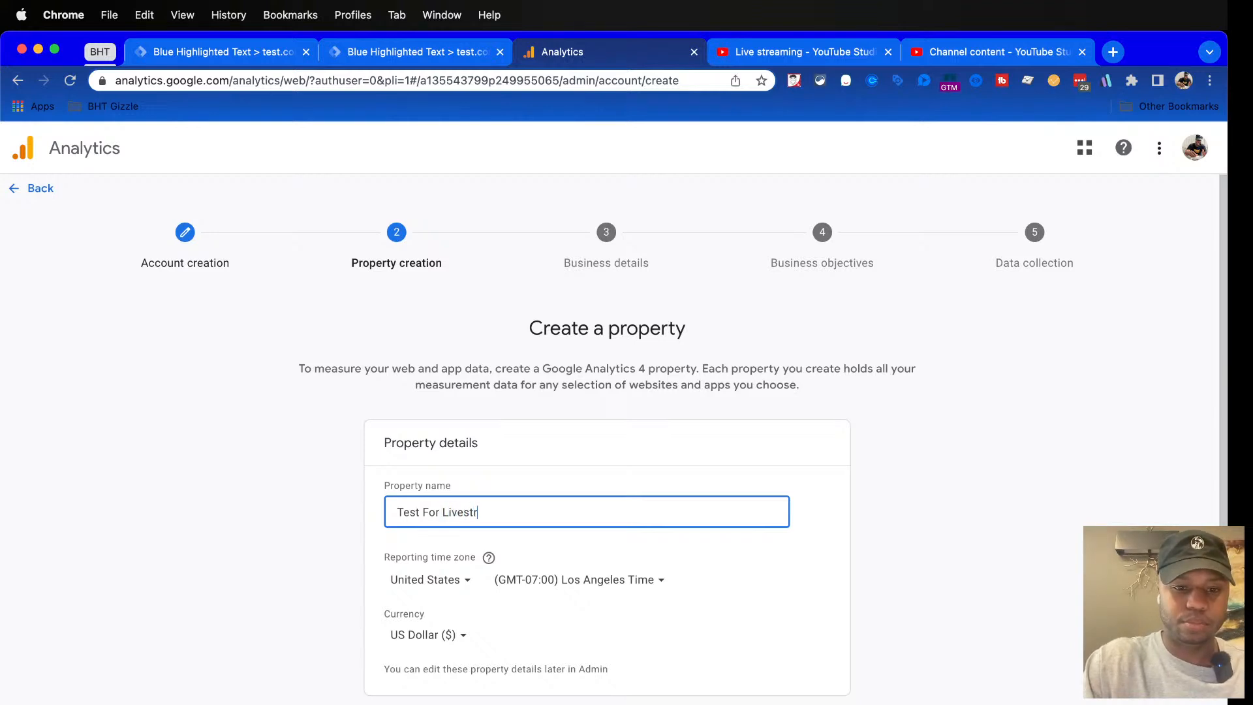
type("eam Practice")
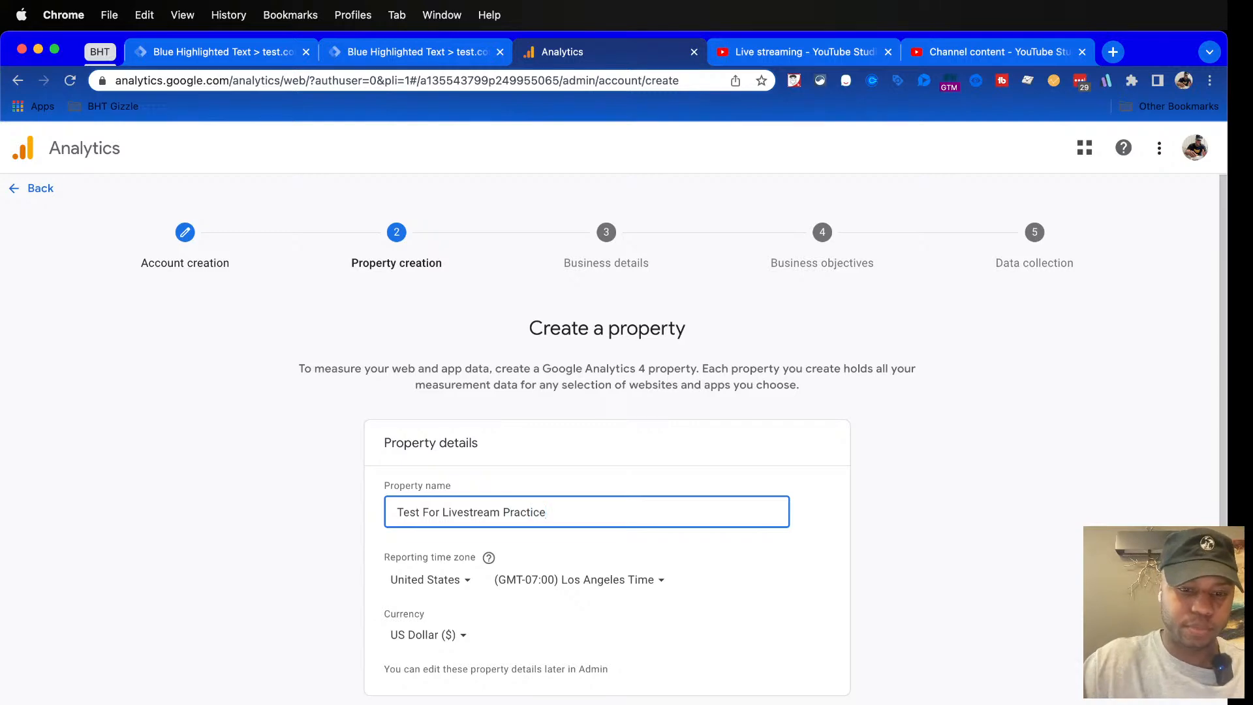
scroll(607, 457, "down", 2)
left_click(434, 653)
scroll(607, 457, "down", 5)
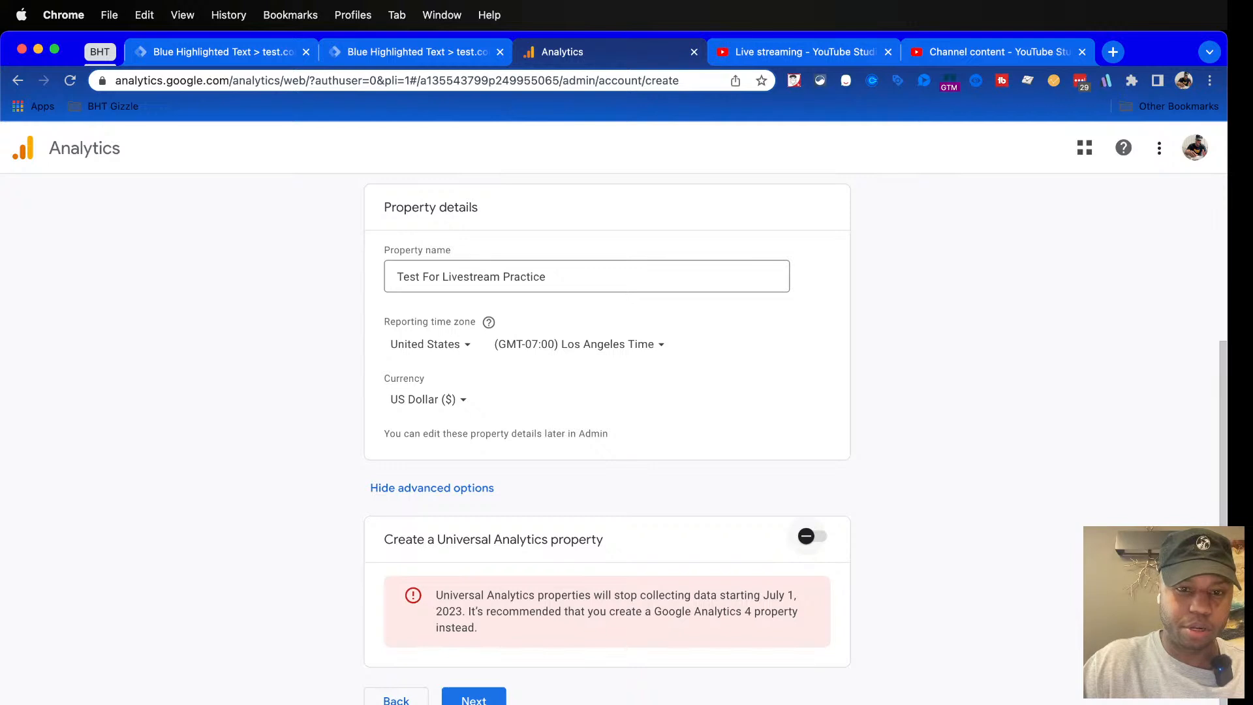
Step: Highlight "stop collecting data", "Universal Analytics" and the July 1, 2023 date in the Universal Analytics property notice
left_click_drag(764, 594, 454, 612)
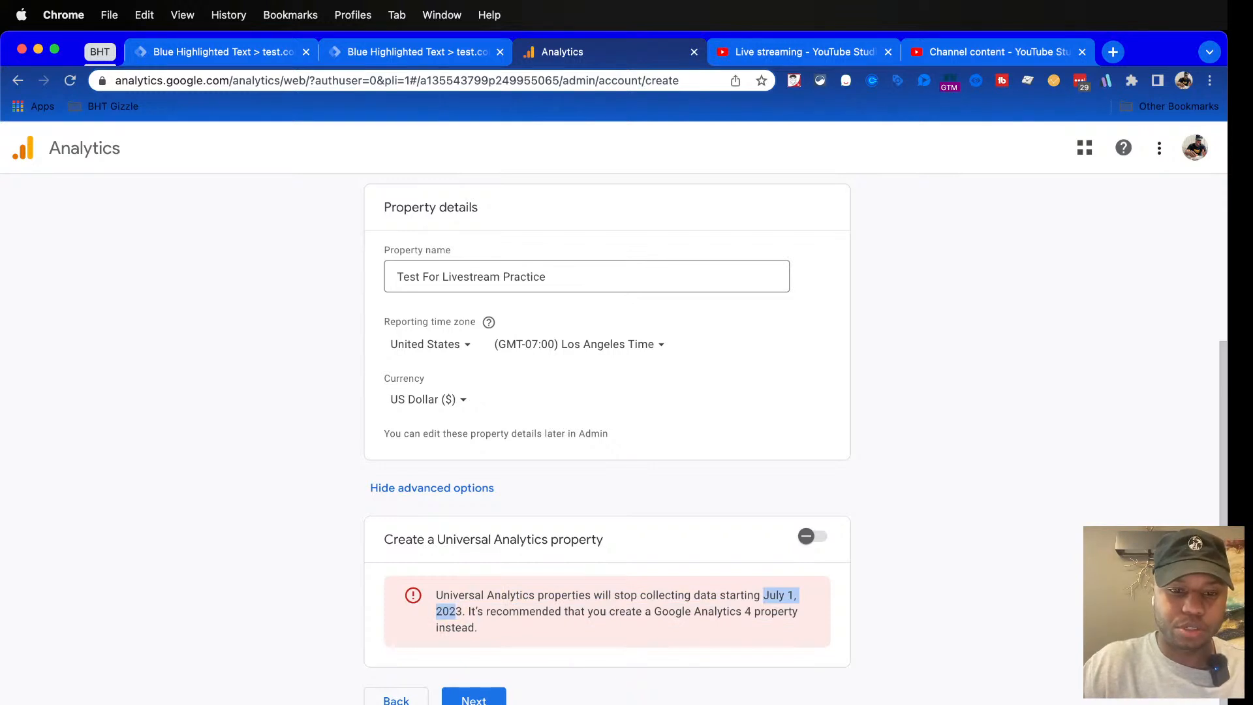
left_click(455, 611)
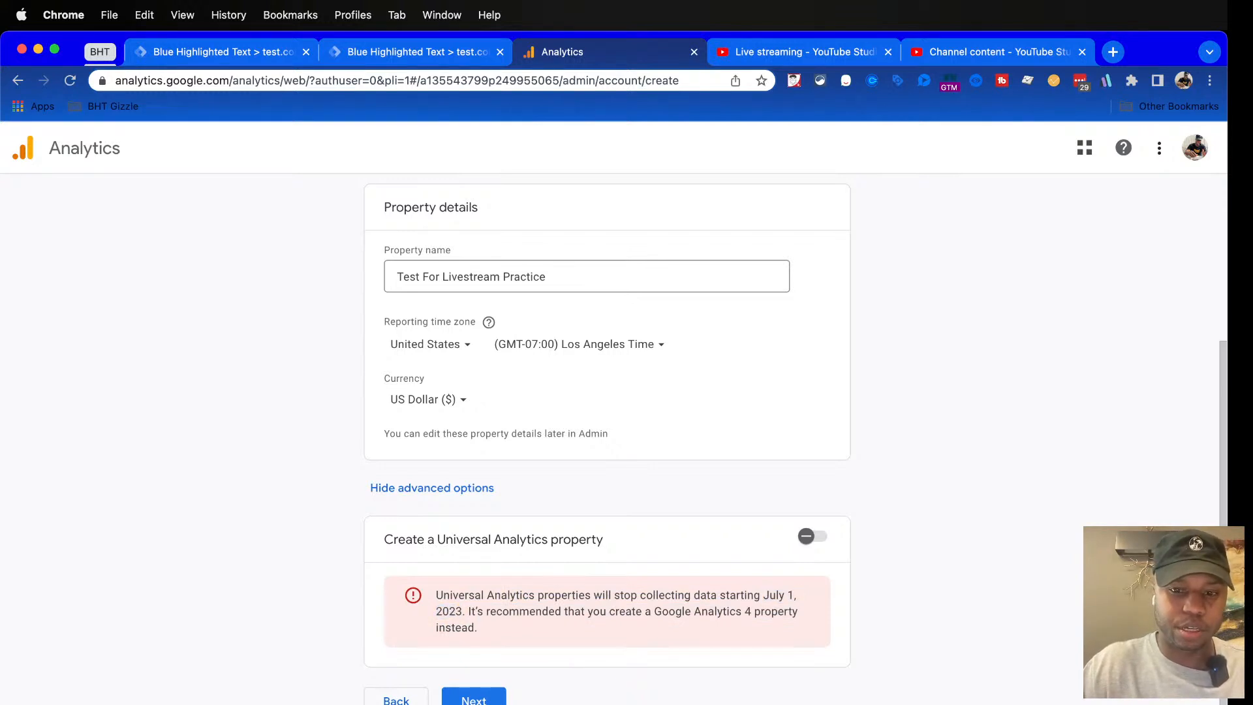
left_click_drag(638, 595, 716, 595)
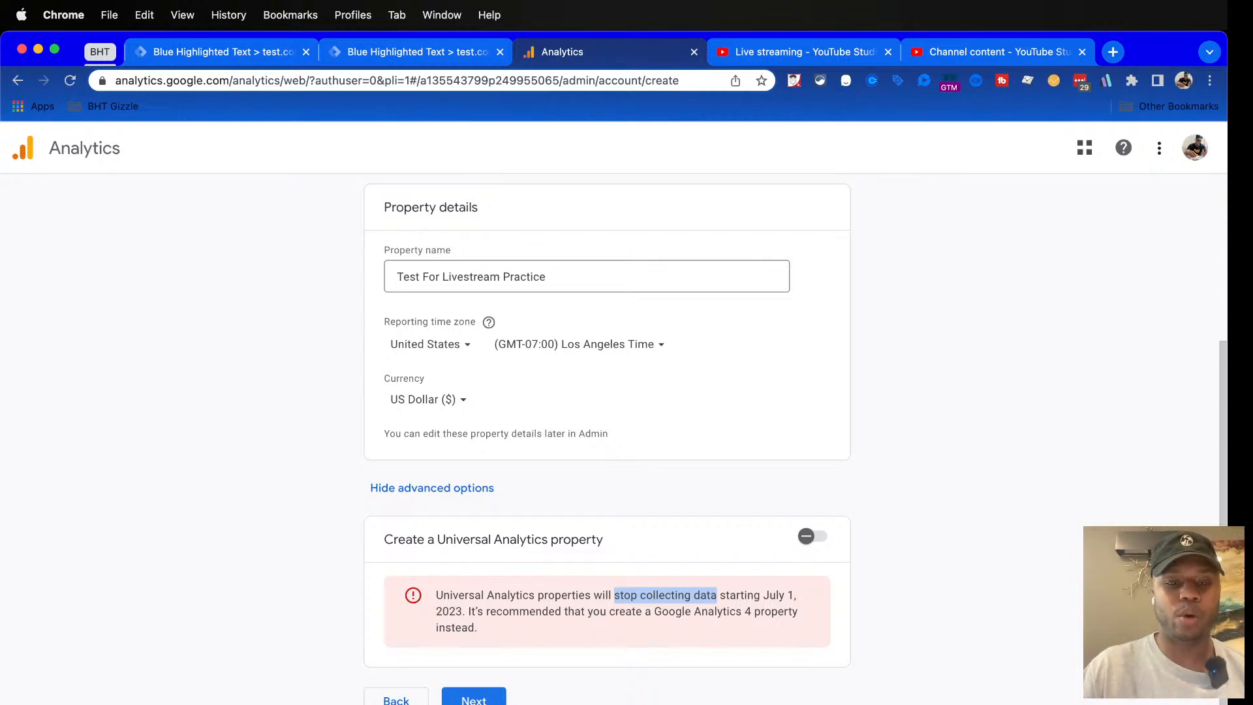
left_click_drag(436, 596, 535, 595)
left_click_drag(761, 595, 797, 595)
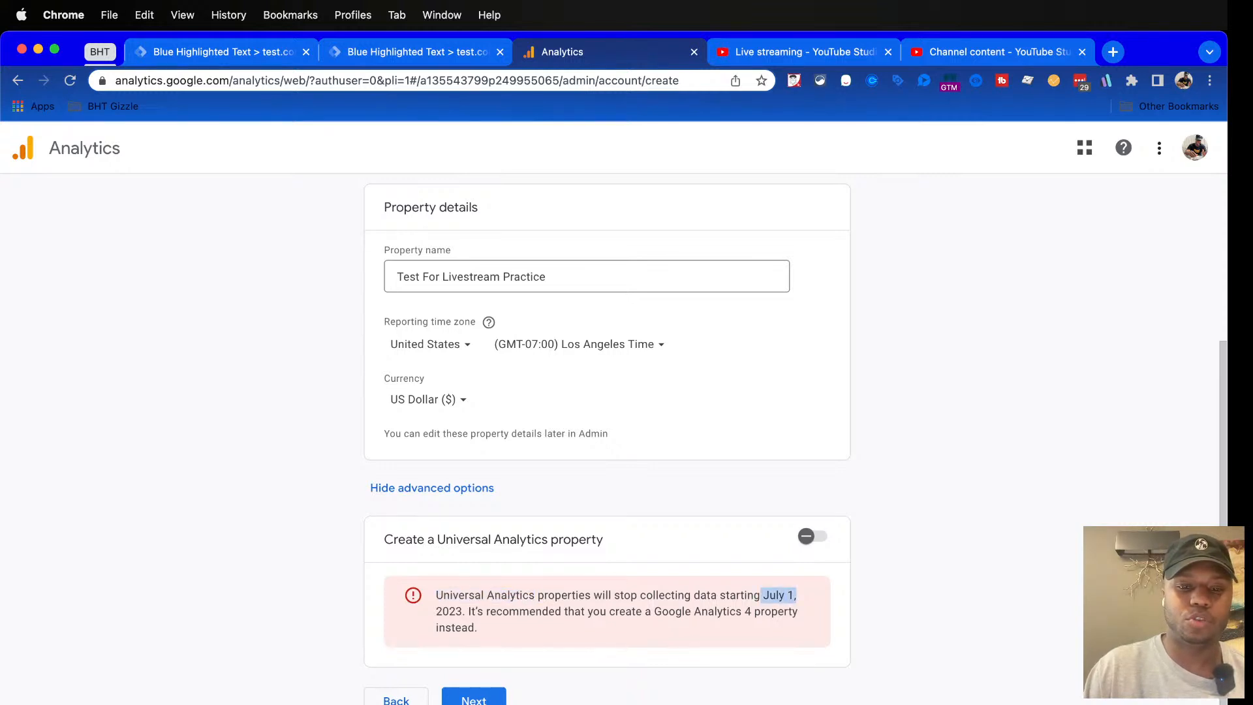
Step: Highlight "Google Analytics 4" in the notice, then continue to the business details and set the business size to Small - 1 to 10 employees
left_click_drag(655, 612, 751, 612)
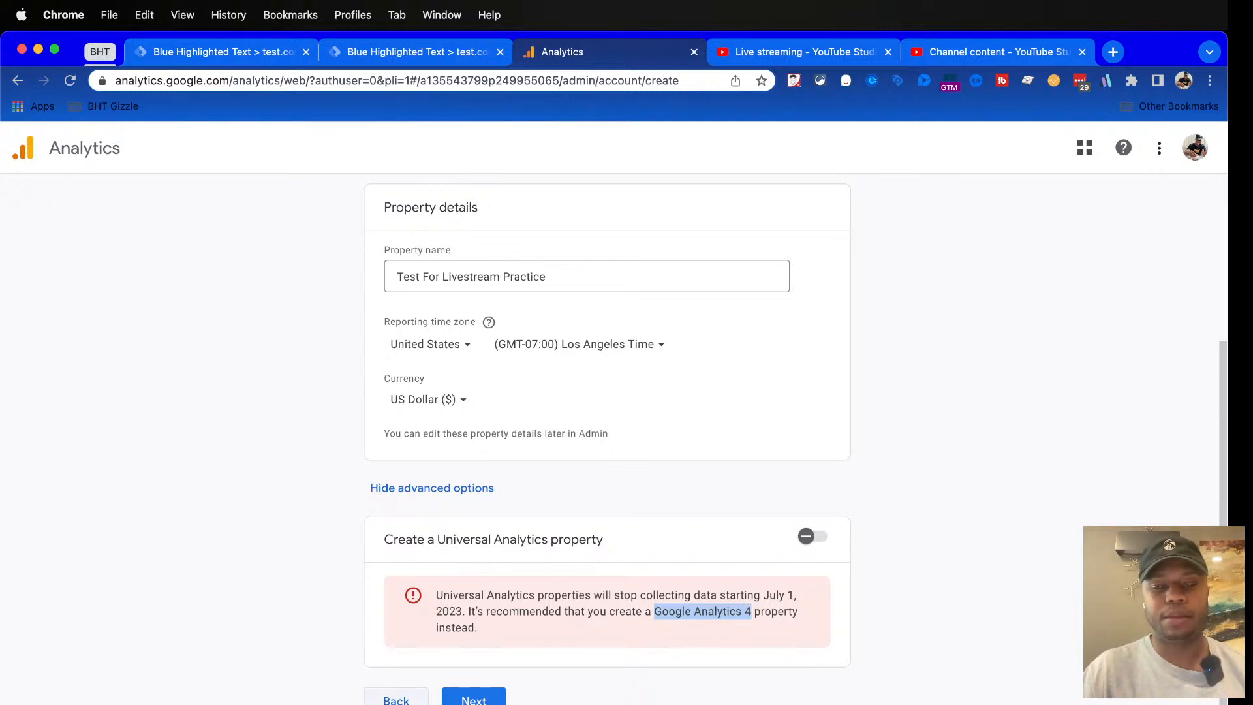
left_click(474, 698)
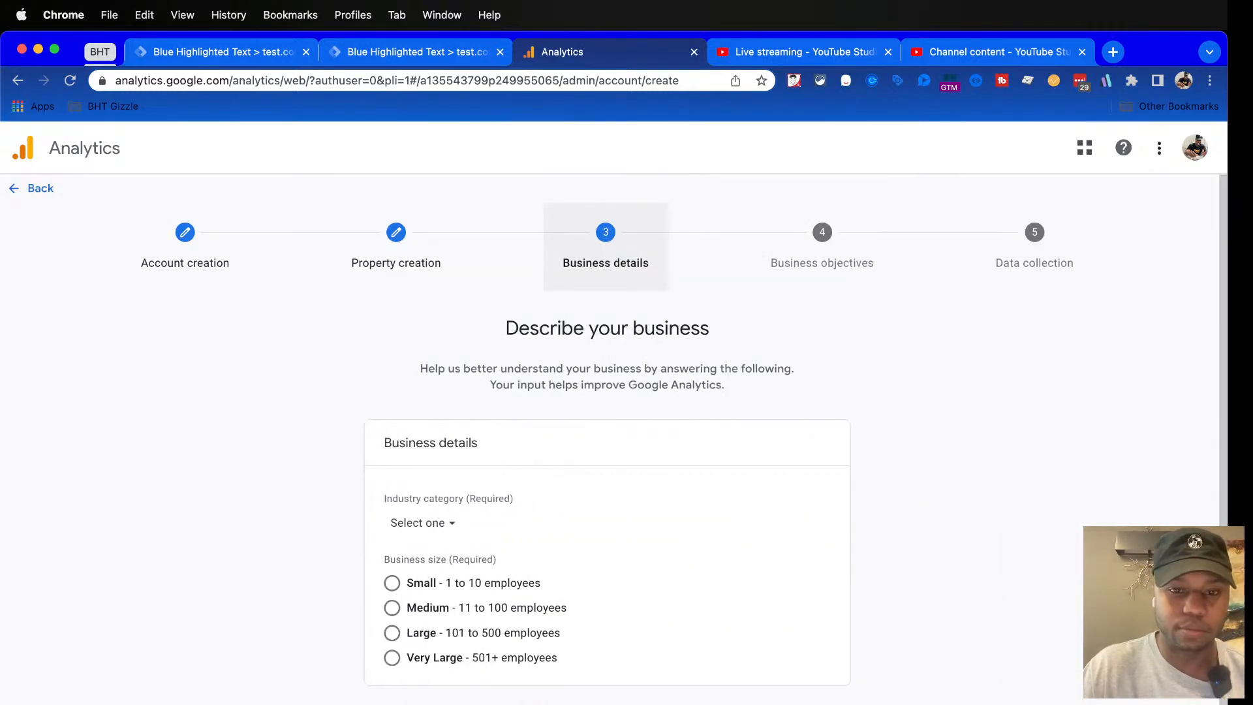
scroll(607, 439, "down", 1)
left_click(392, 565)
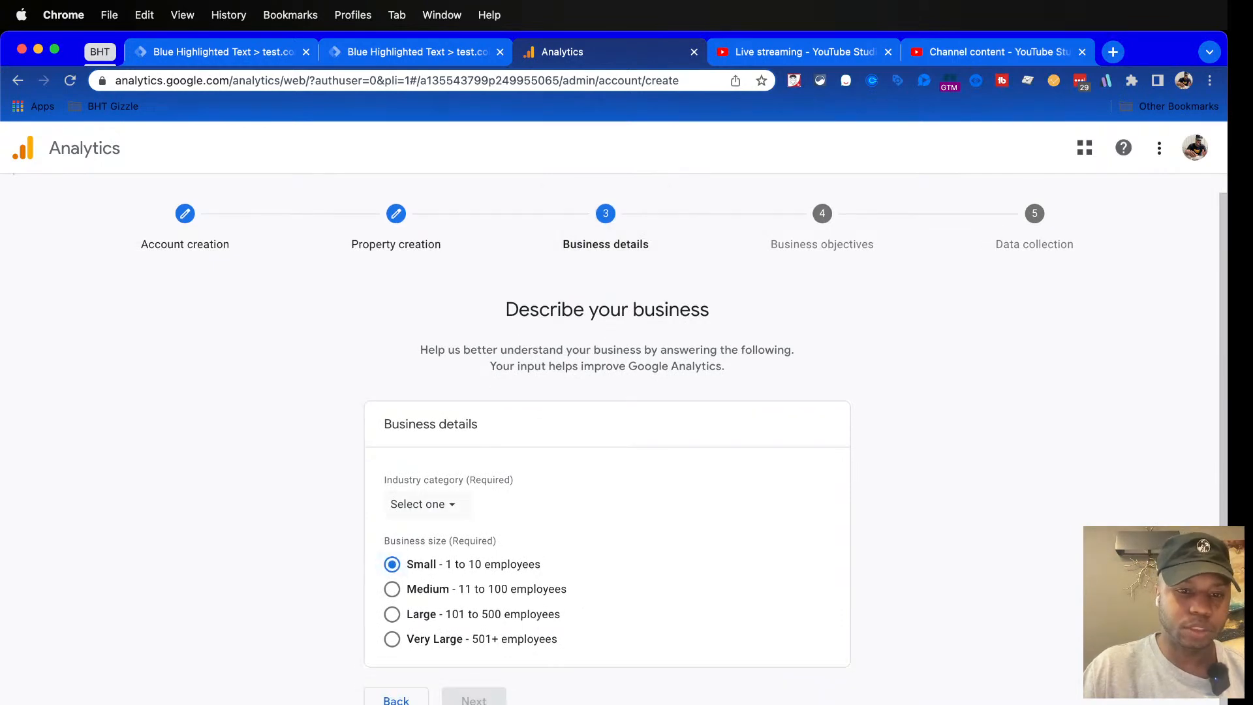
Step: Set the industry category to Hobbies & Leisure
left_click(423, 504)
scroll(457, 333, "down", 5)
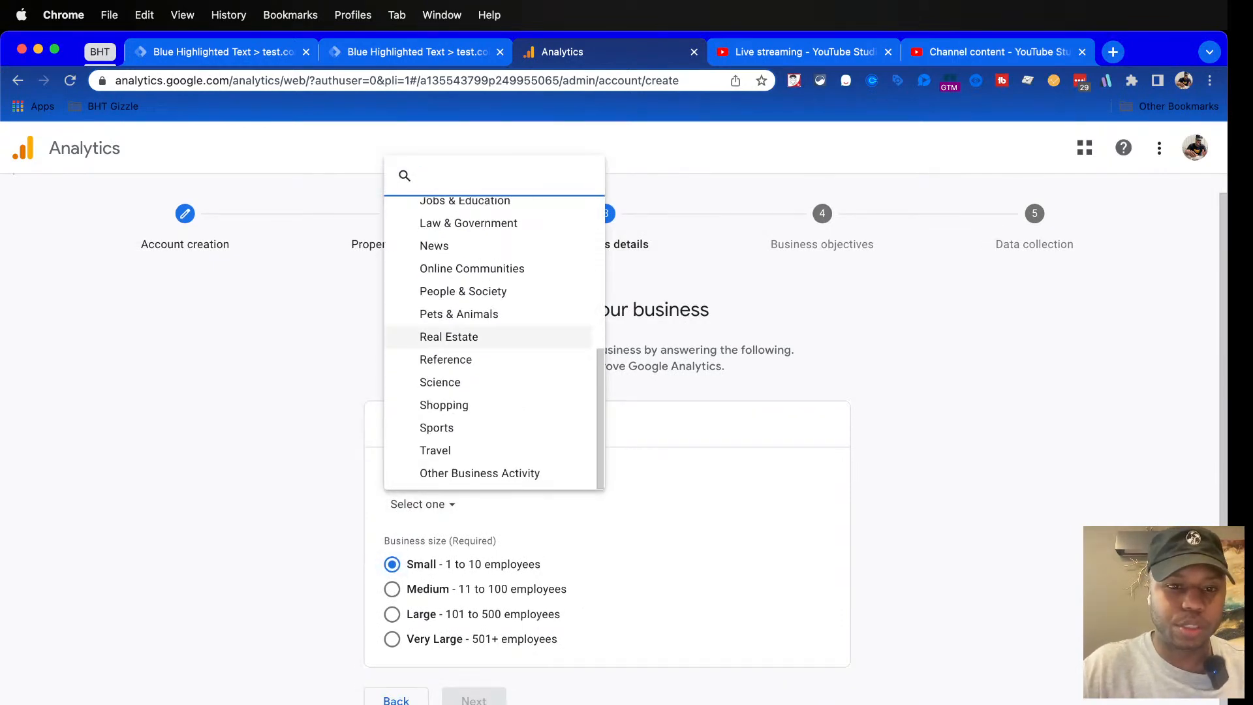
scroll(457, 333, "up", 3)
scroll(456, 274, "up", 3)
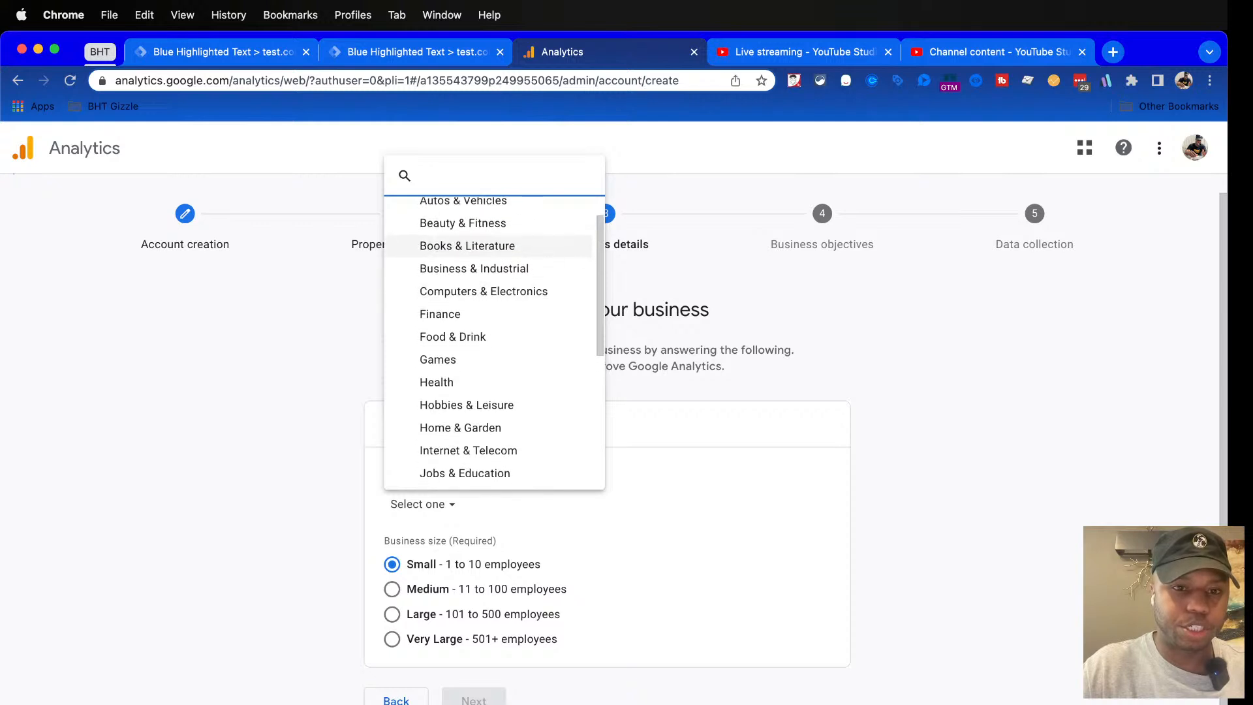
scroll(456, 356, "down", 3)
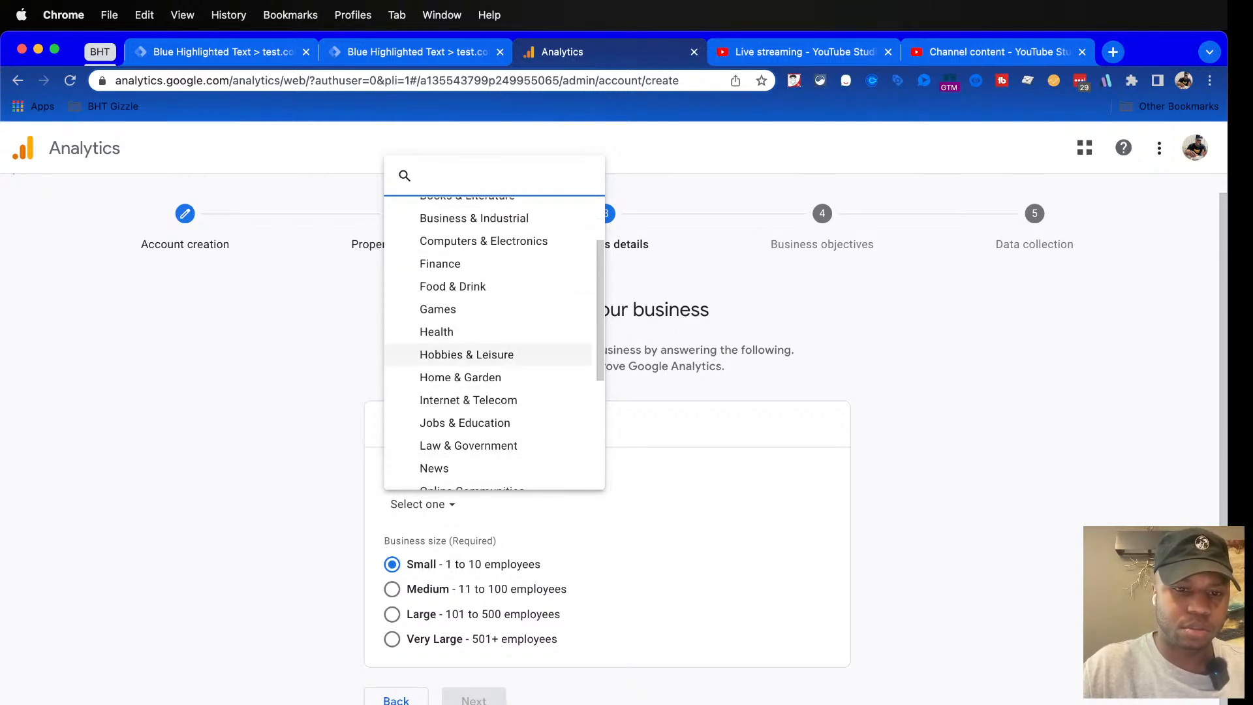
left_click(457, 354)
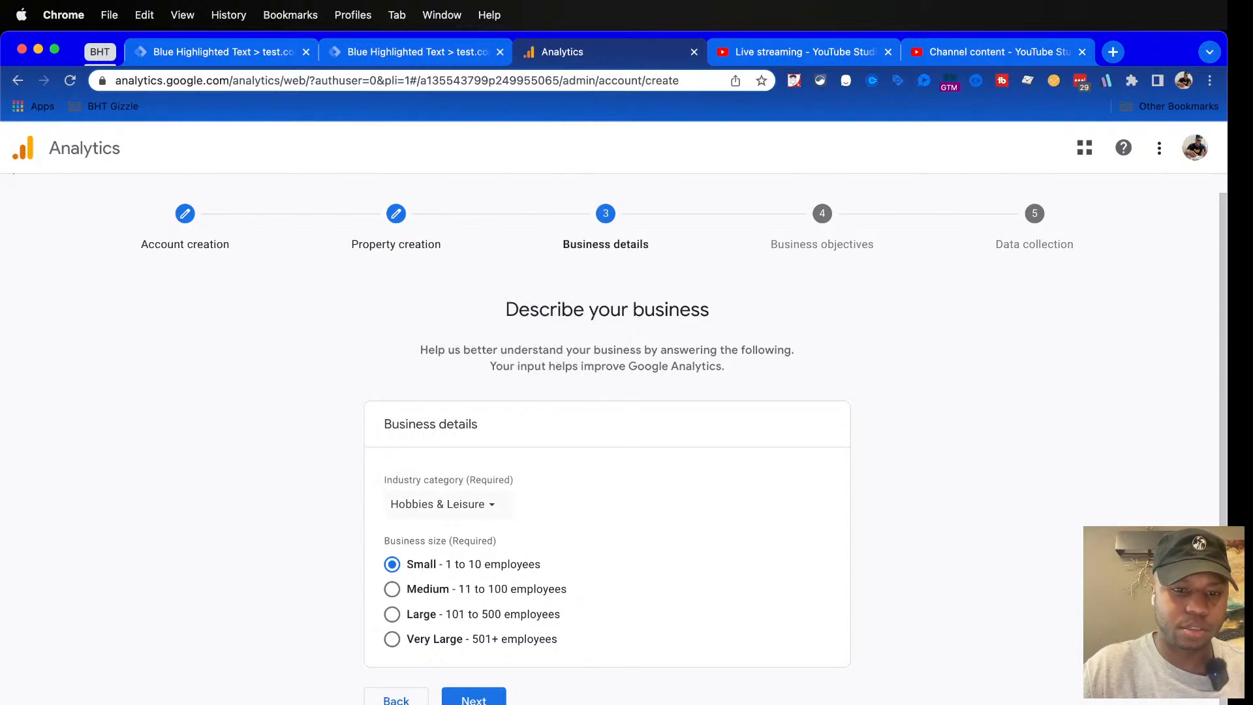
Step: Change the industry category to Jobs & Education and continue to the business objectives
left_click(438, 504)
scroll(456, 355, "down", 4)
left_click(456, 400)
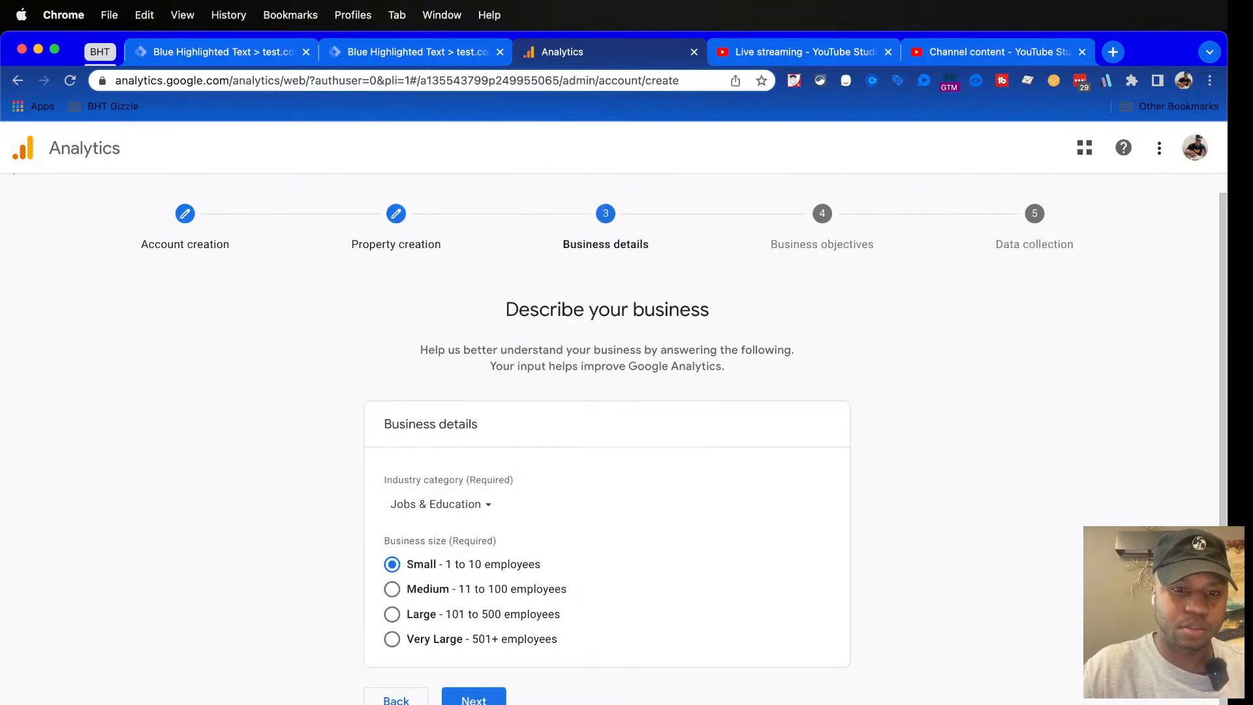
left_click(474, 698)
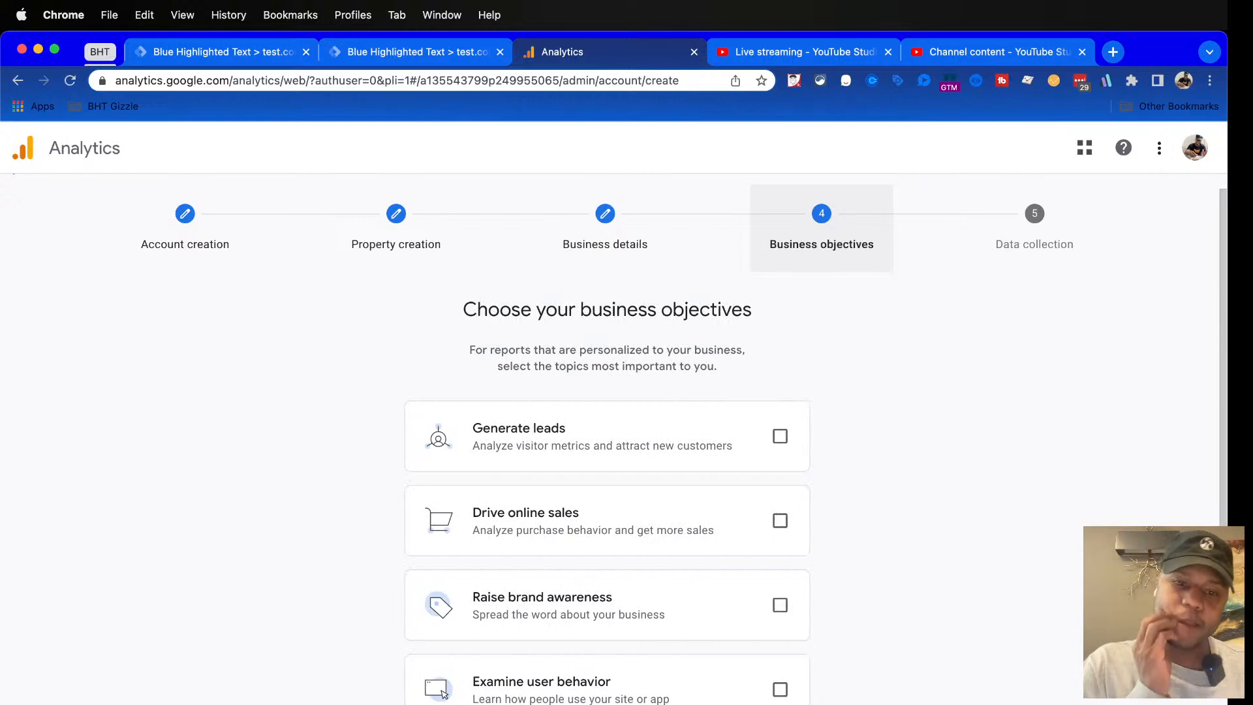
Step: Look through the business objectives and toggle Generate leads and Drive online sales on and off, ending with both cleared
scroll(607, 424, "down", 3)
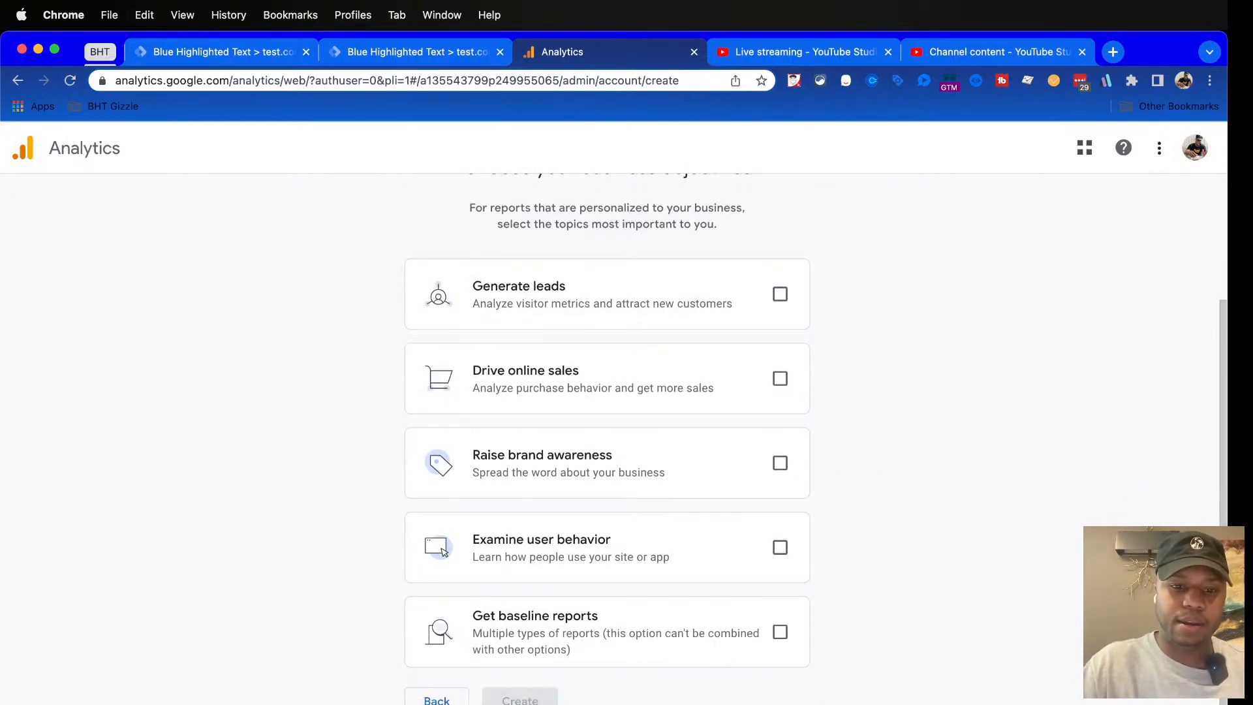
scroll(607, 424, "up", 3)
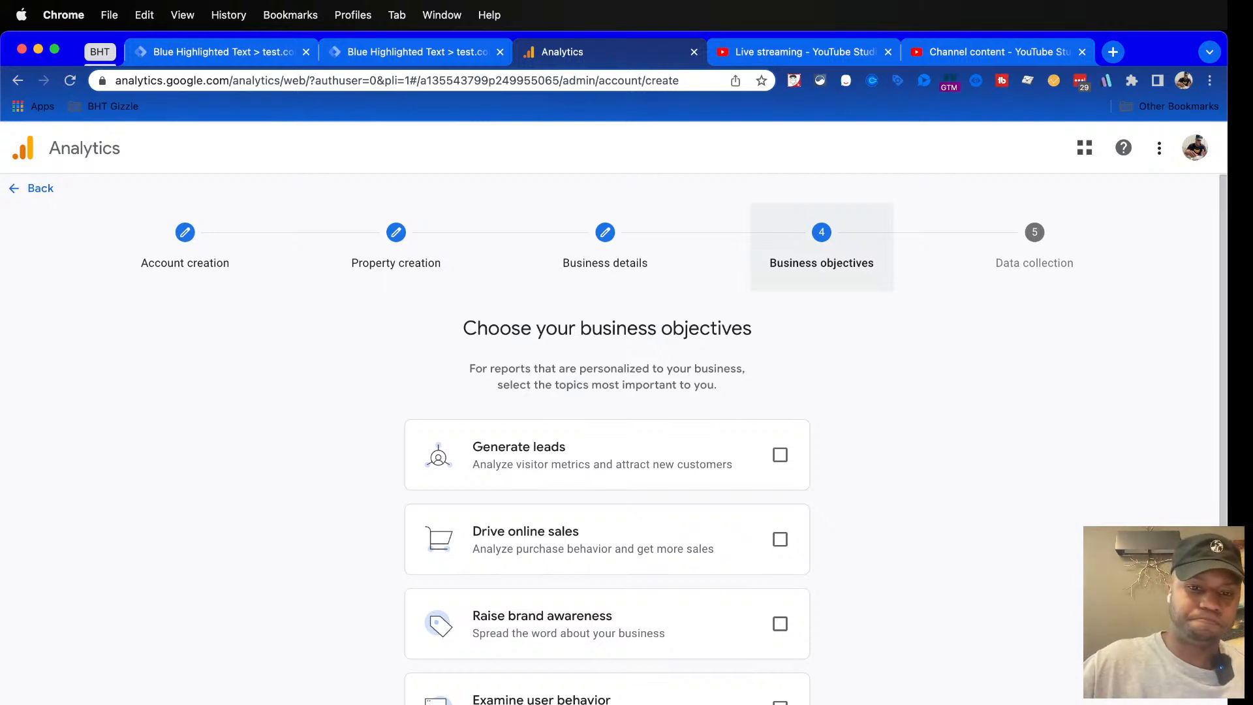
scroll(607, 424, "down", 3)
scroll(607, 438, "down", 1)
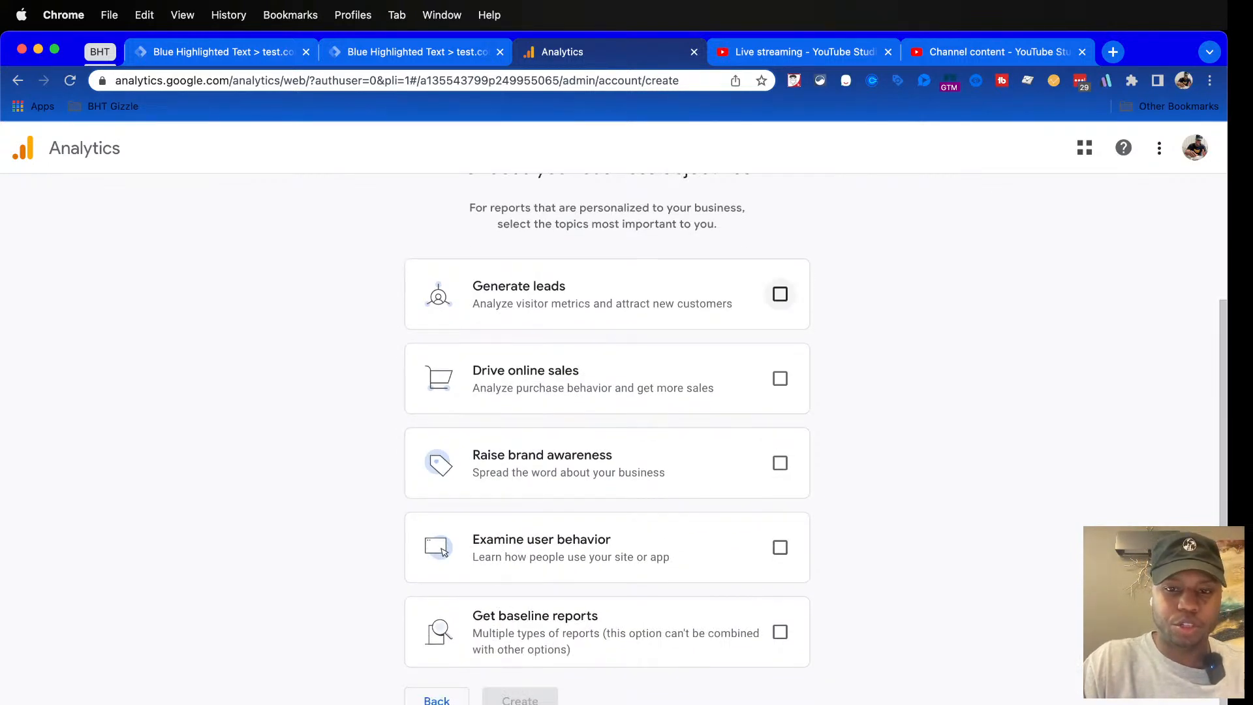
left_click(780, 293)
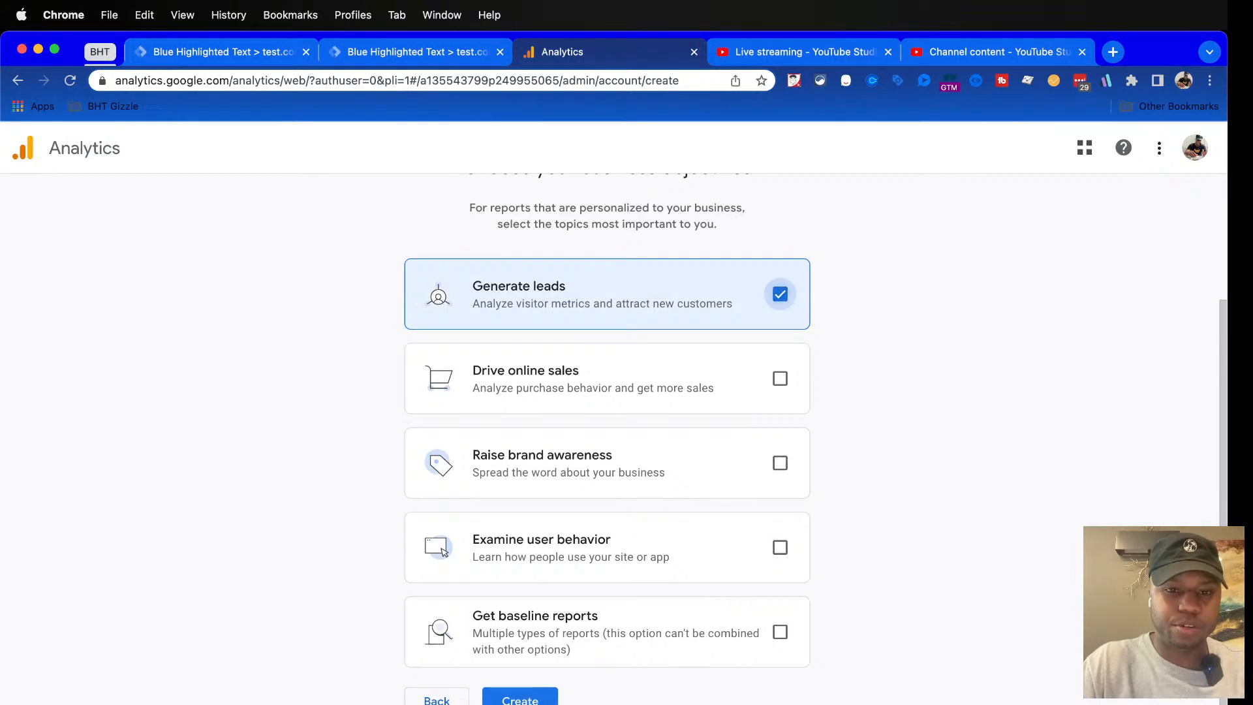
left_click(780, 294)
left_click(780, 379)
left_click(780, 294)
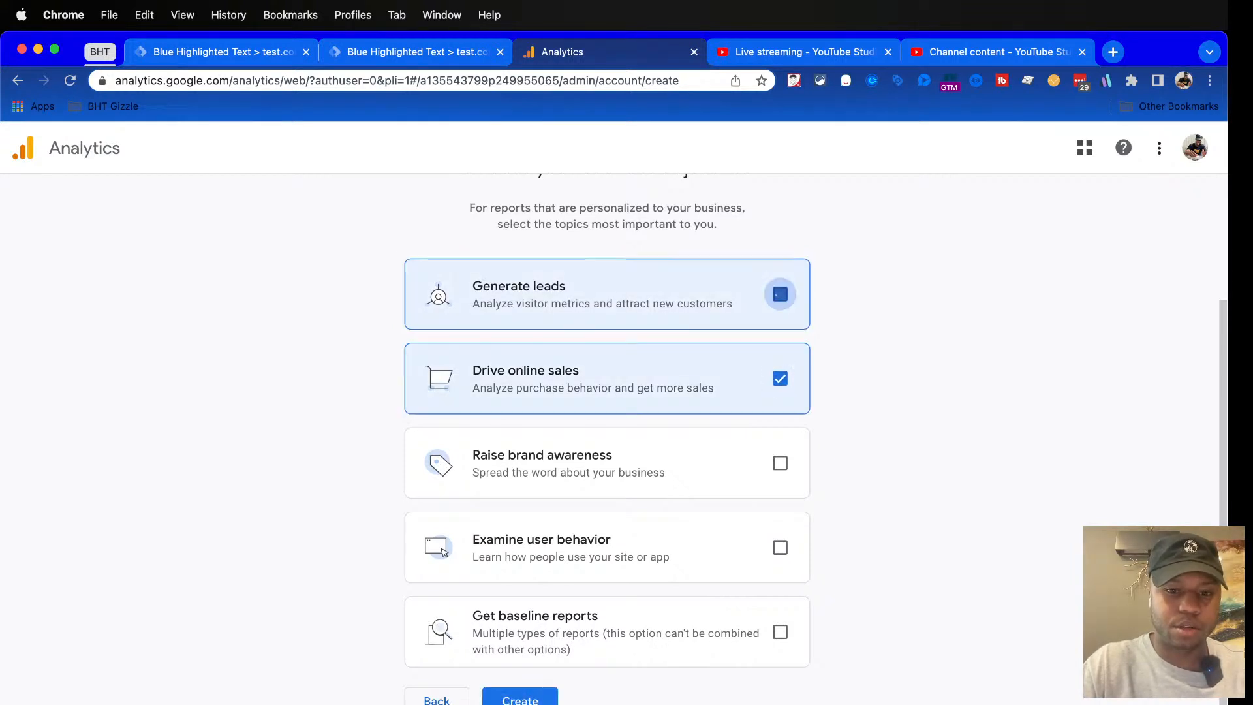
left_click(780, 378)
left_click(780, 295)
left_click(780, 379)
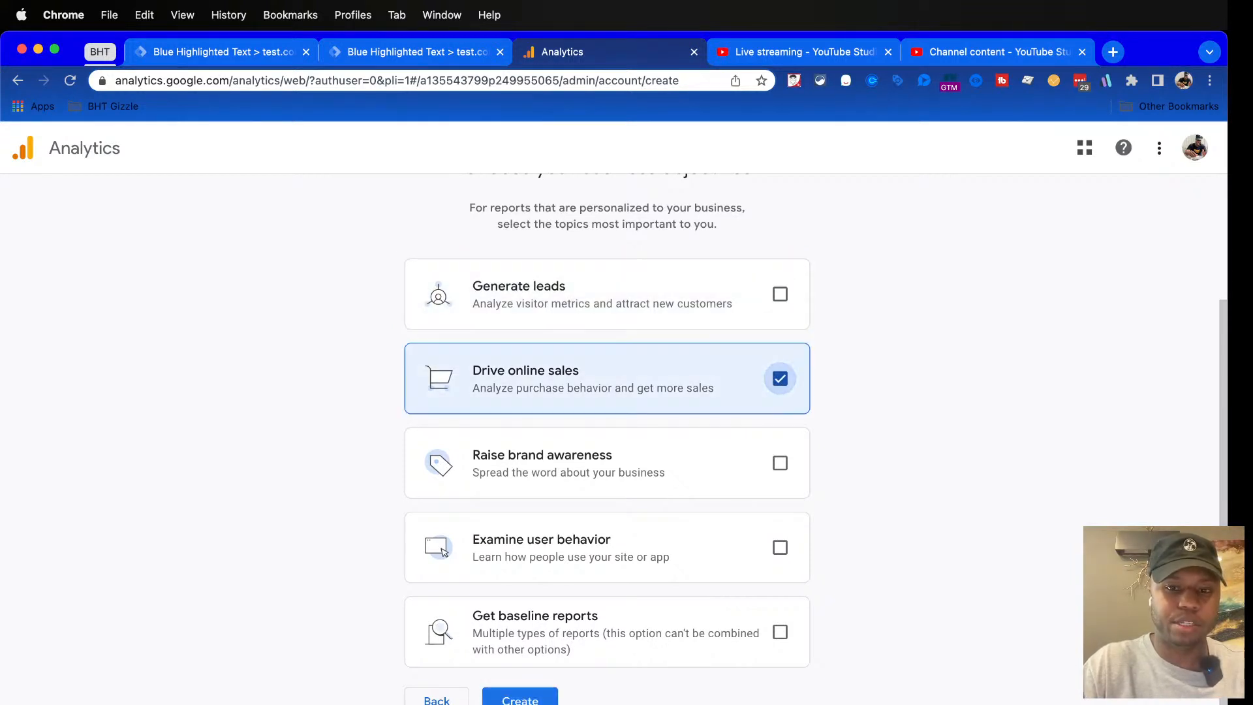
left_click(780, 294)
left_click(780, 379)
left_click(780, 294)
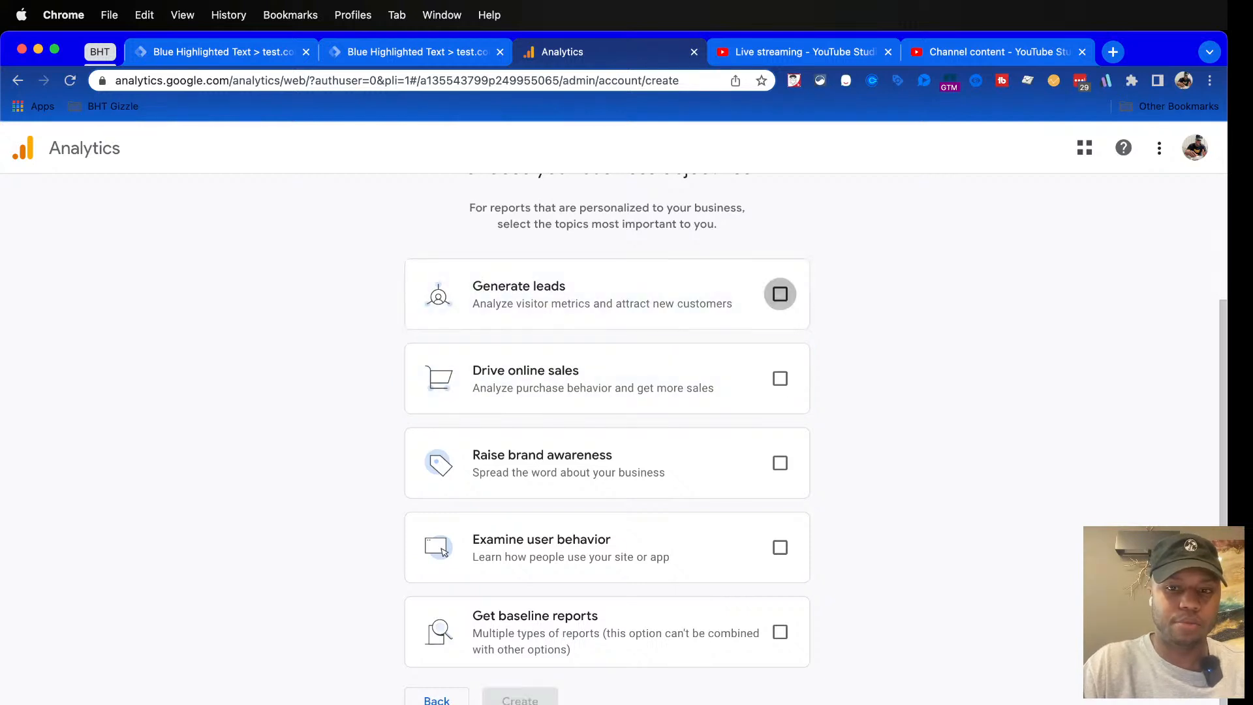
Step: Select Generate leads, Drive online sales and Examine user behavior as the business objectives, leaving Raise brand awareness cleared
left_click(780, 462)
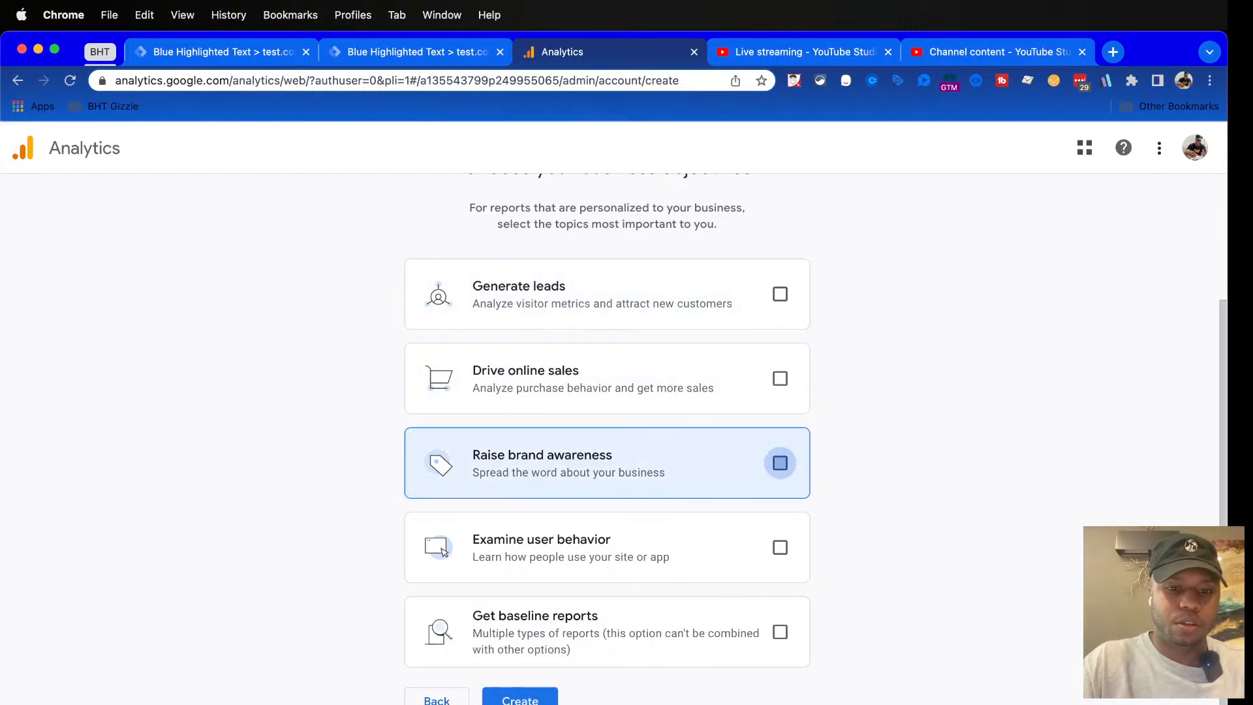
left_click(780, 378)
left_click(779, 294)
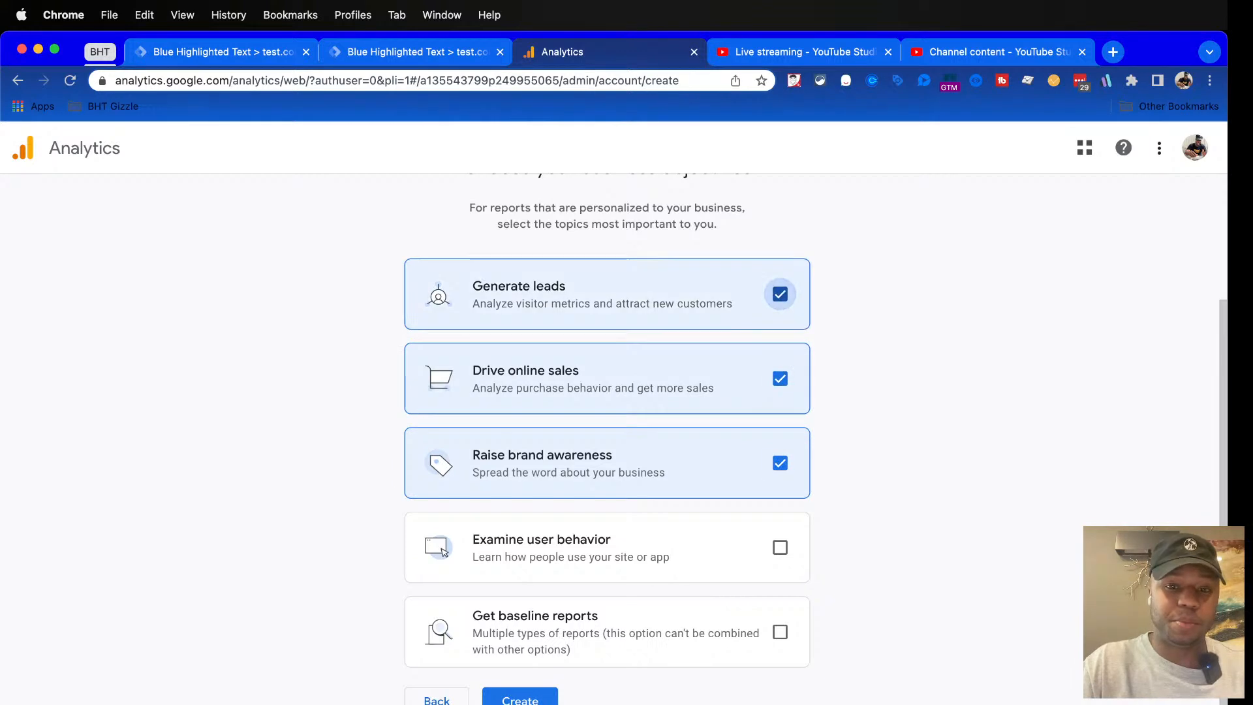
left_click(780, 463)
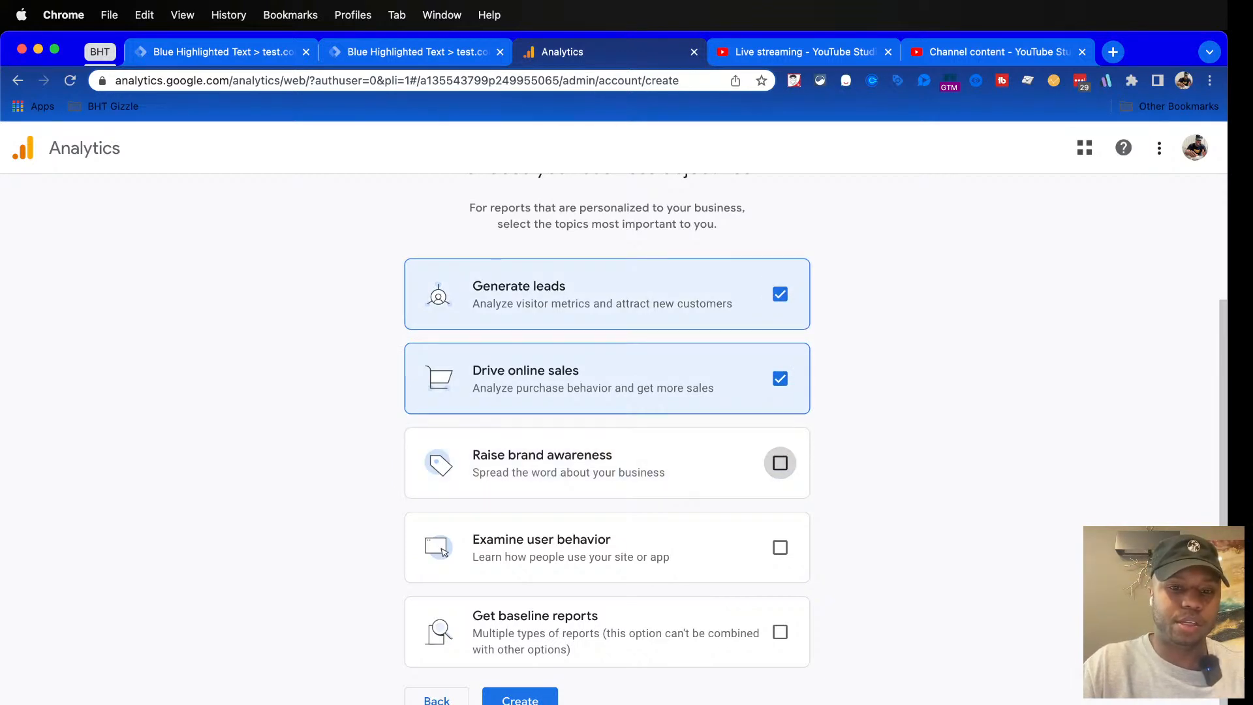
left_click(779, 547)
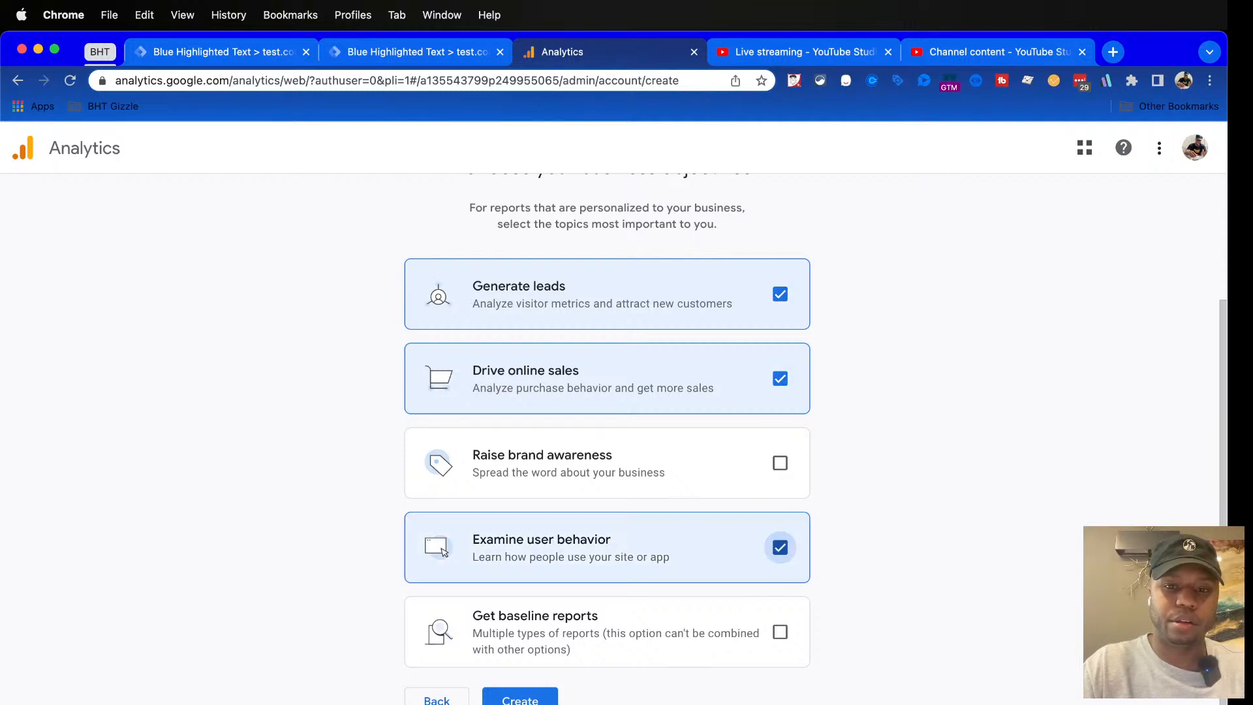
Step: Highlight the titles of the three selected objectives: Generate leads, Drive online sales and Examine user behavior
left_click_drag(475, 288, 612, 303)
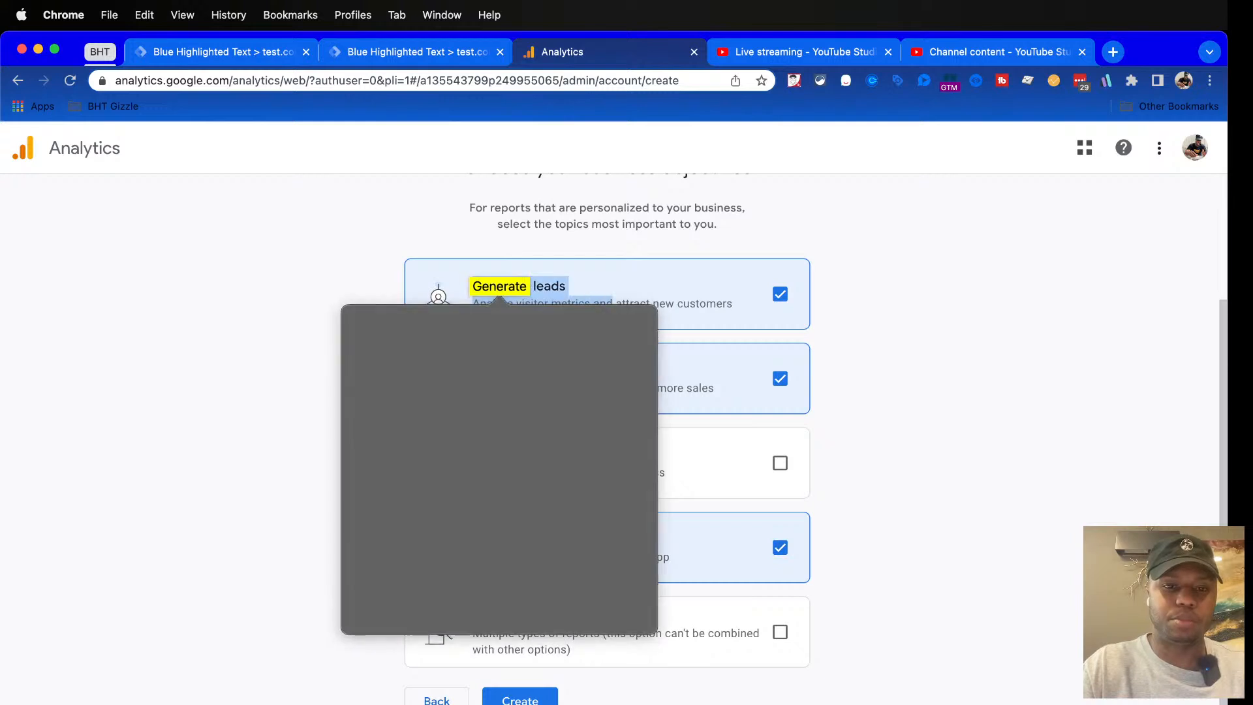
left_click(901, 365)
left_click_drag(472, 370, 580, 370)
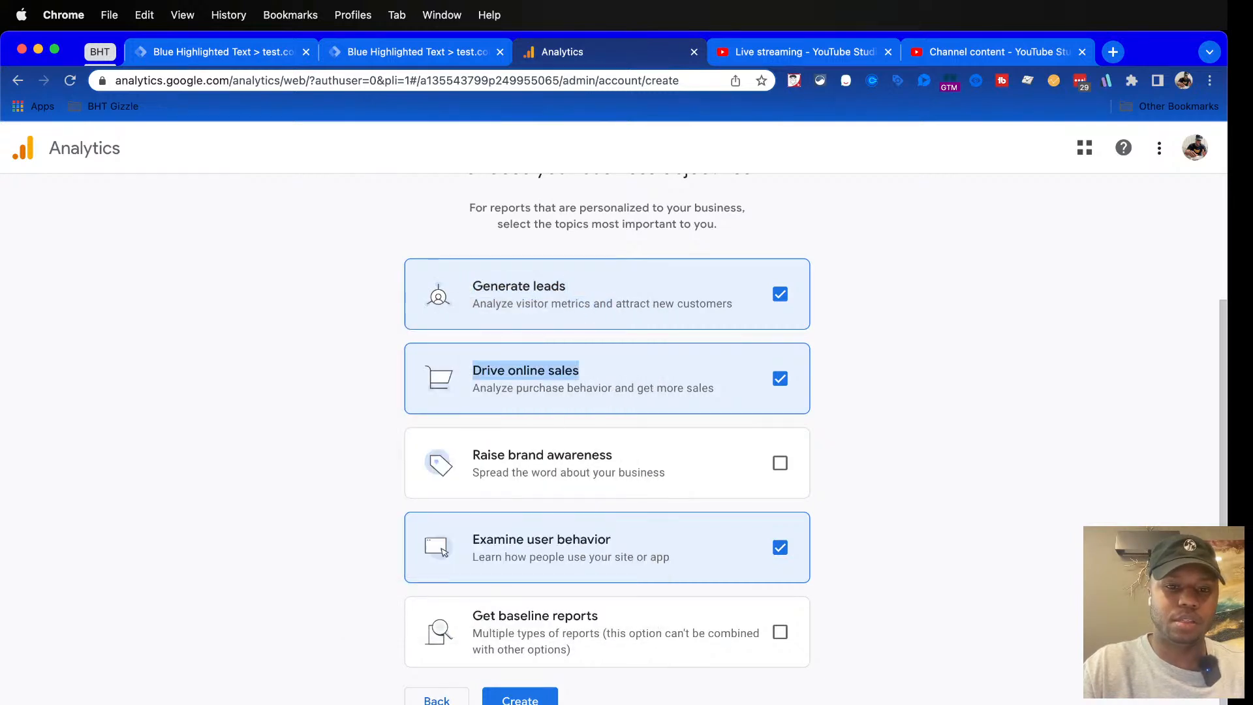
left_click_drag(472, 539, 610, 539)
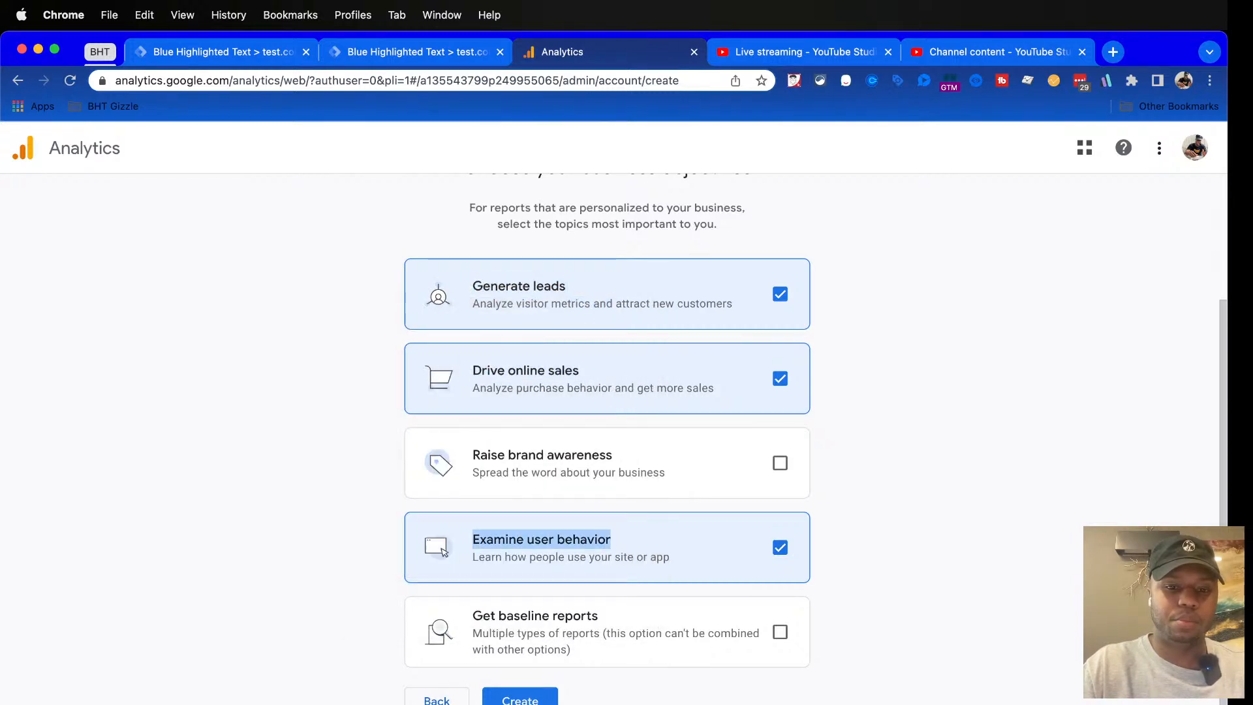
Step: Create the account and property, accepting the United States Terms of Service and the GDPR Data Processing Terms
left_click(520, 699)
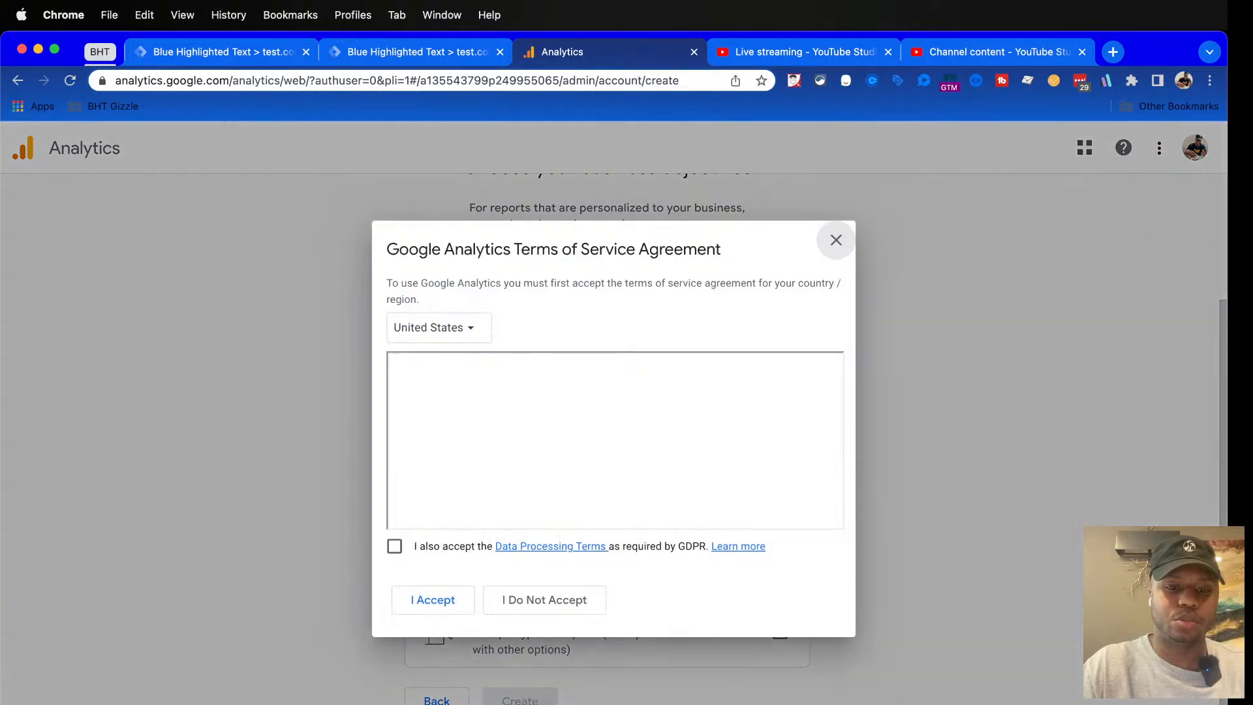
left_click(394, 545)
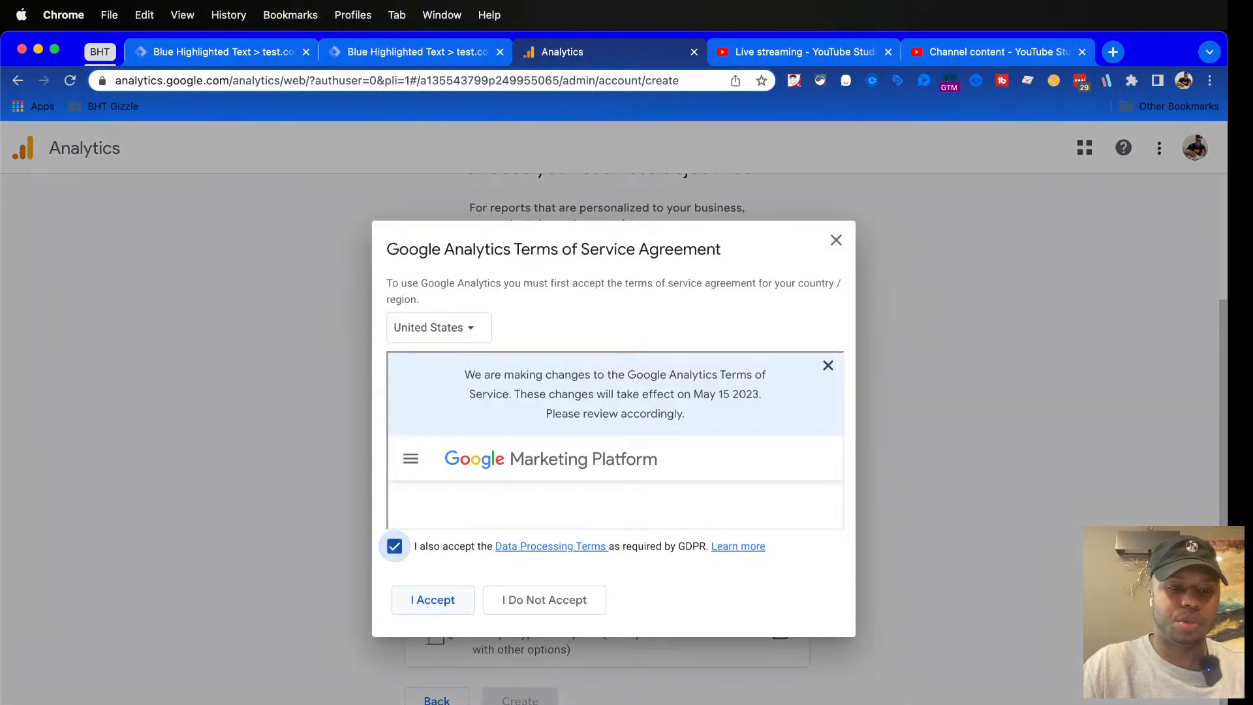
left_click(432, 599)
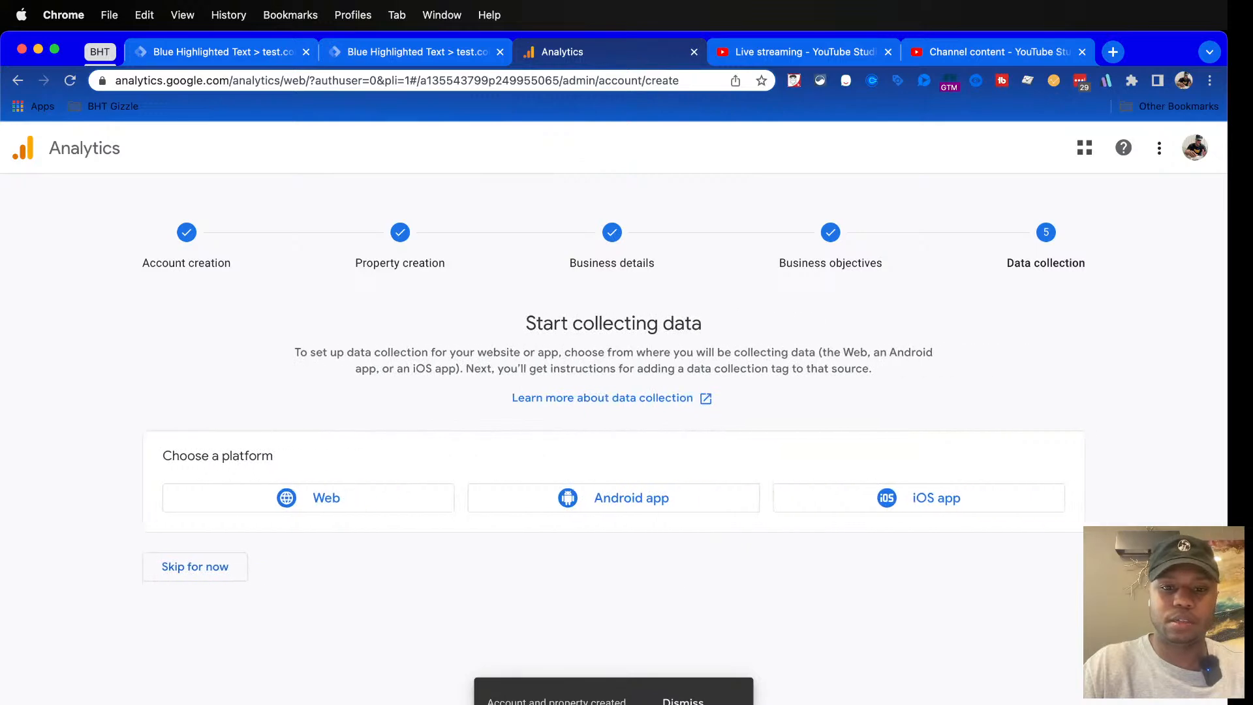
left_click(326, 498)
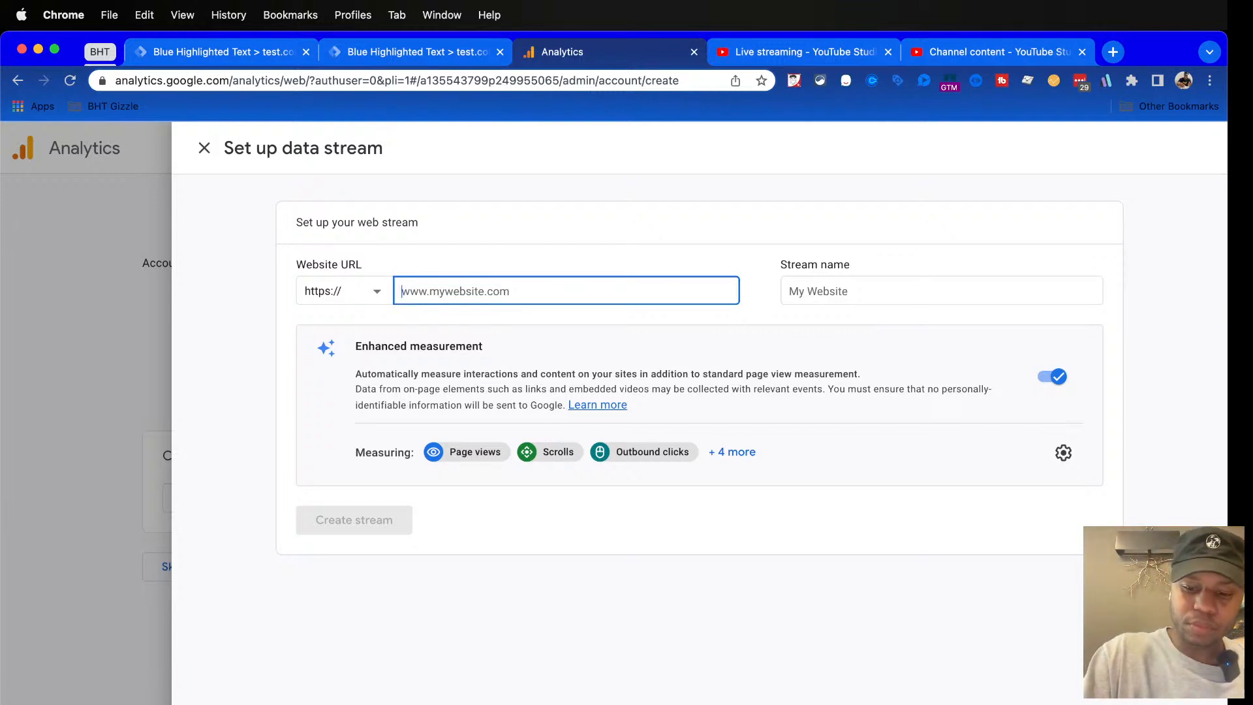
type("test.ctom")
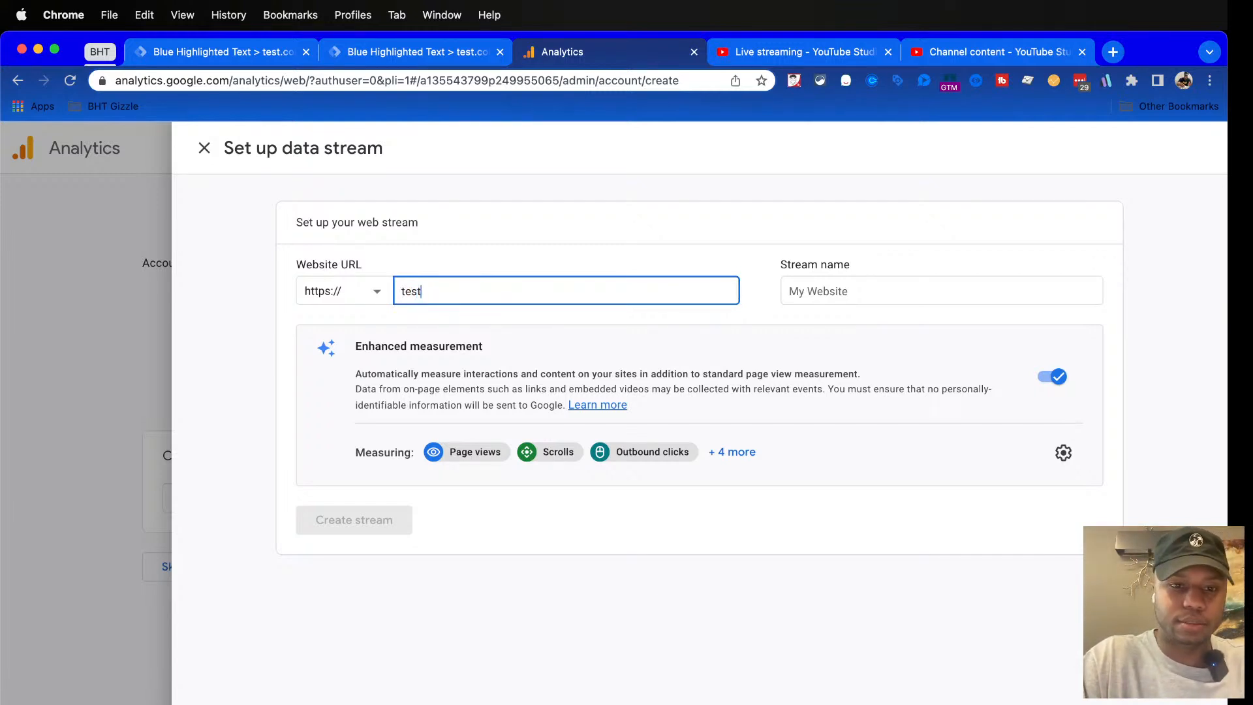
key("BackSpace")
key("BackSpace")
key("BackSpace")
type("om")
key("Tab")
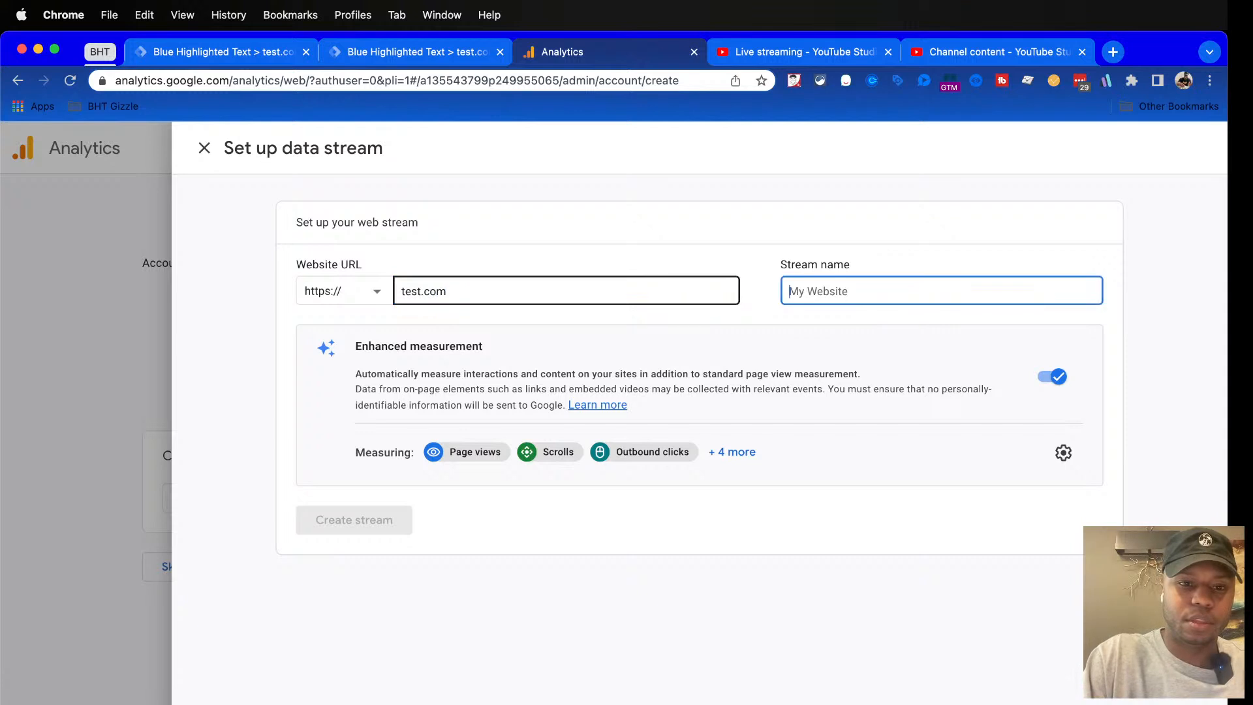
type("Test")
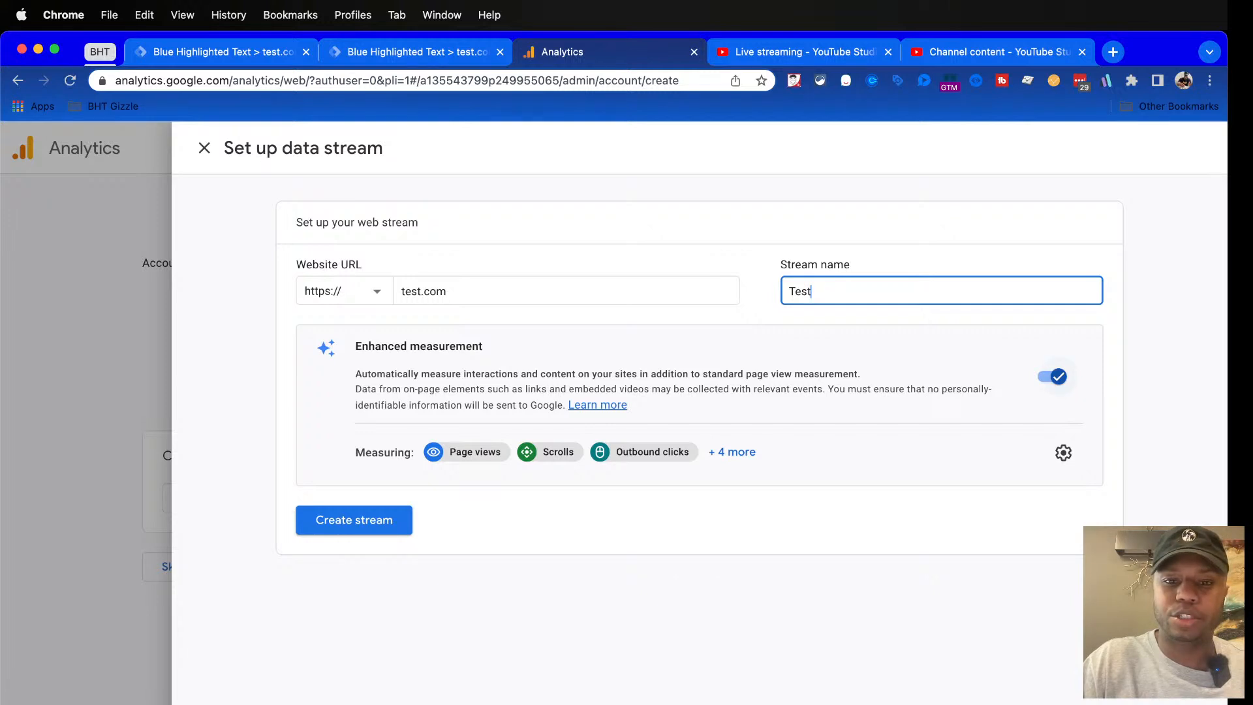
Step: Review all enhanced measurement events and their settings, keep the defaults, and create the web stream
left_click(731, 452)
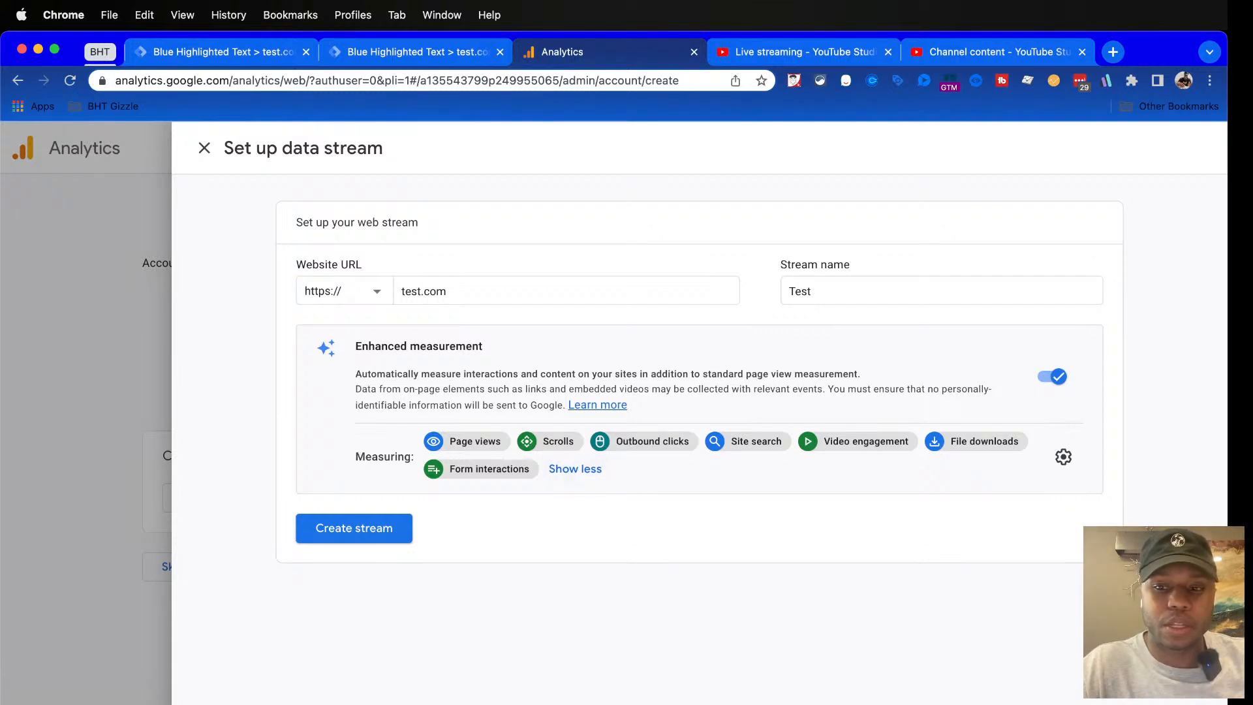
left_click(1063, 457)
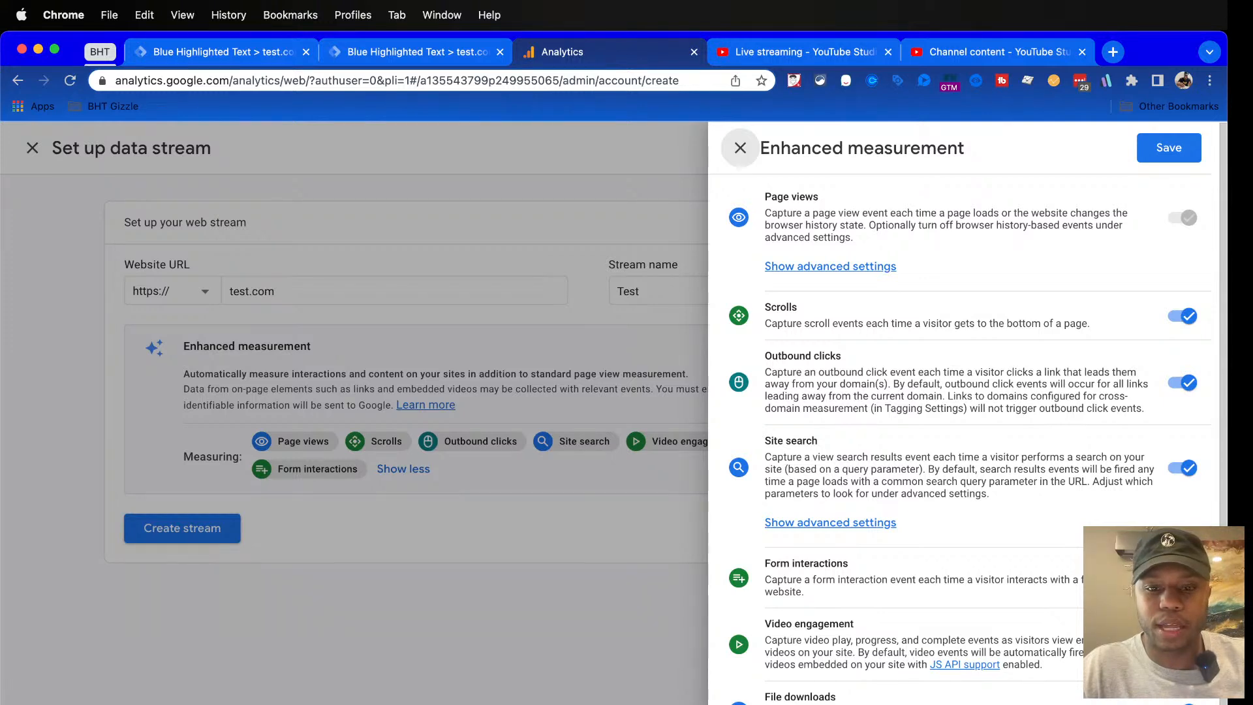
scroll(756, 226, "down", 1)
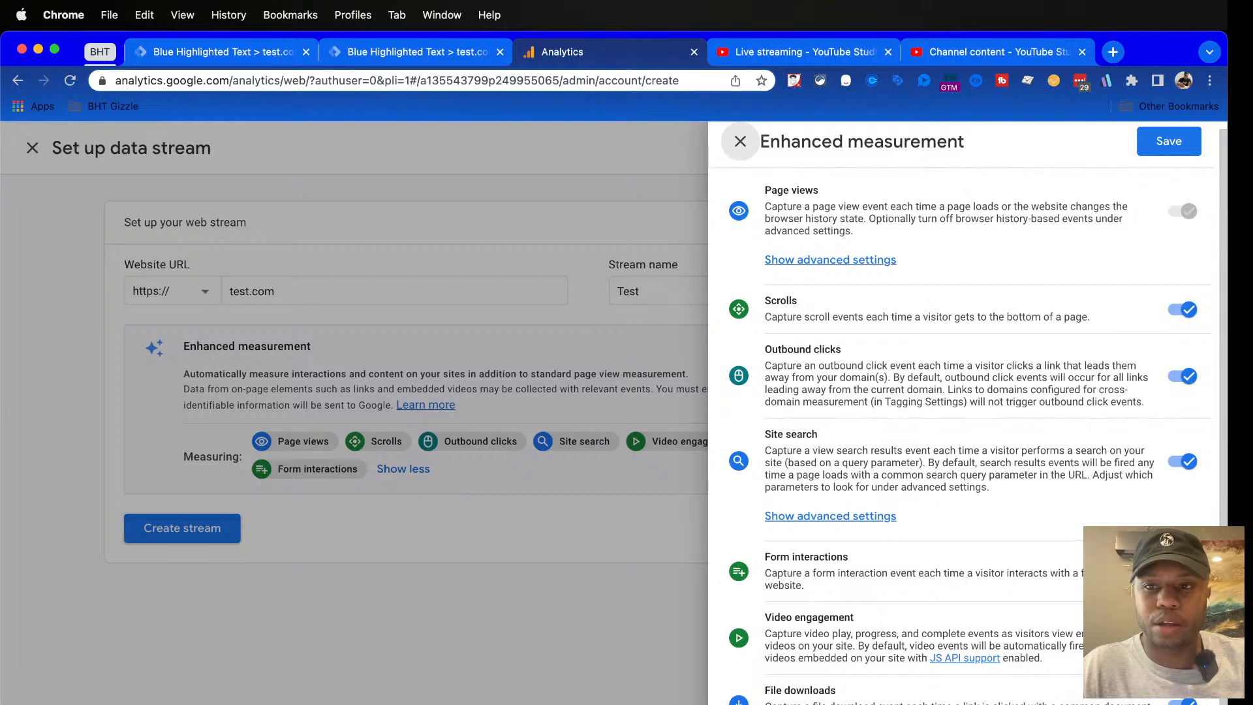
left_click(740, 141)
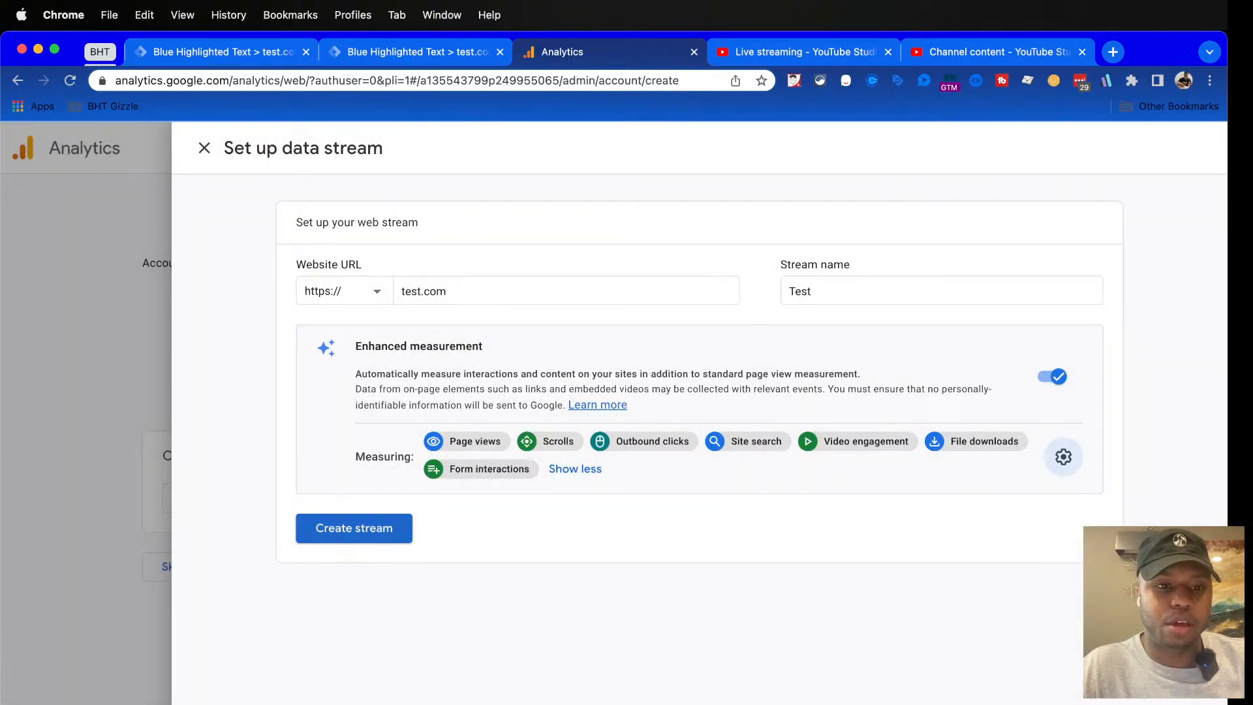
left_click(353, 527)
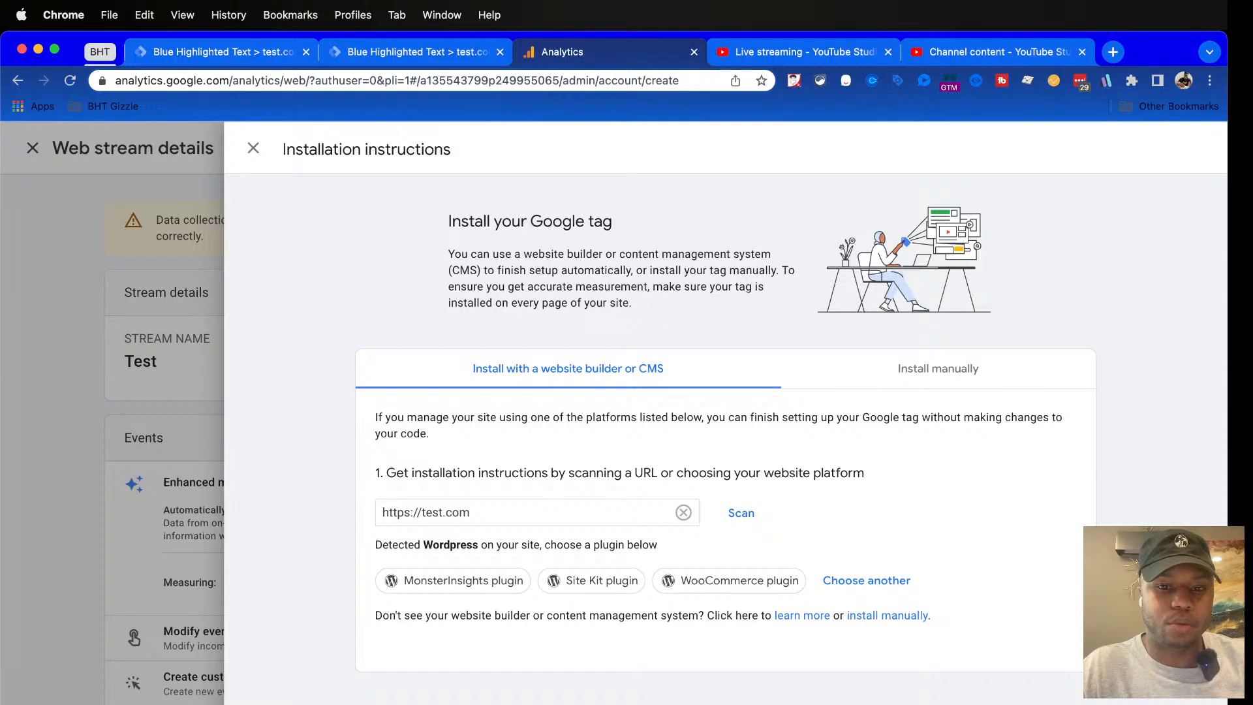
Step: Reopen the tag installation instructions and highlight the manual installation note about using Google Tag Manager
left_click(253, 148)
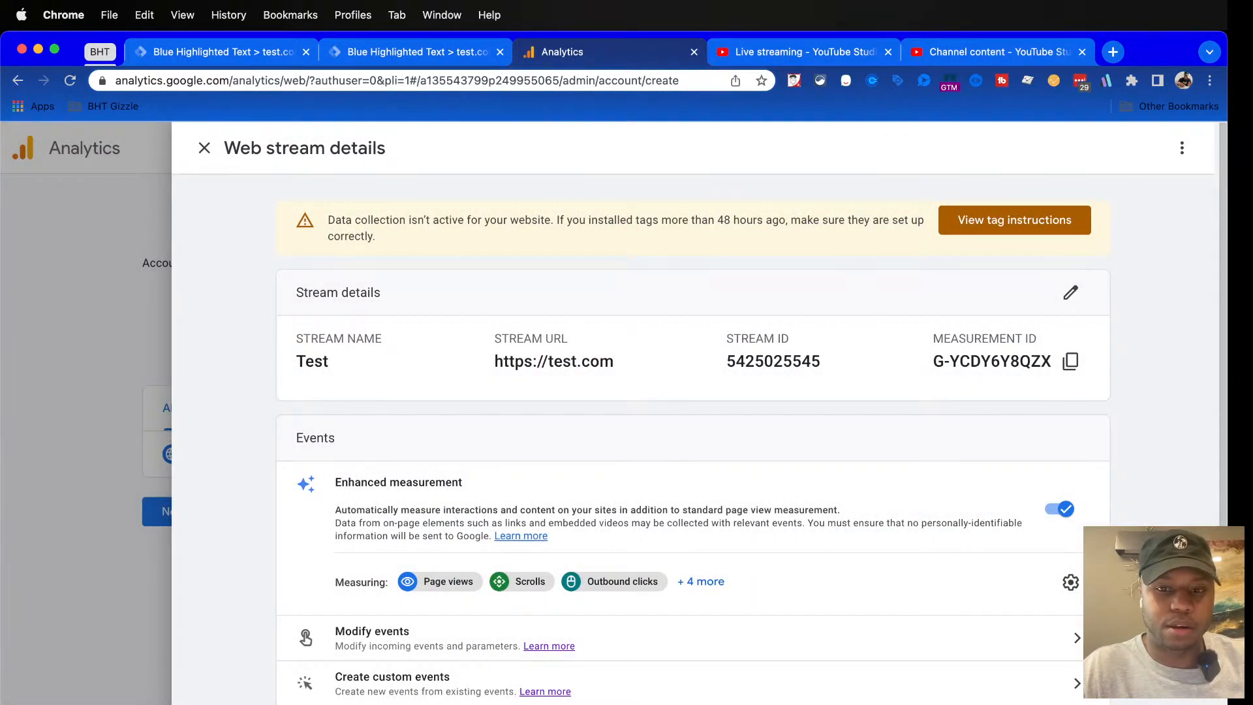
left_click(1014, 219)
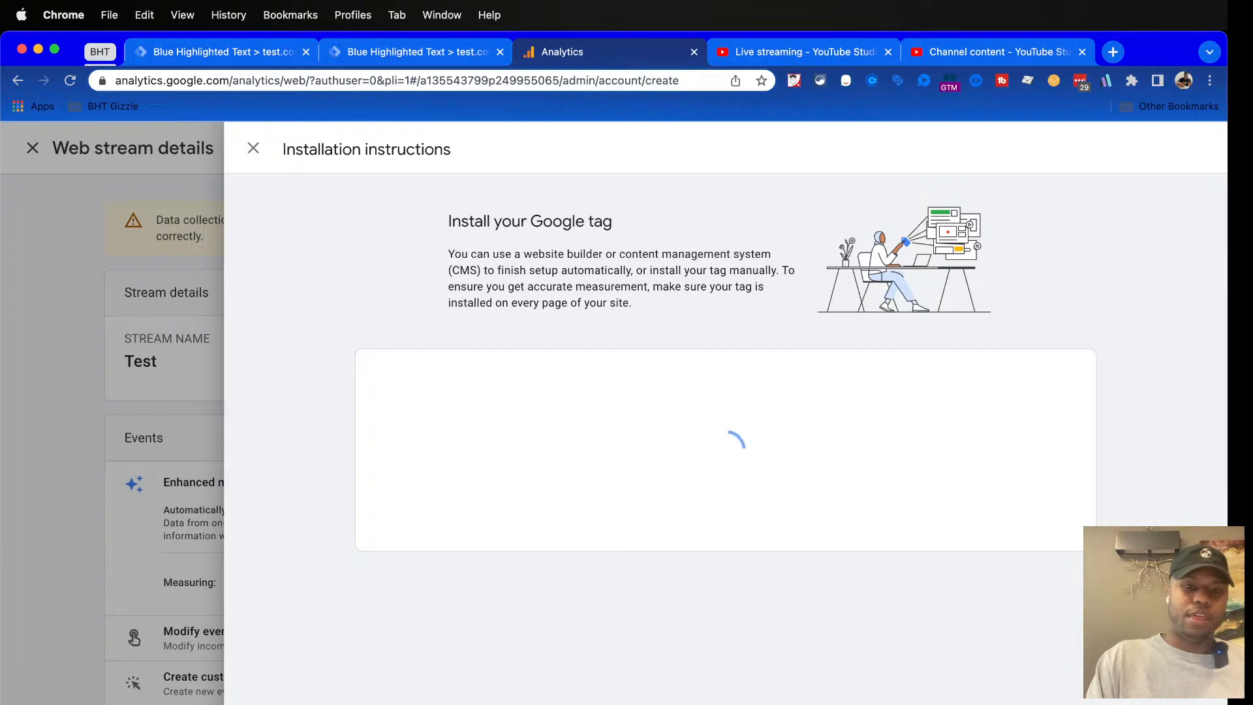
left_click_drag(448, 254, 633, 302)
left_click(633, 302)
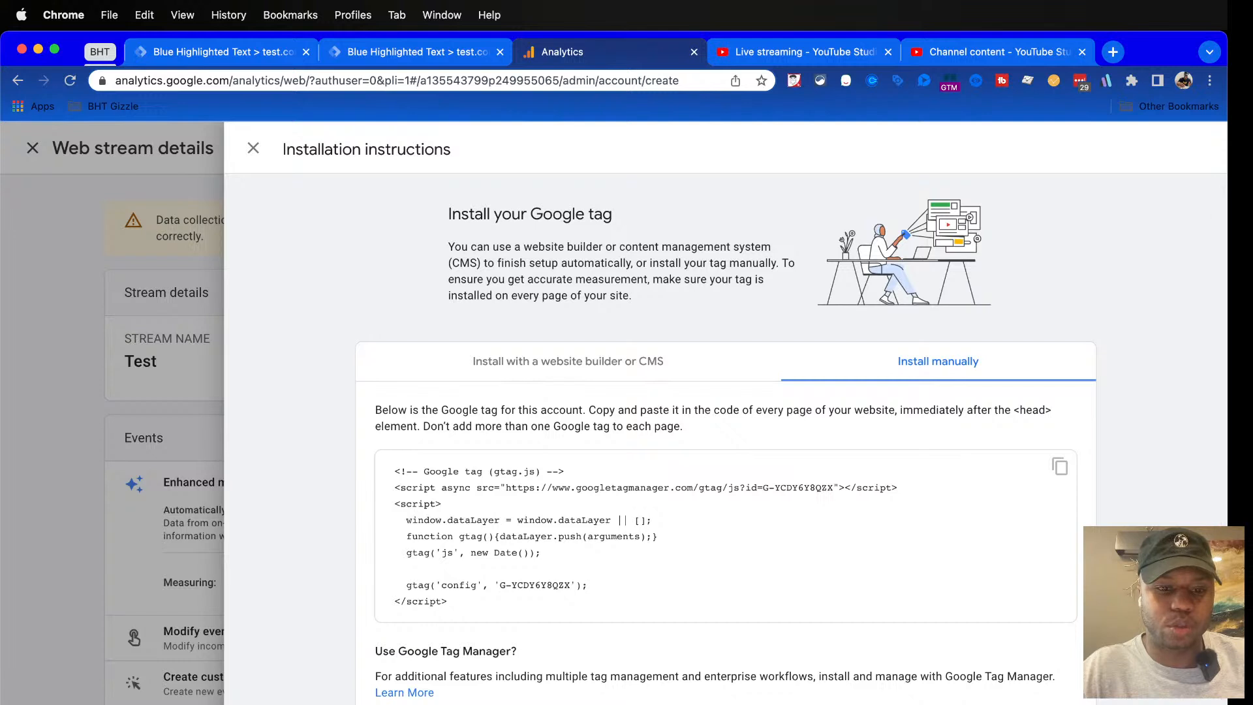
triple_click(445, 652)
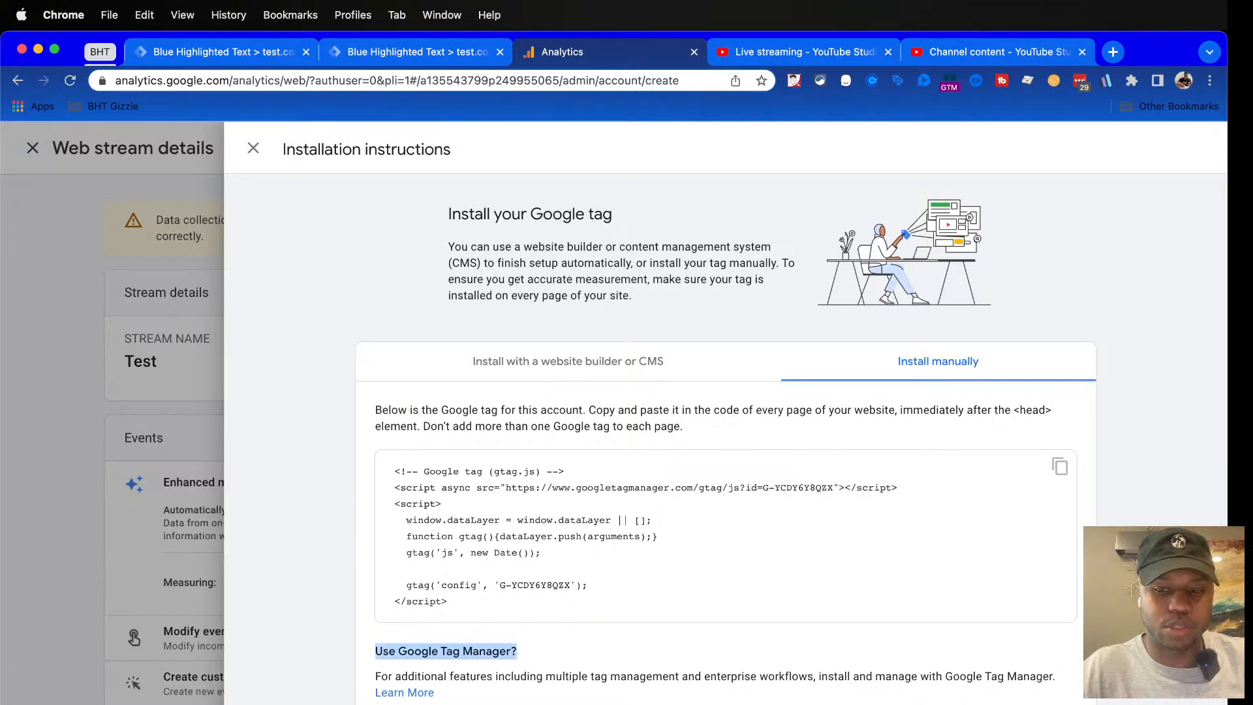
left_click_drag(375, 676, 1056, 676)
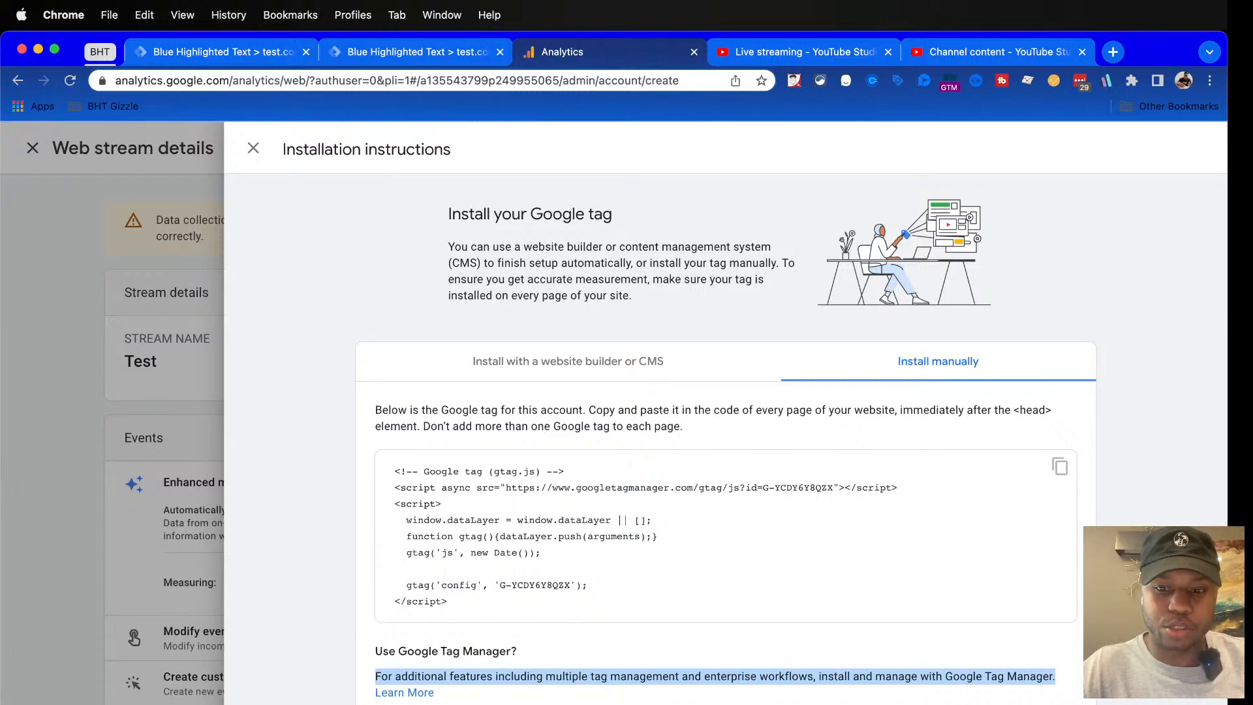
Step: Open the help guide to Google Tag Manager linked from the instructions, skim it and return to Analytics
left_click(404, 692)
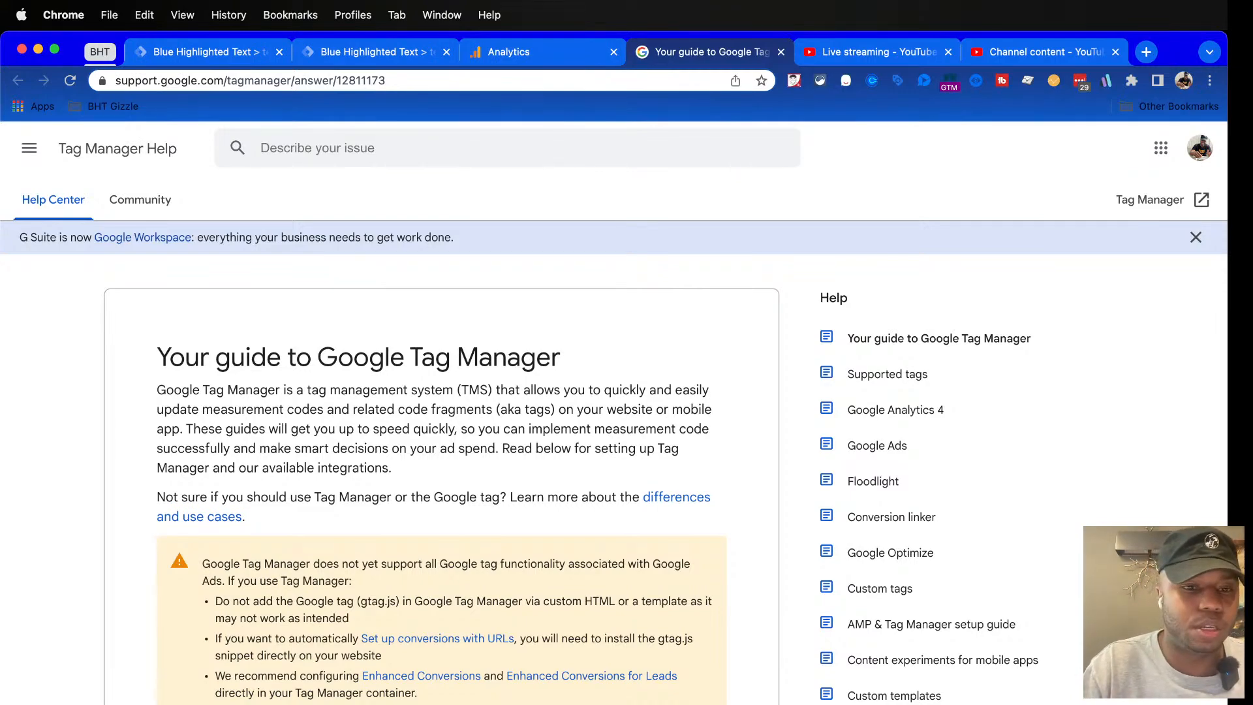
scroll(441, 424, "down", 10)
scroll(441, 424, "down", 10)
scroll(441, 424, "up", 20)
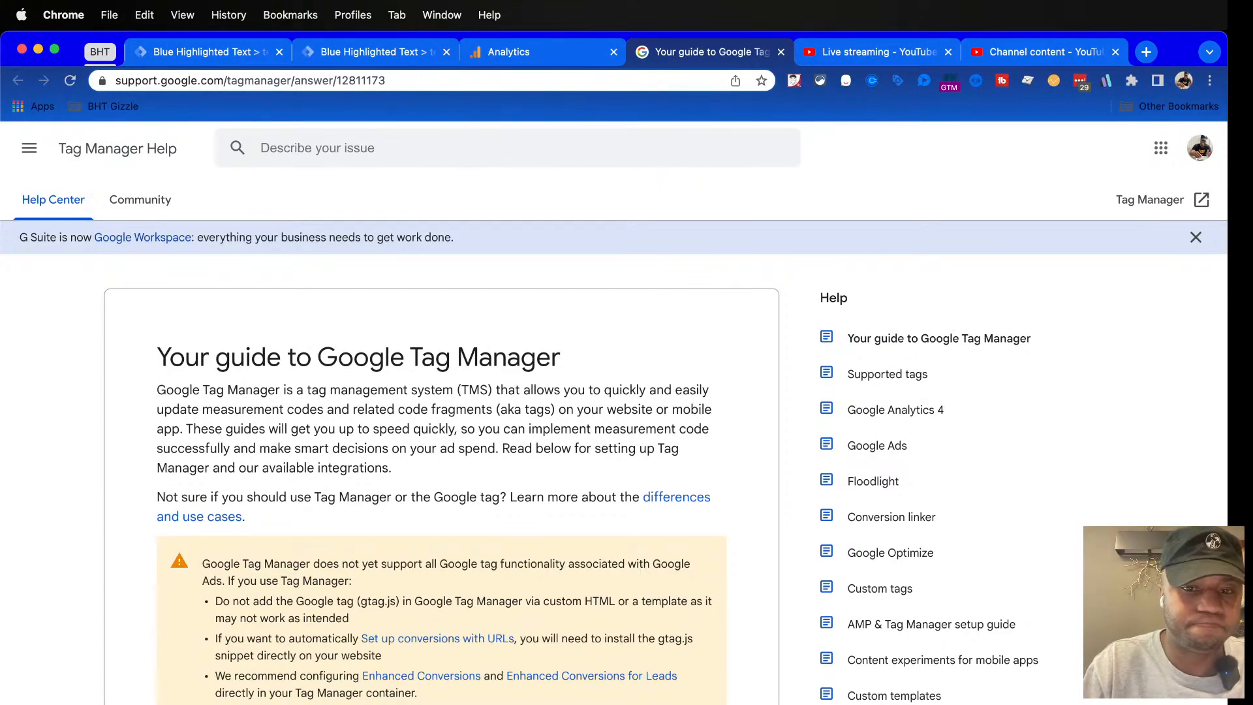
scroll(626, 431, "down", 4)
scroll(626, 430, "up", 4)
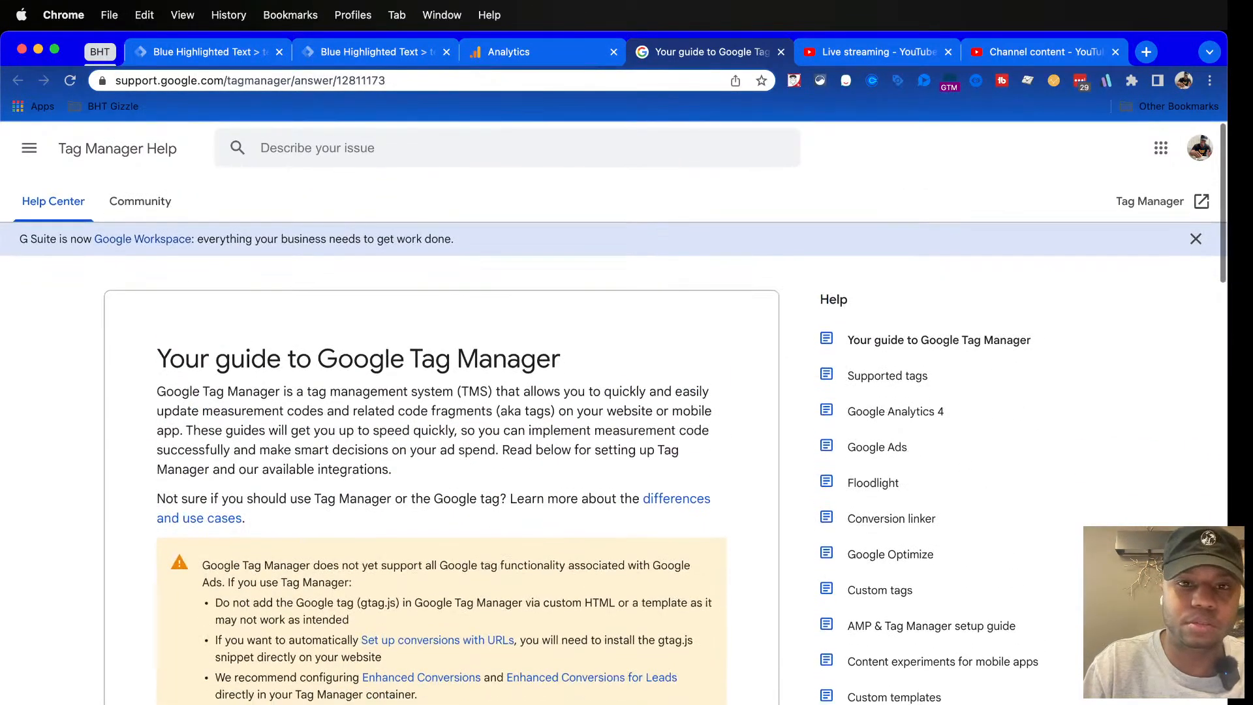
key("ctrl+shift+Tab")
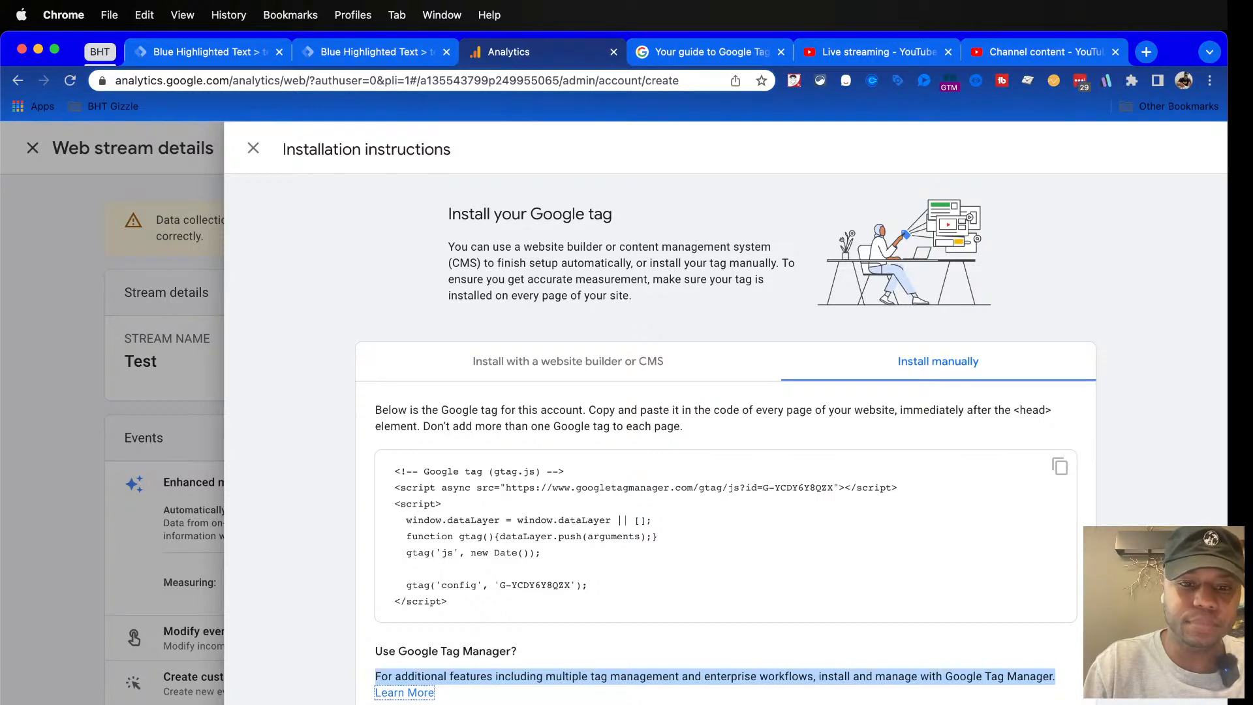
Step: Close the installation instructions, highlight the data collection notice and its 48-hour condition, and copy the stream's measurement ID
key("Escape")
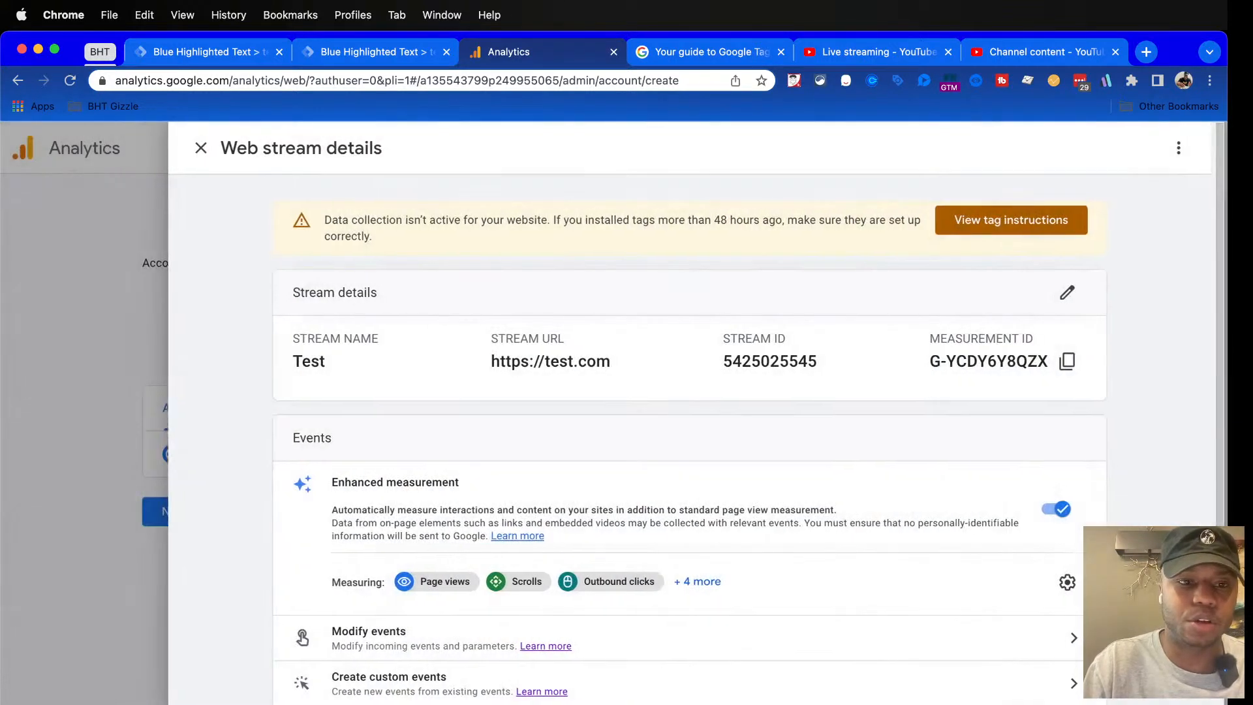
left_click_drag(328, 219, 376, 236)
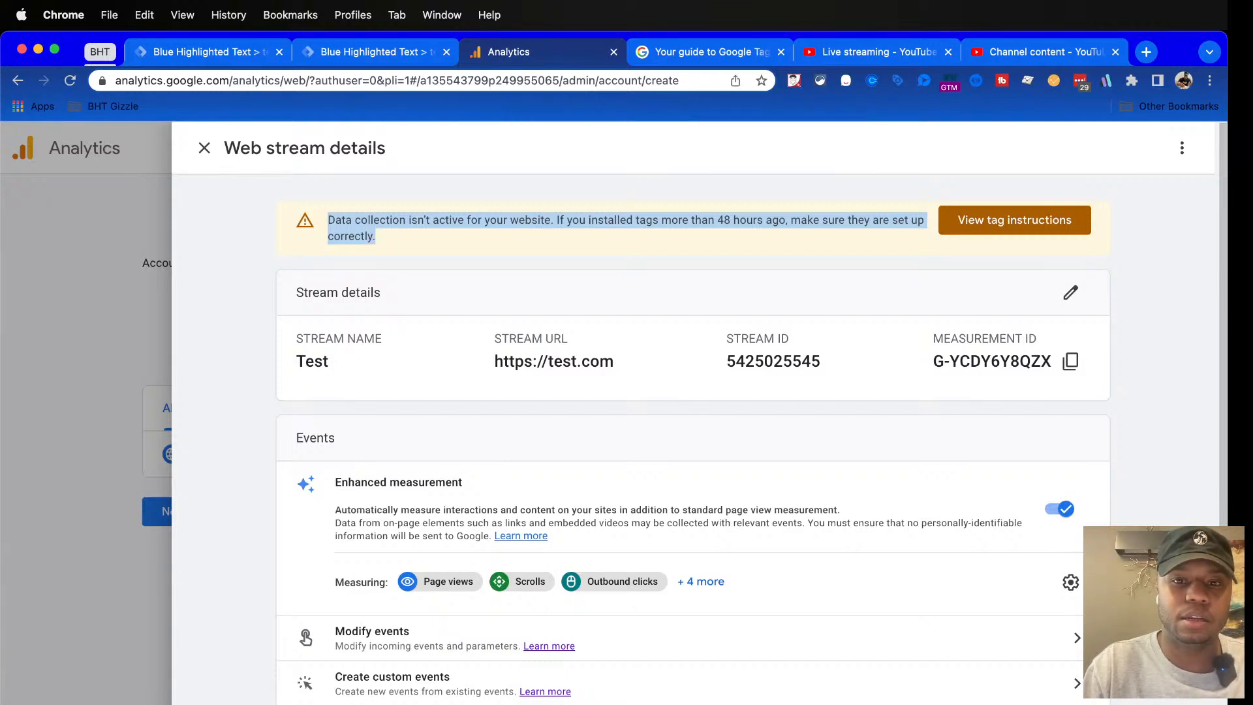
left_click(417, 238)
left_click_drag(579, 220, 779, 219)
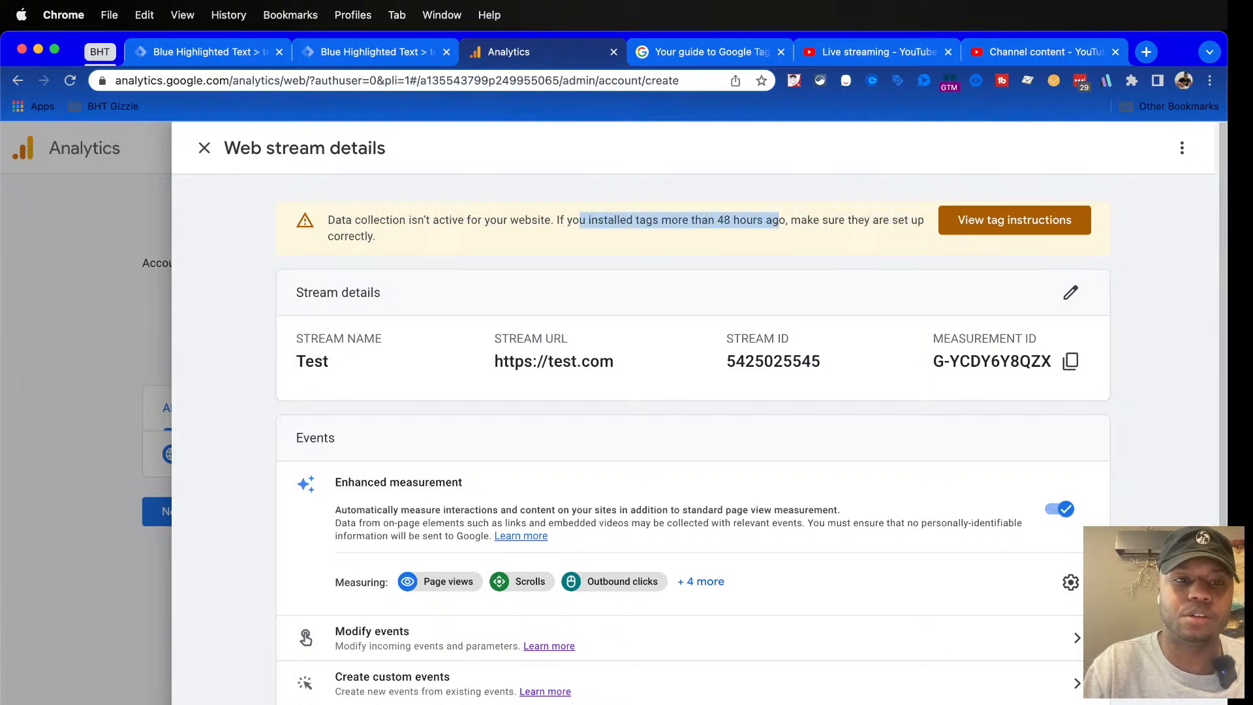
left_click(779, 220)
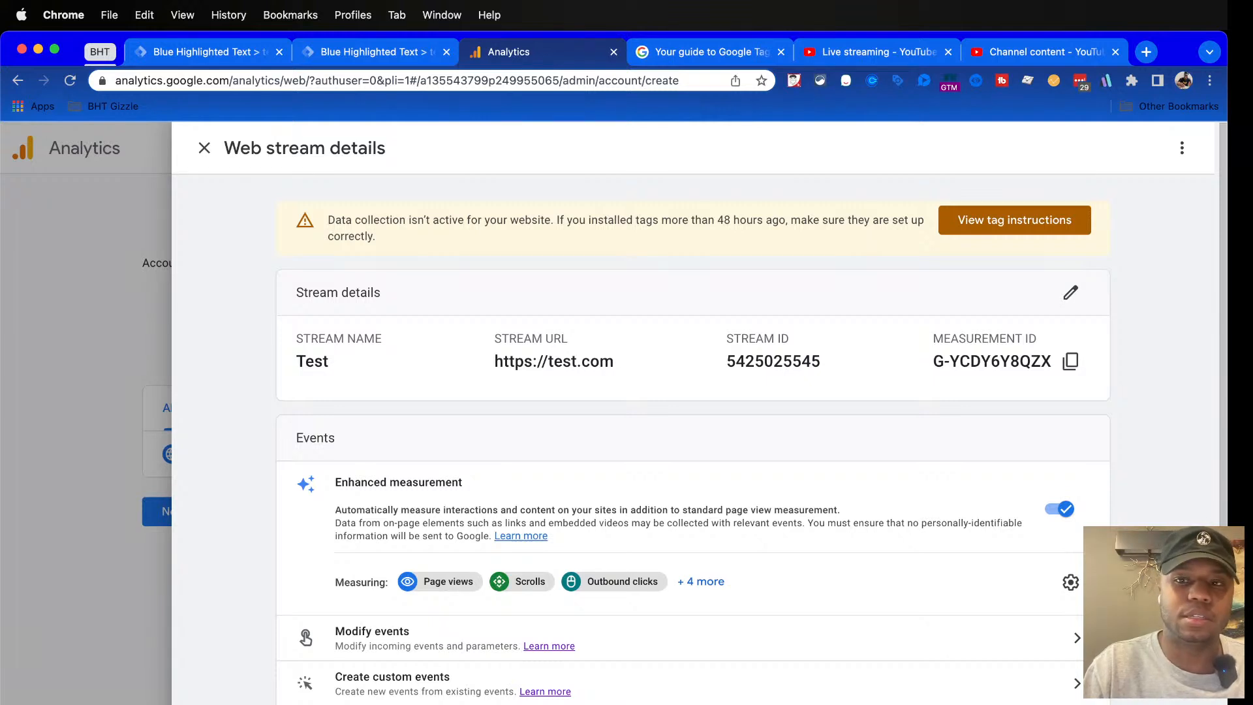
left_click(1070, 361)
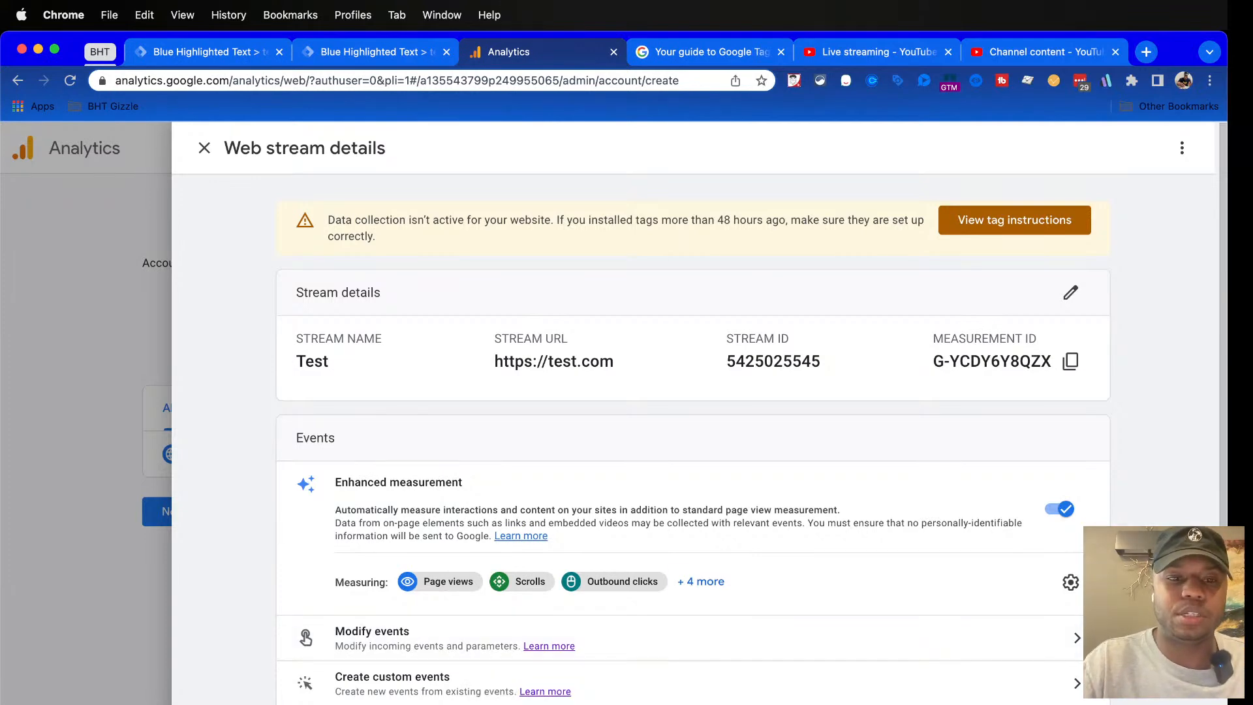
Step: Change the web stream's website URL to bluehighlightedtext.com and update the stream
left_click(1070, 293)
left_click(567, 291)
key("shift+alt+Left")
key("shift+alt+Left")
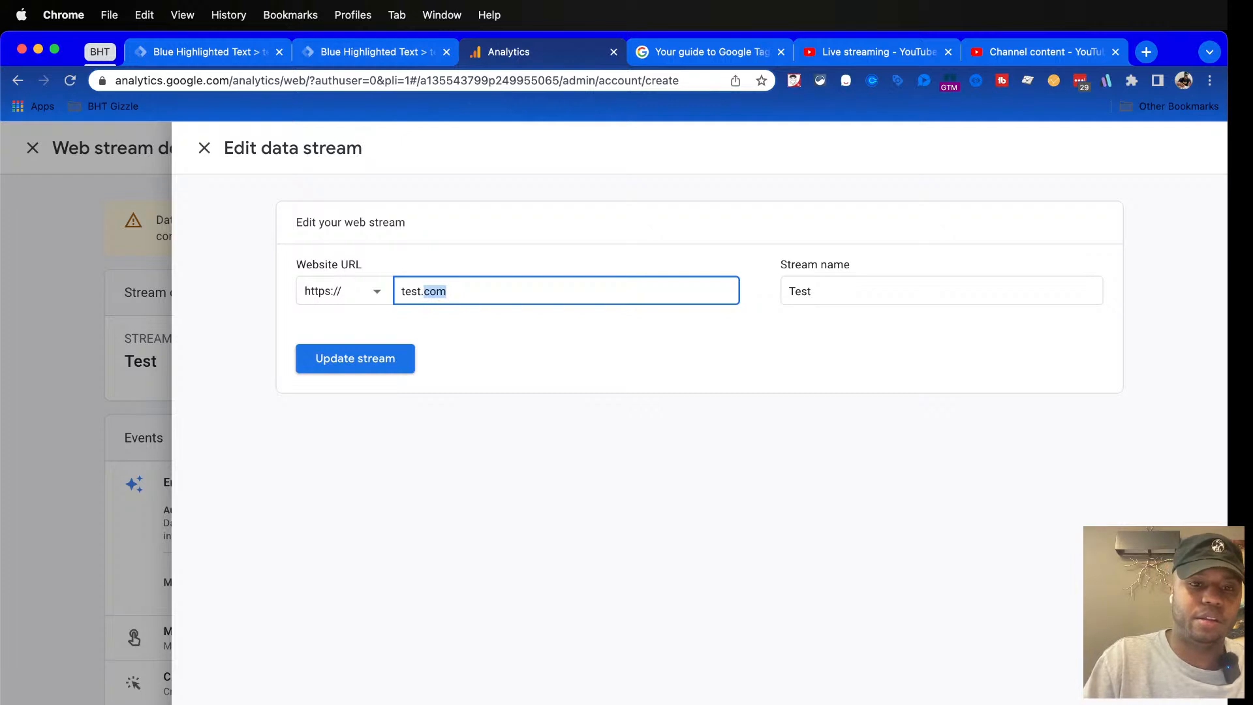
type("blu")
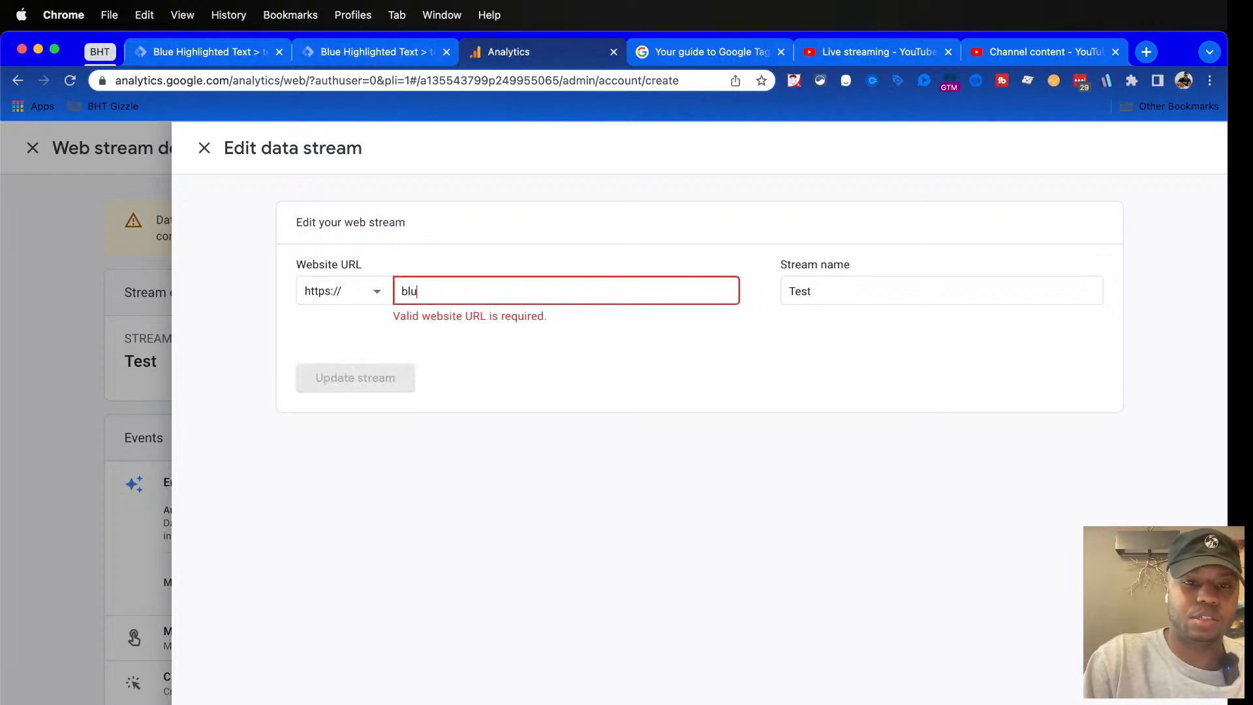
key("BackSpace")
key("BackSpace")
key("BackSpace")
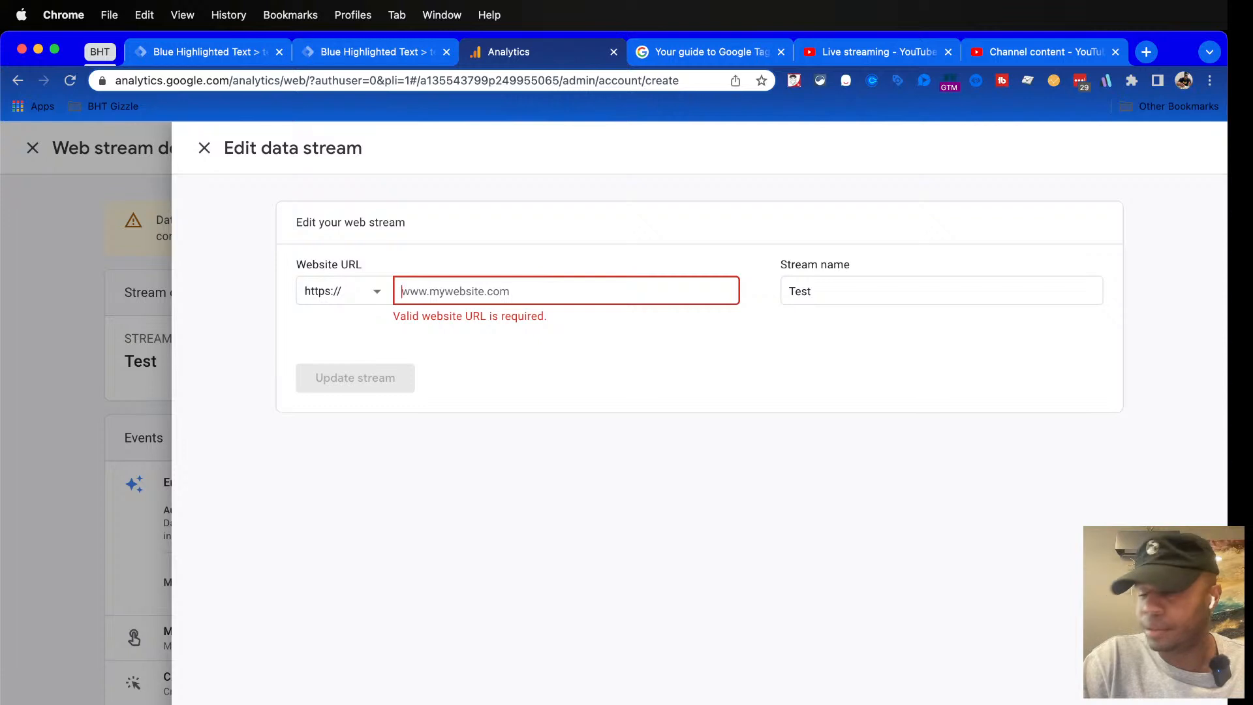
type("bluehighlightedtext")
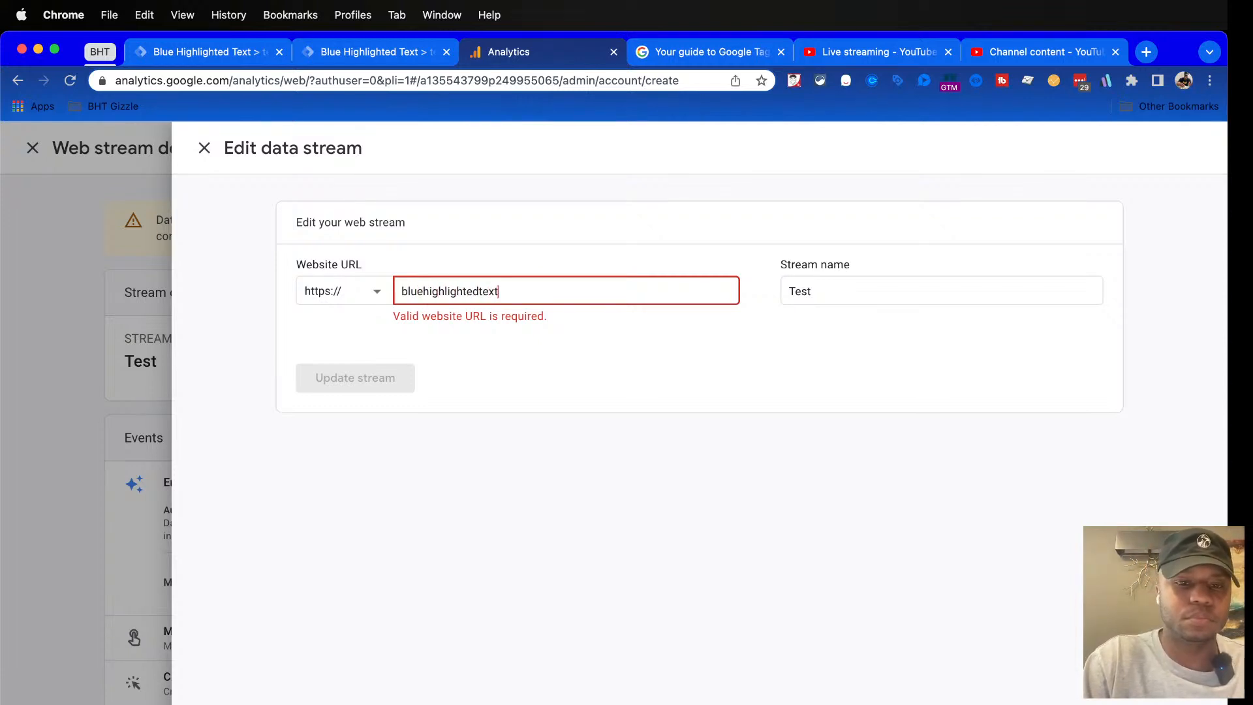
type(".com")
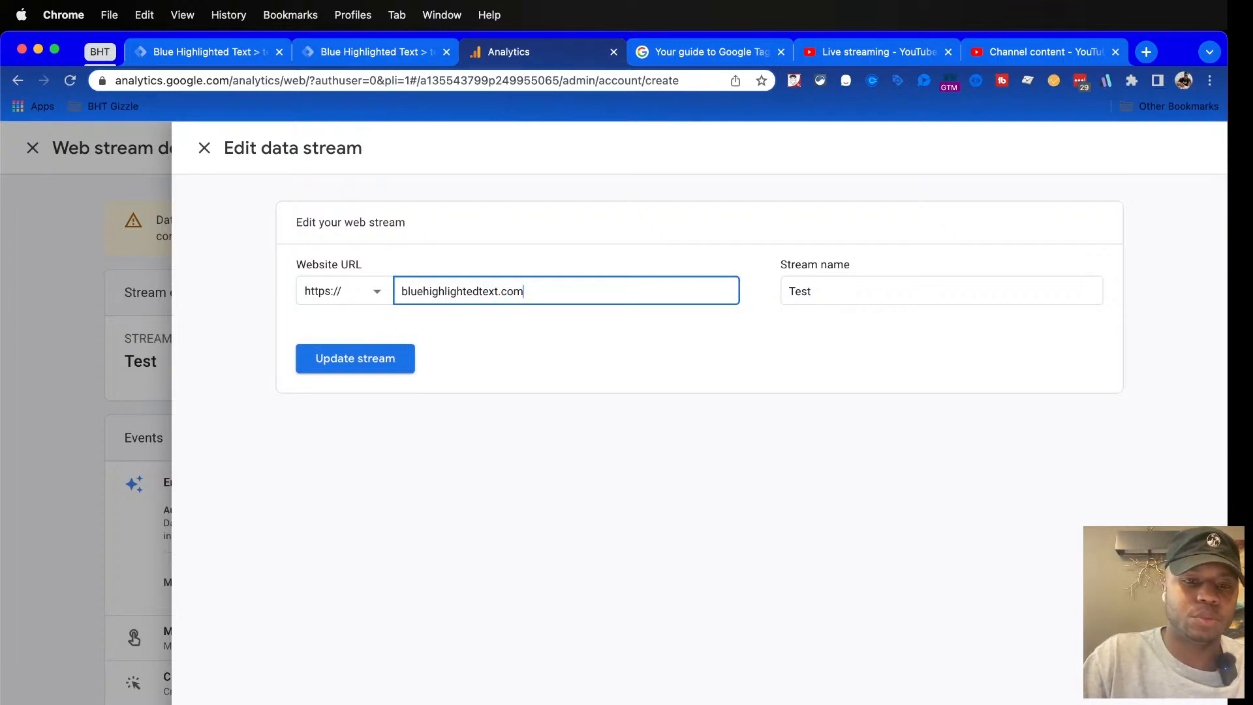
left_click(355, 358)
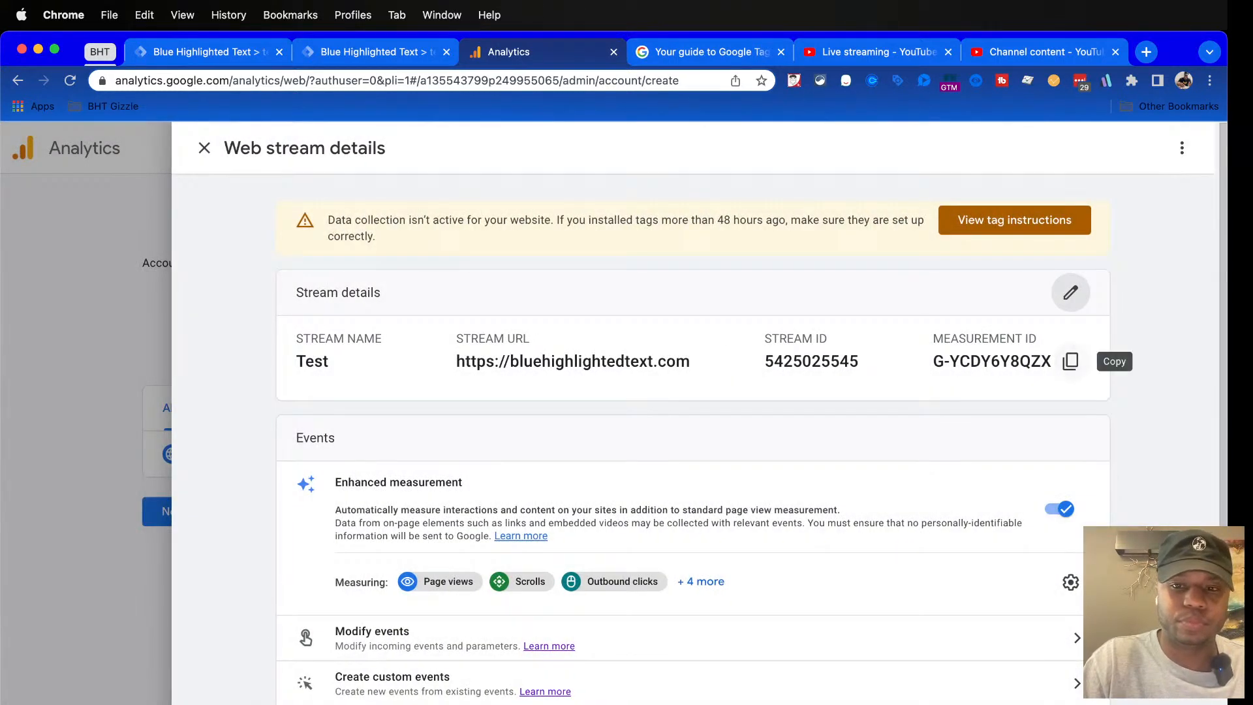
Step: Copy the Test stream's measurement ID and open the list of tags in the test.com container in Tag Manager
left_click(1070, 360)
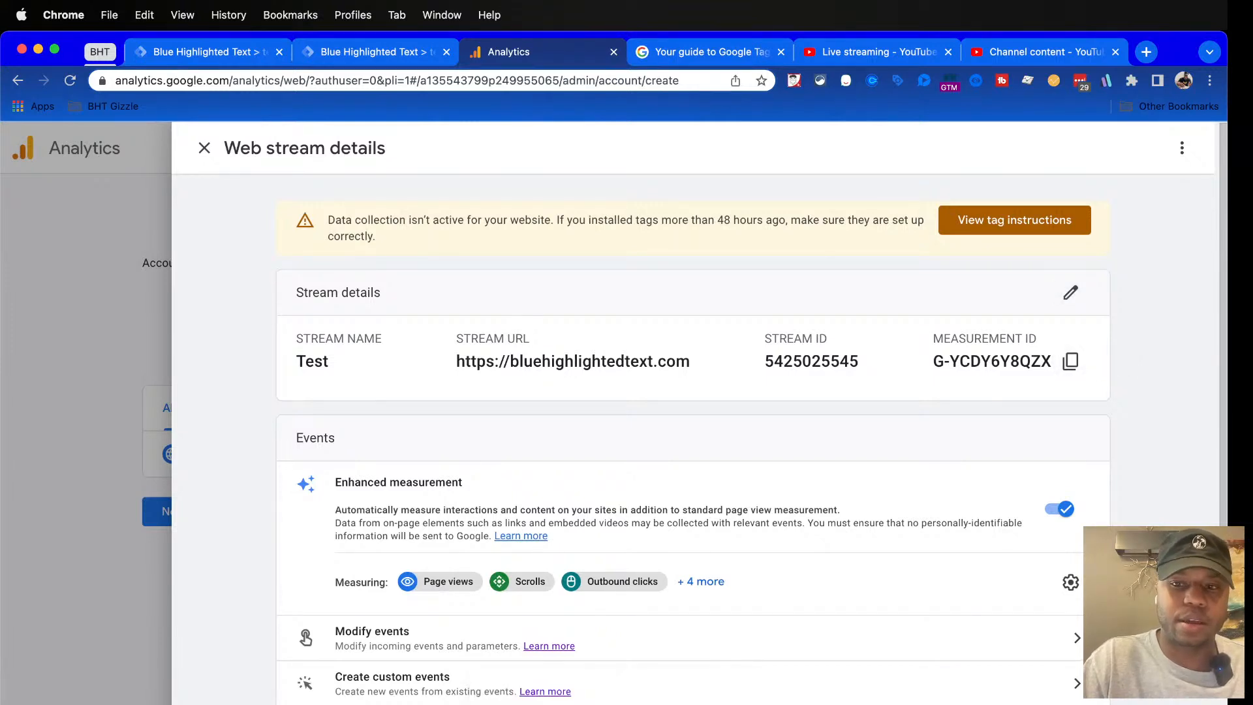
left_click(369, 52)
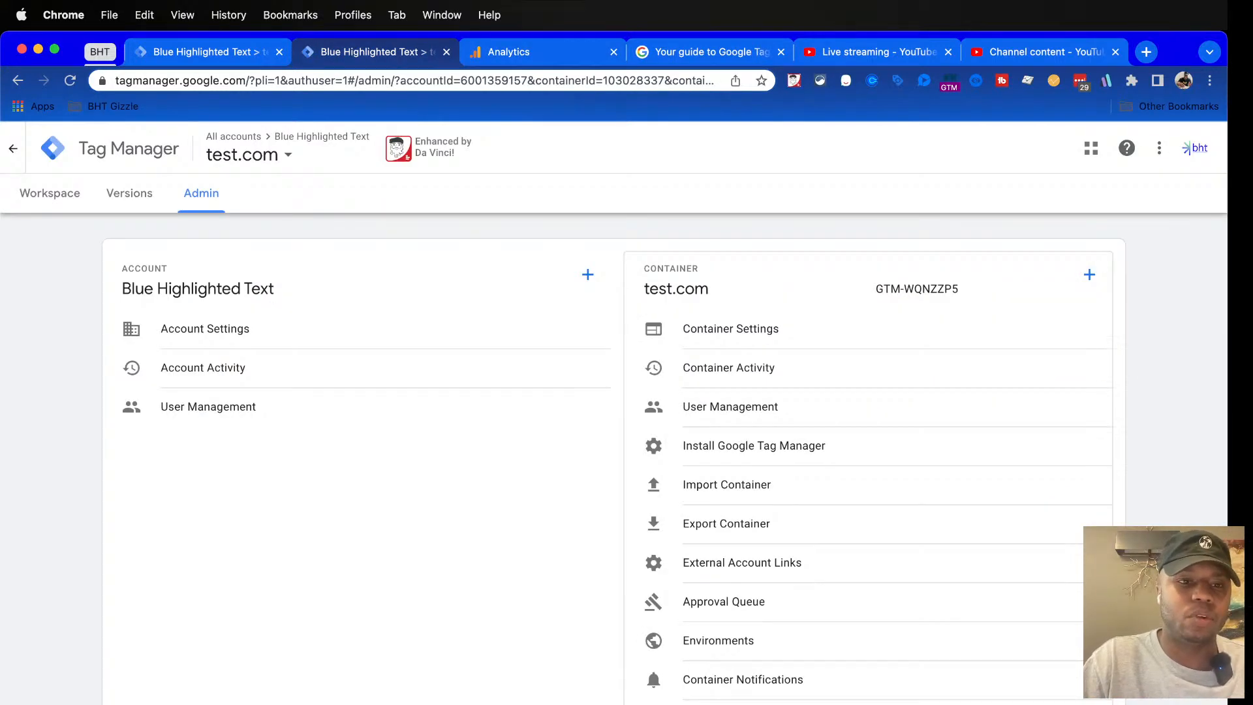
left_click(50, 193)
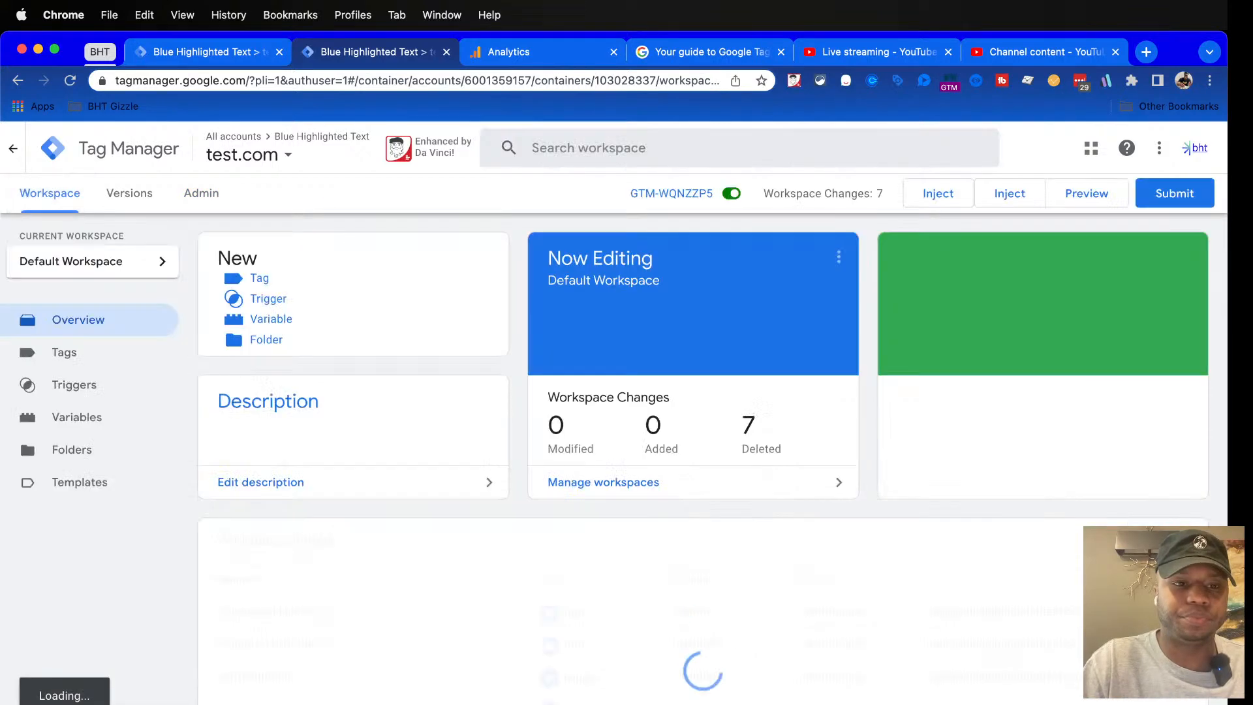
left_click(64, 353)
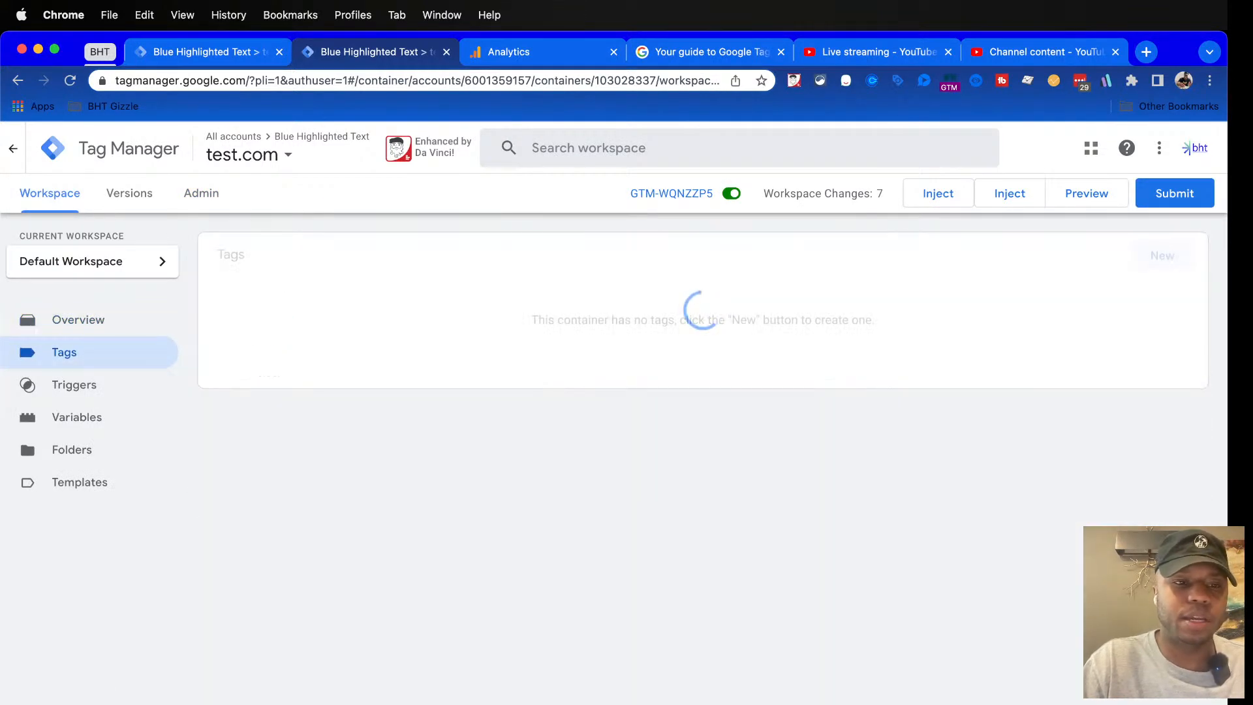
Step: Compare the container's Google Tag Manager install code with the manual Google tag code in Analytics, then close the Tag Manager code
left_click(672, 194)
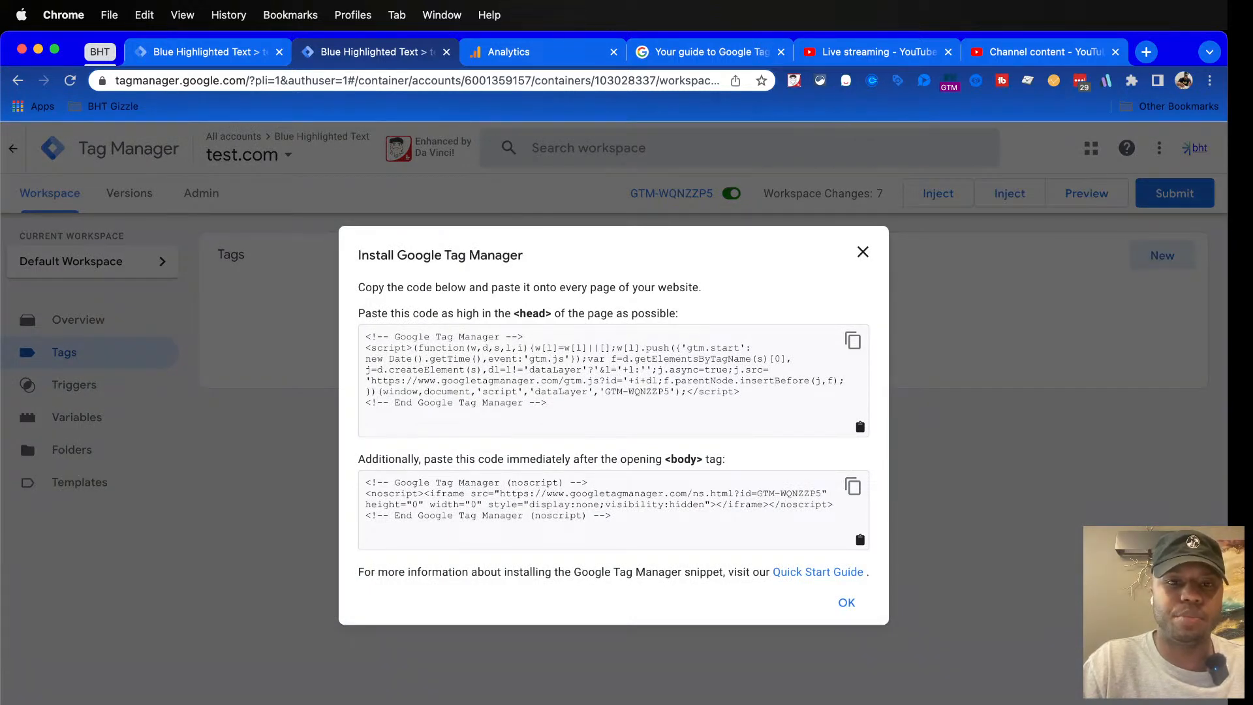
left_click(536, 52)
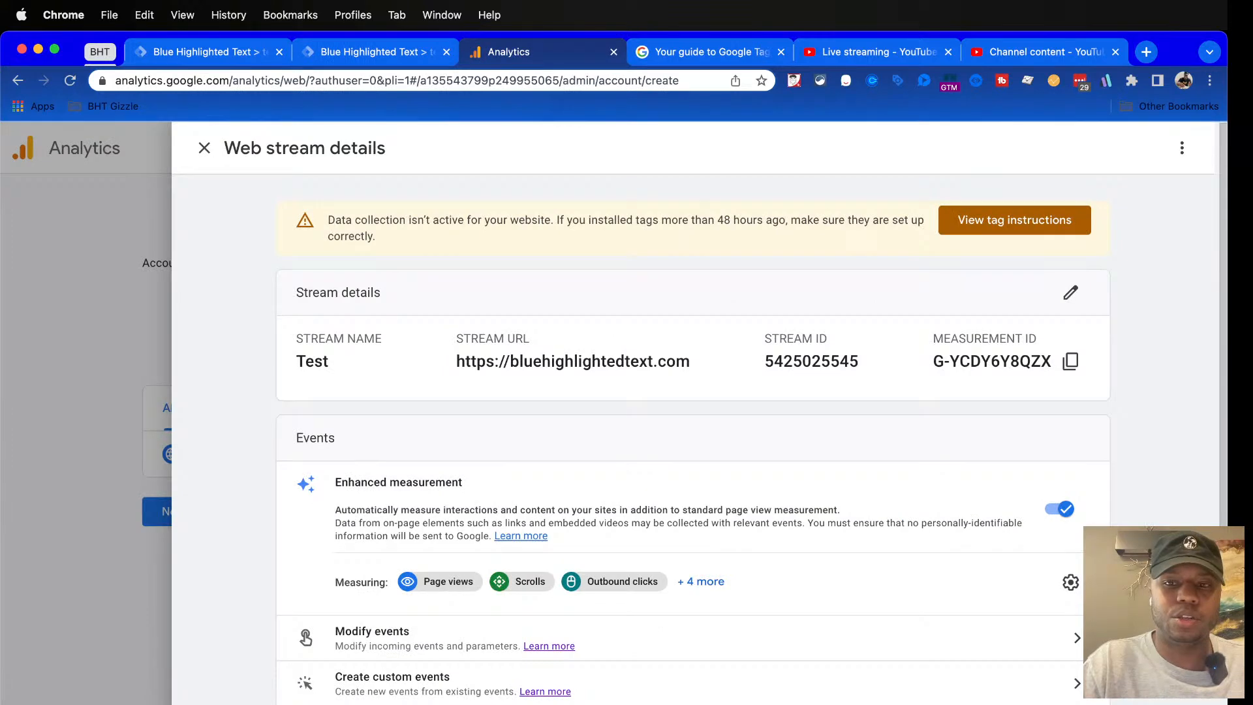
left_click(1014, 220)
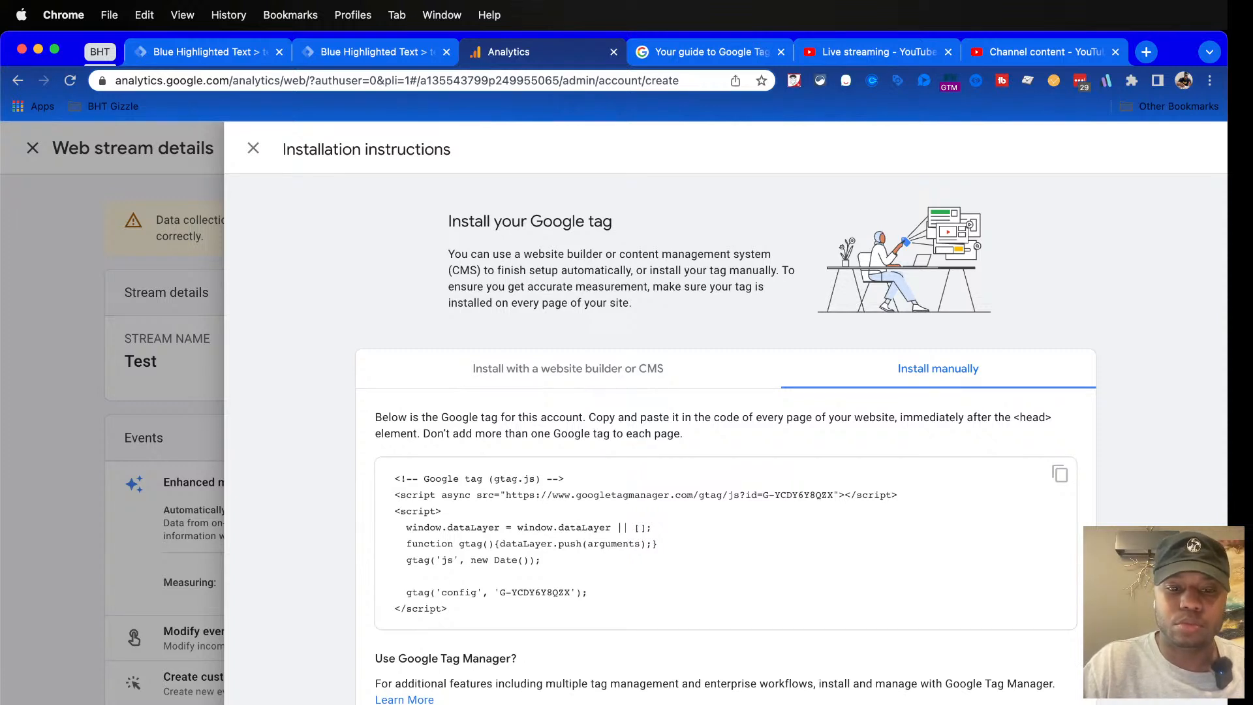
scroll(792, 443, "down", 1)
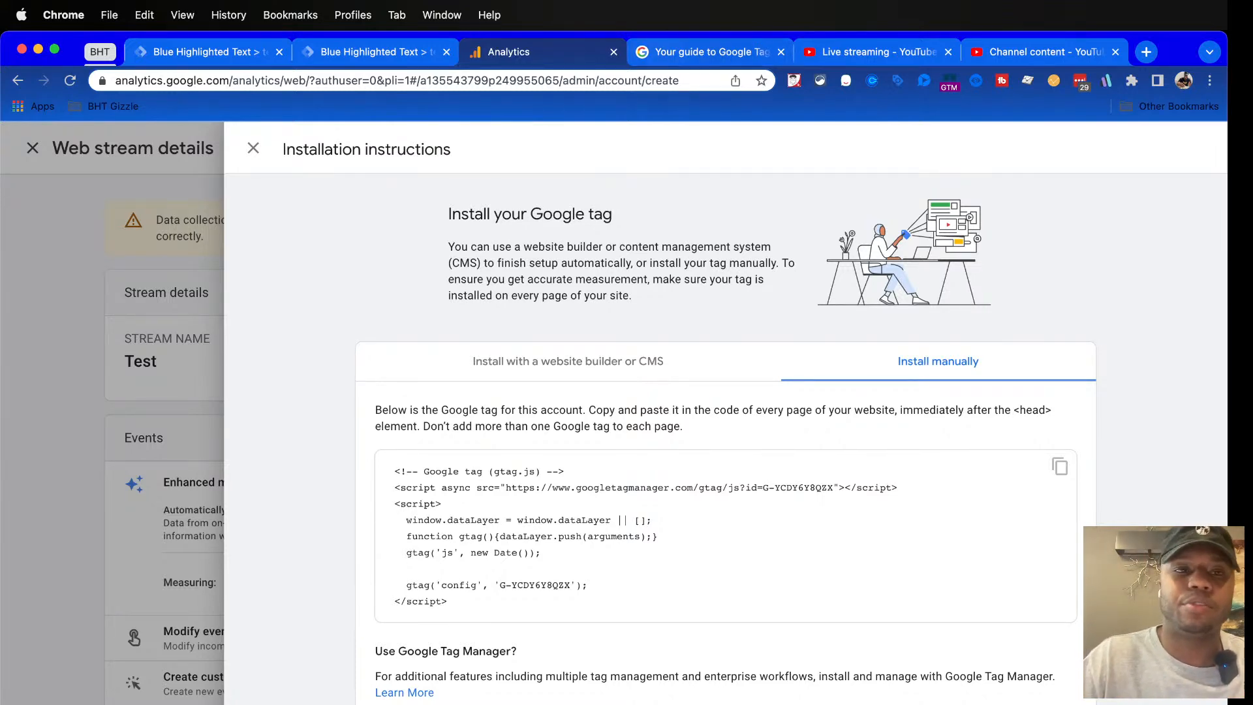
key("ctrl+shift+Tab")
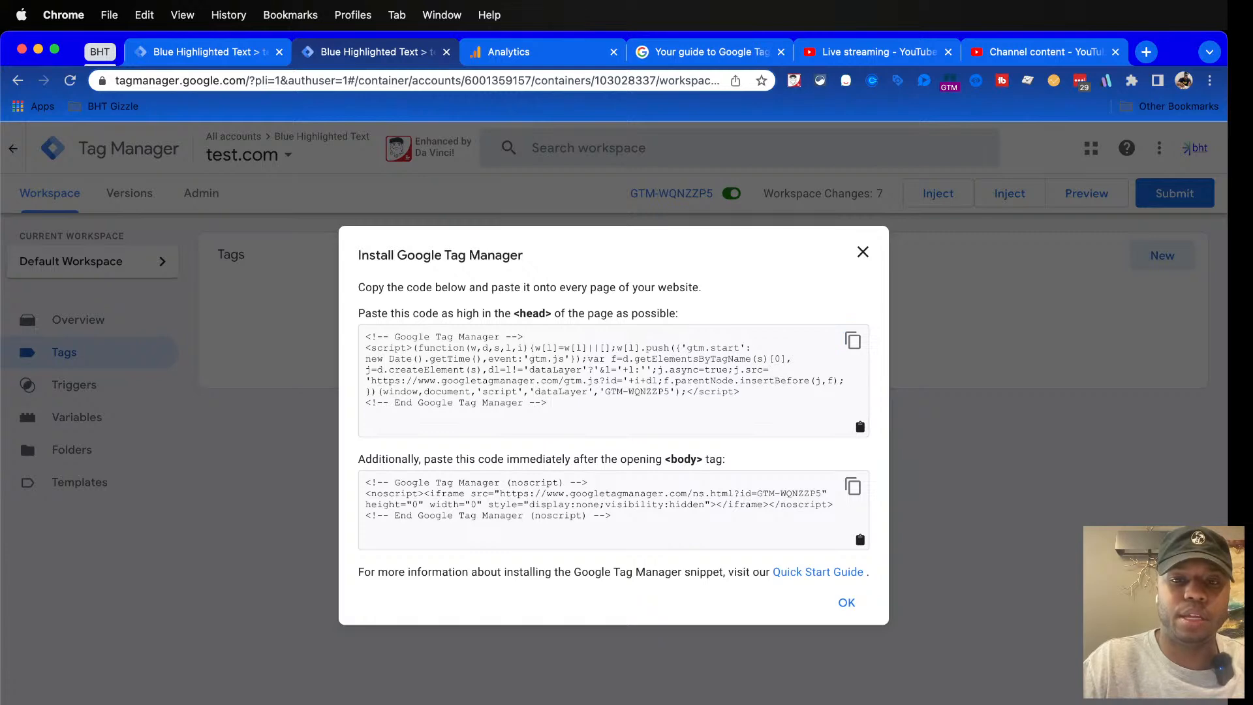
key("Escape")
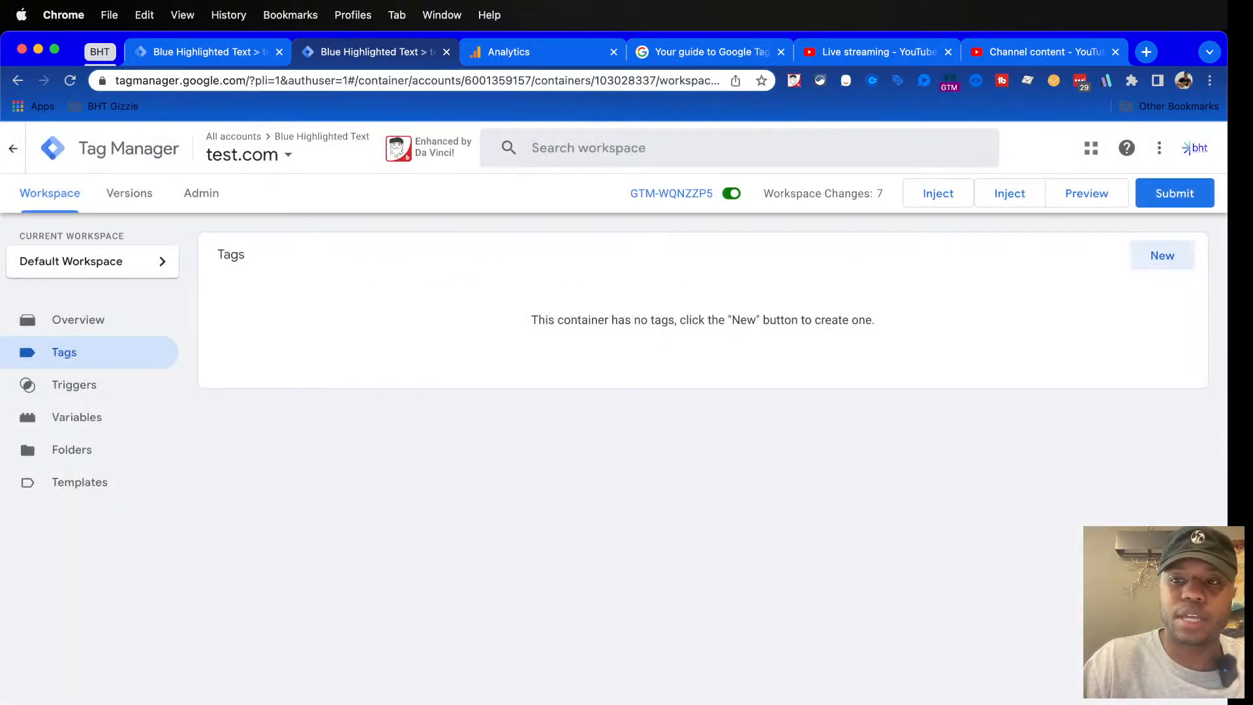
Step: Create a new Google Analytics: GA4 Configuration tag and paste the copied measurement ID into it
left_click(1161, 255)
left_click(725, 297)
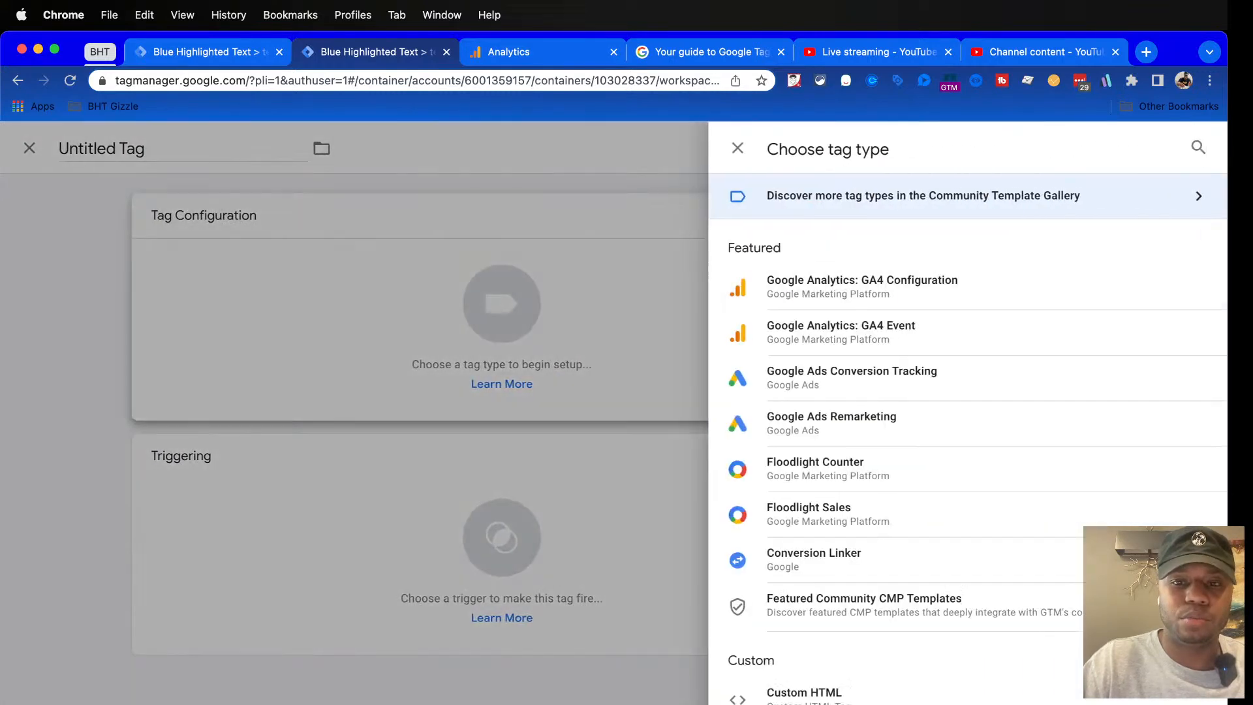
left_click(901, 285)
left_click(504, 378)
key("super+v")
key("Tab")
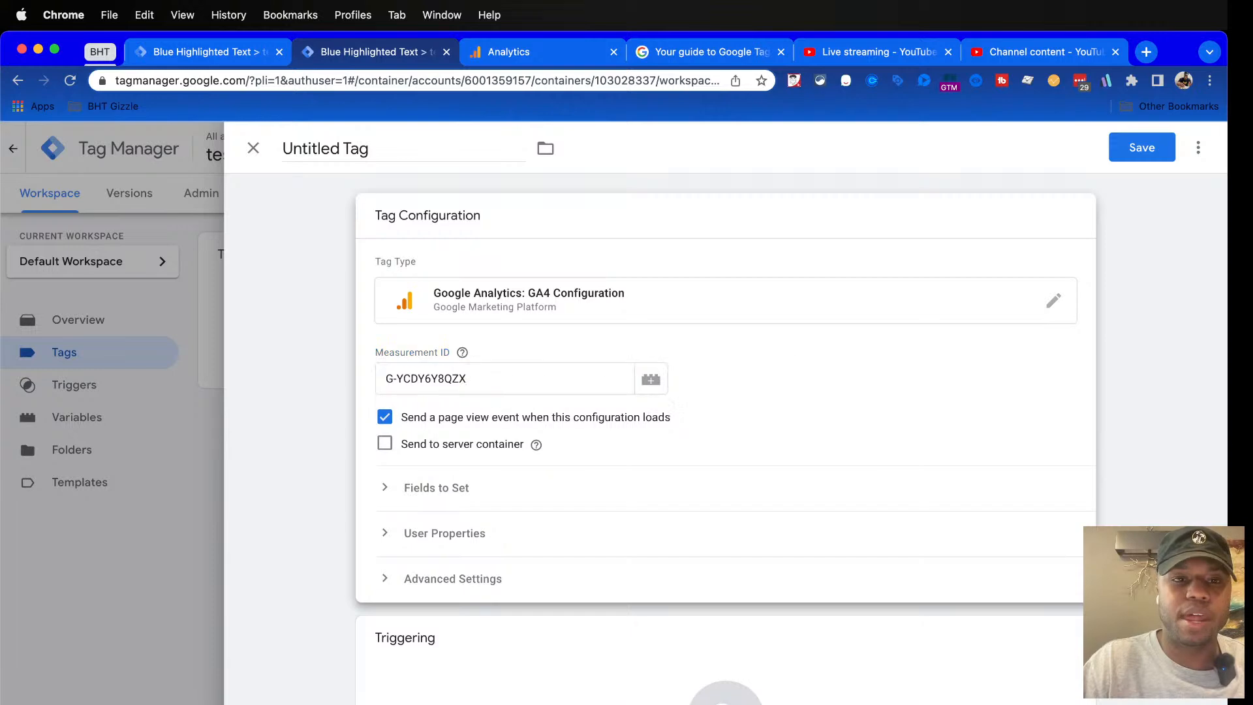
Step: Check the source of the measurement ID in the Analytics web stream details and return to the tag in Tag Manager
key("ctrl+Tab")
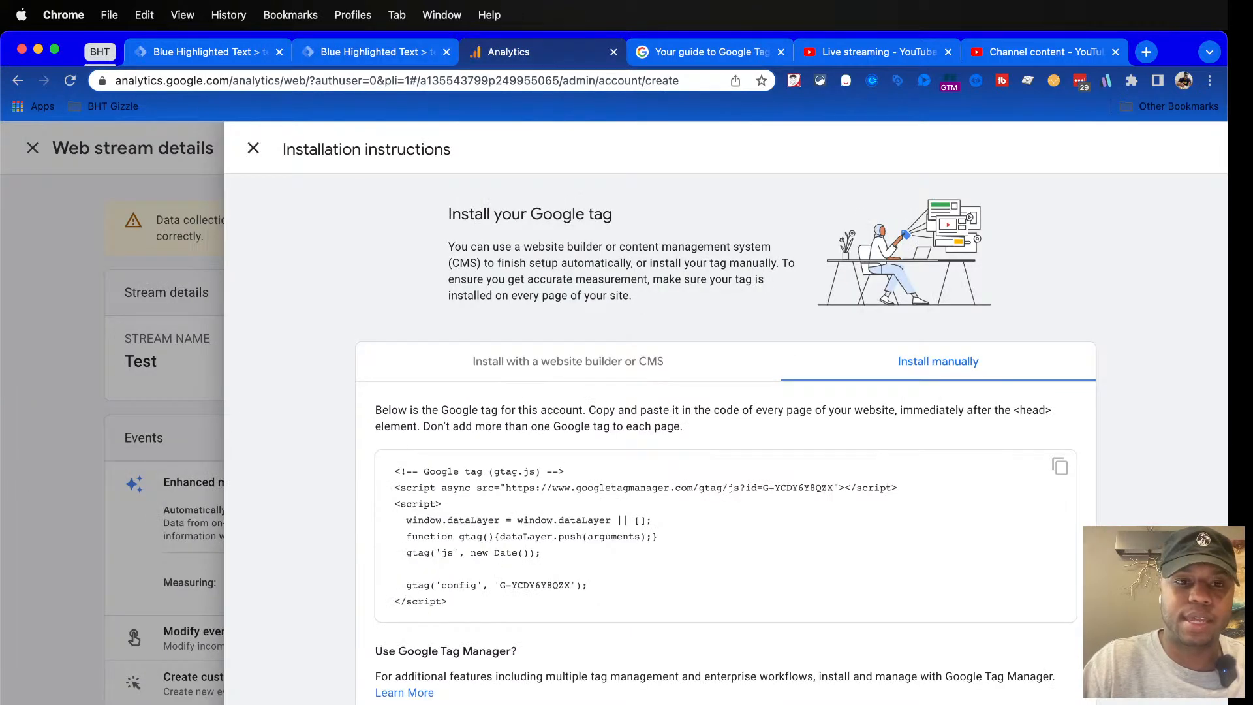
left_click(253, 149)
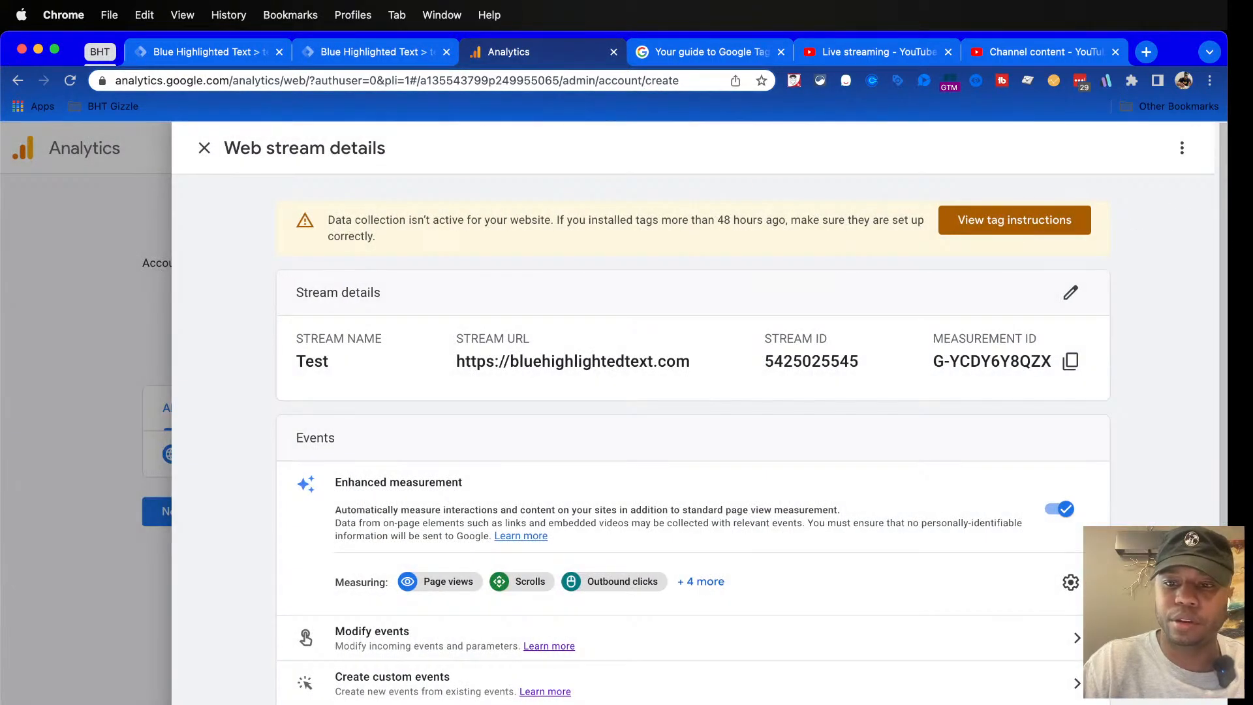
left_click_drag(933, 362, 1069, 362)
key("ctrl+shift+Tab")
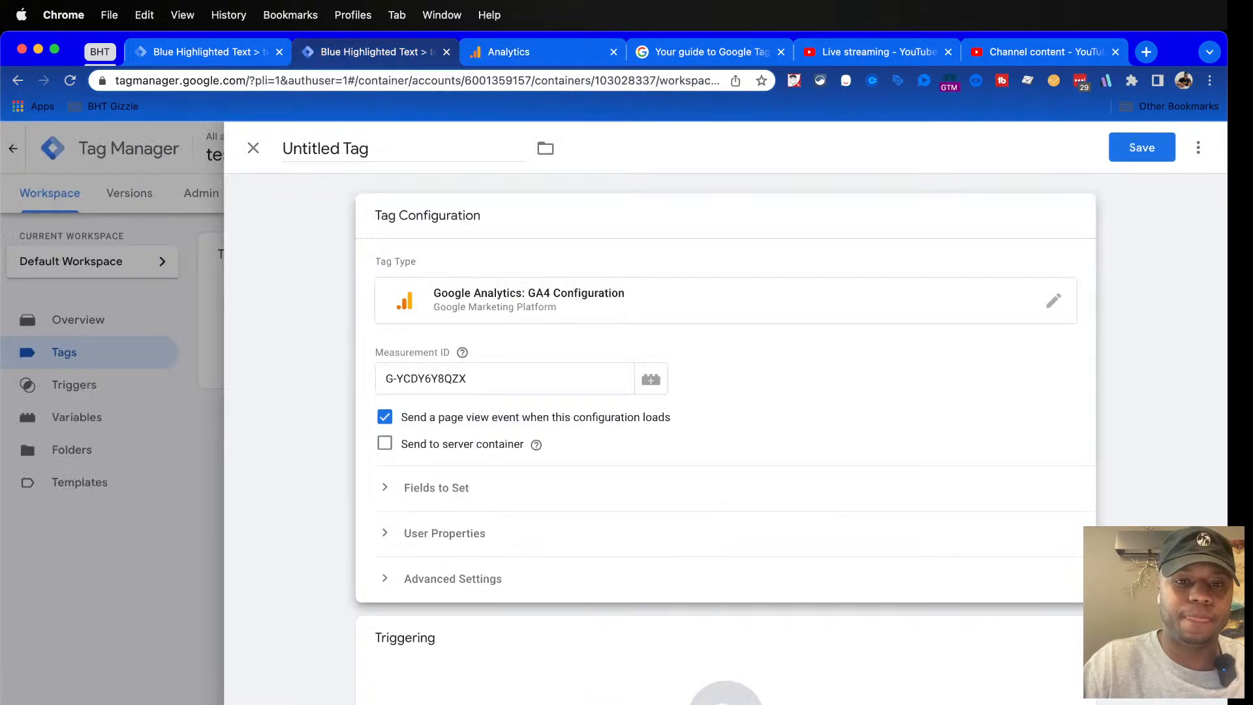
left_click_drag(479, 378, 384, 379)
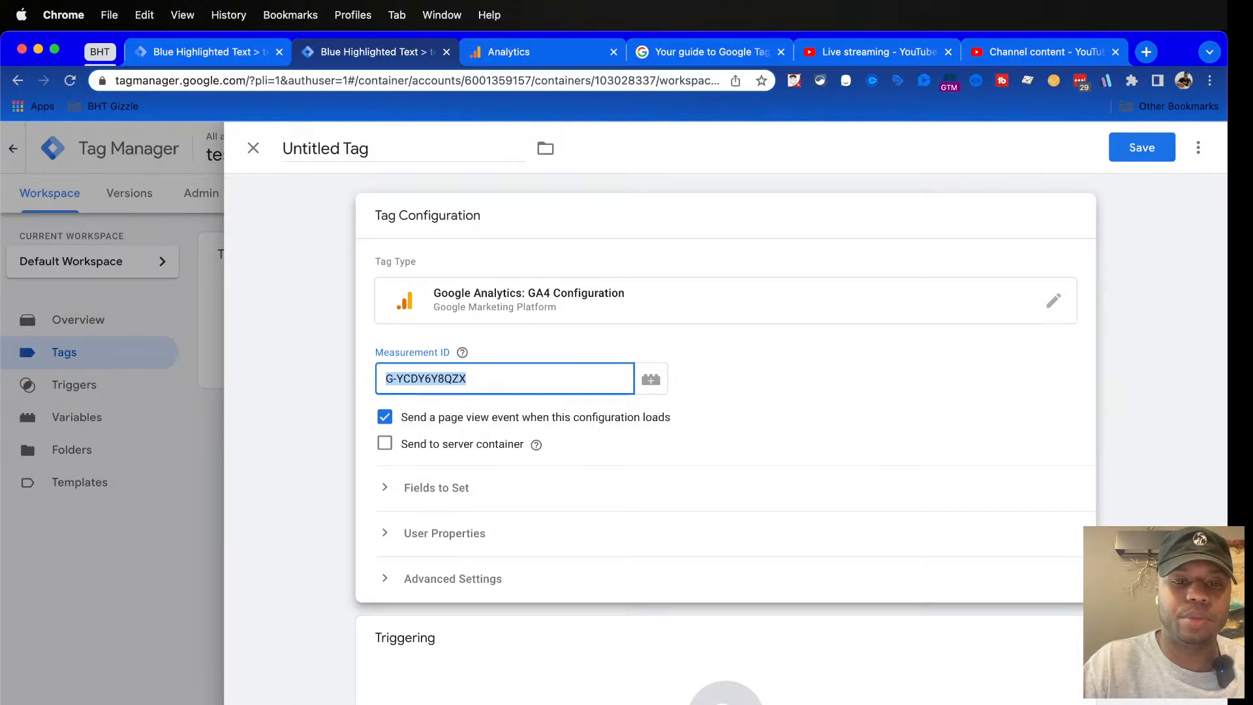
left_click(467, 379)
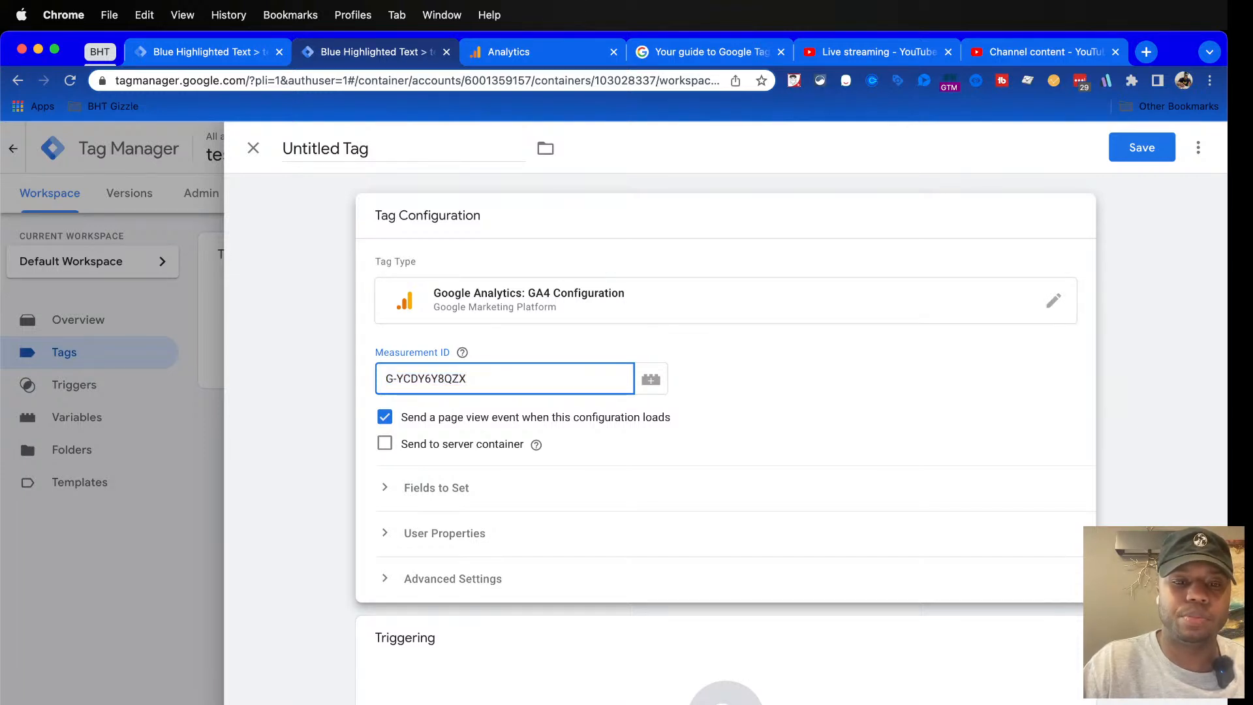
scroll(724, 424, "down", 3)
scroll(724, 424, "up", 3)
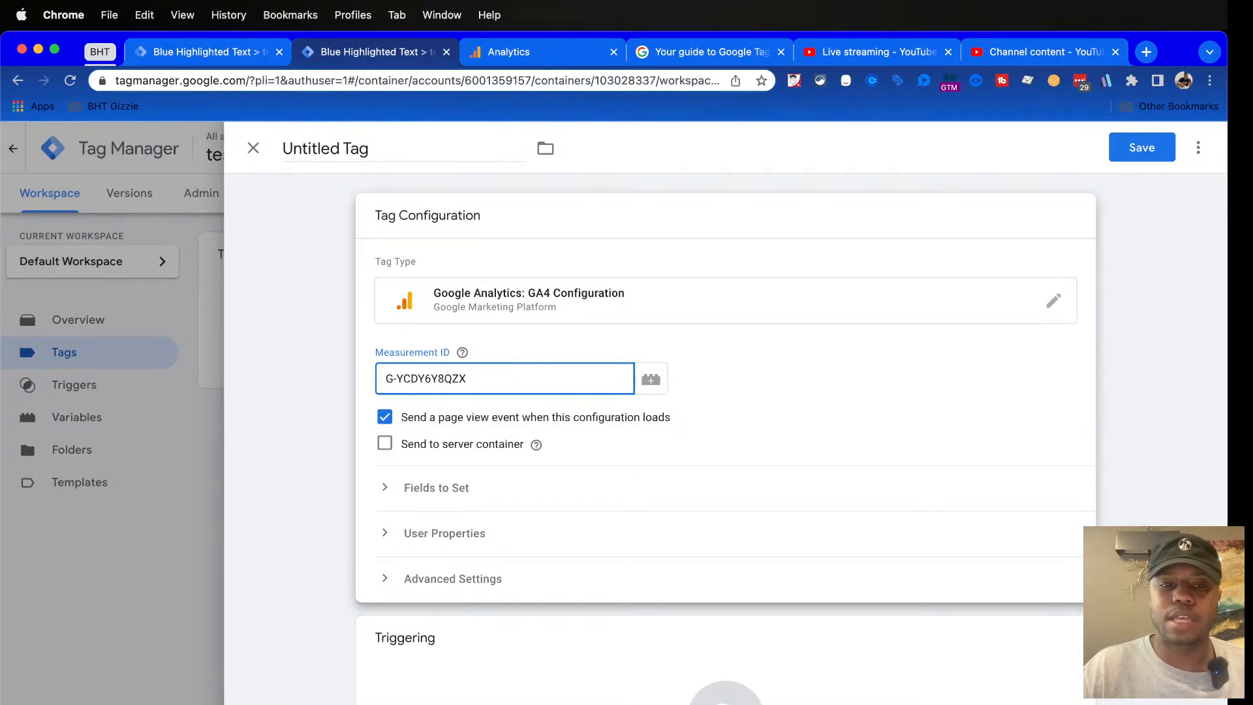
Step: Add the All Pages page view trigger as the firing trigger of the GA4 Configuration tag
scroll(725, 587, "down", 3)
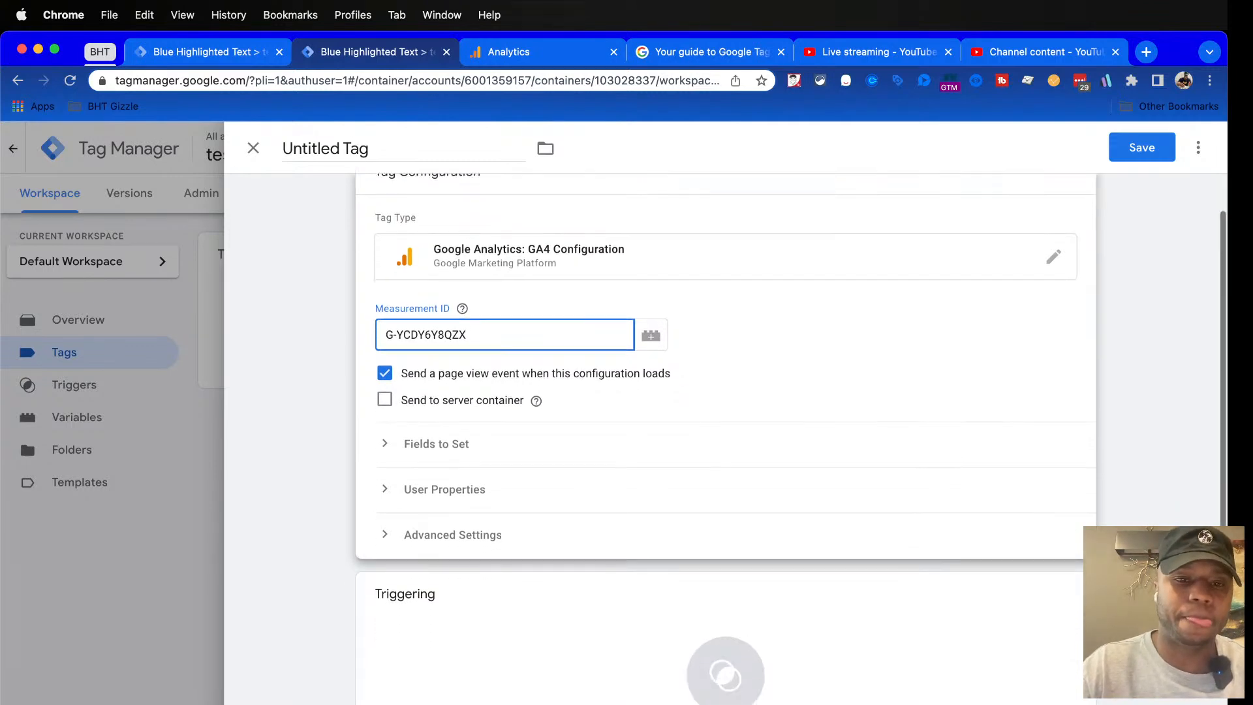
left_click(726, 593)
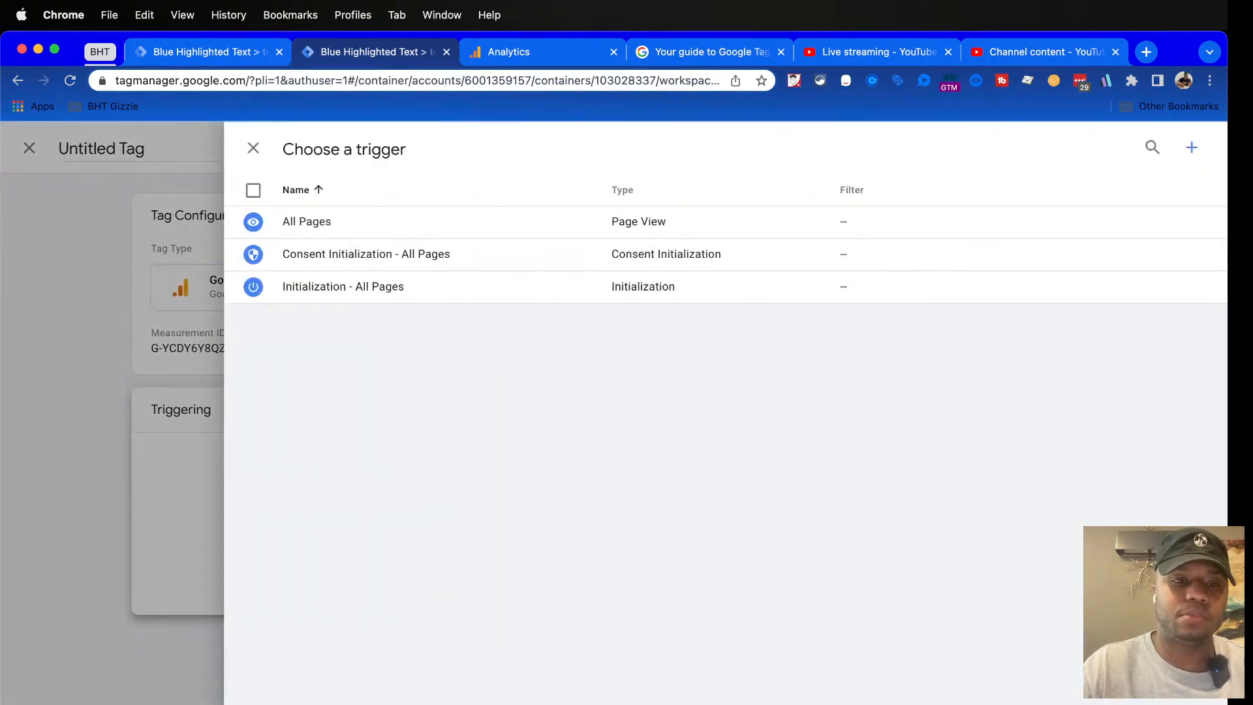
left_click(522, 222)
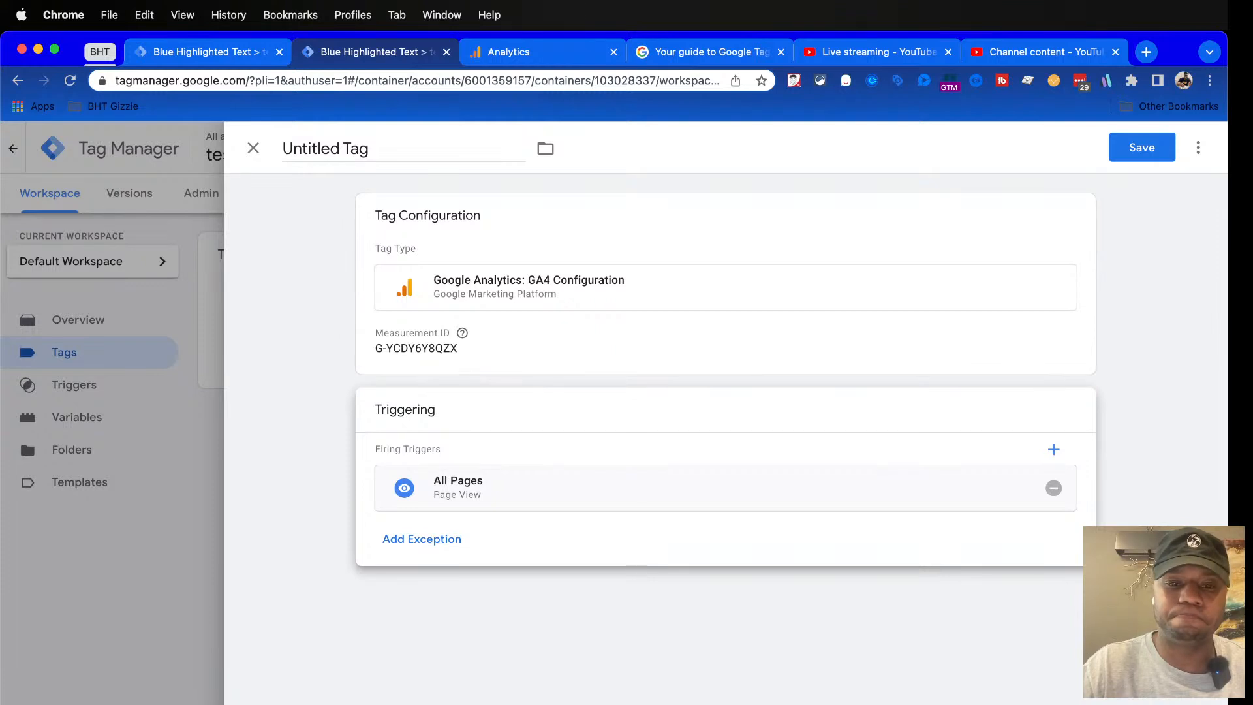
Step: Name the tag "GA4 config" and try to save it
left_click(325, 149)
type("GA4 cpmfo")
key("BackSpace")
key("BackSpace")
key("BackSpace")
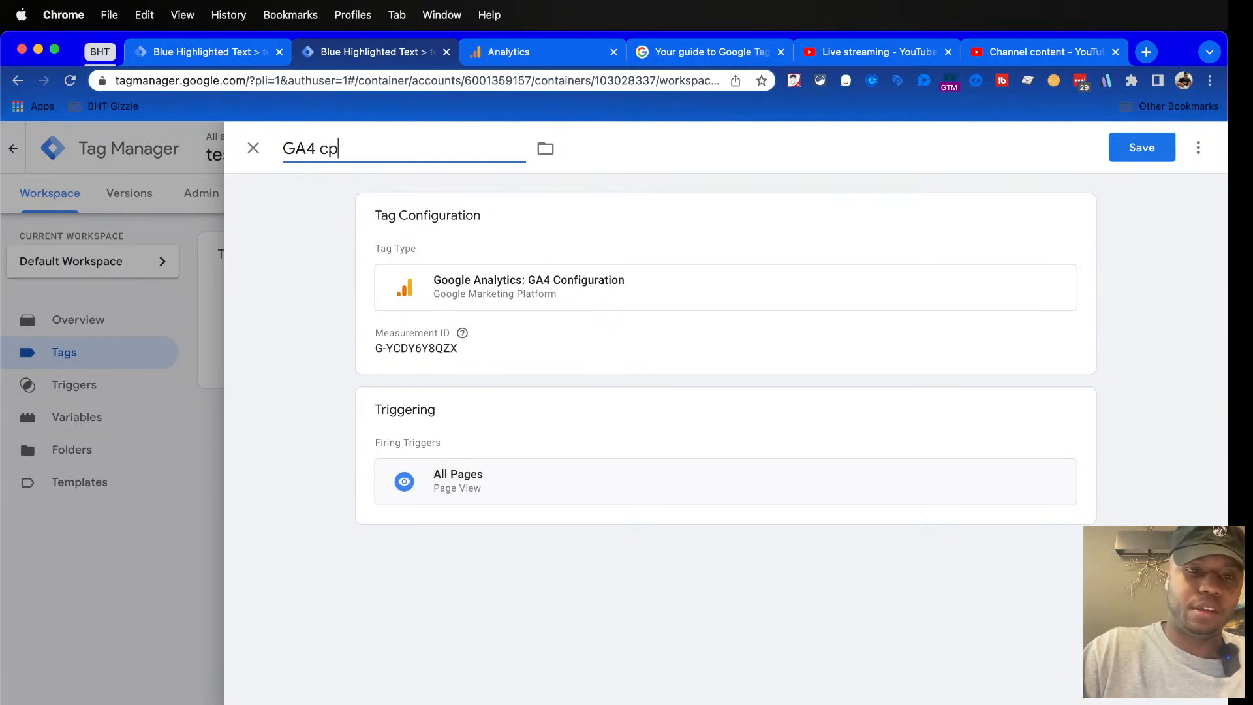
key("BackSpace")
type("onfig")
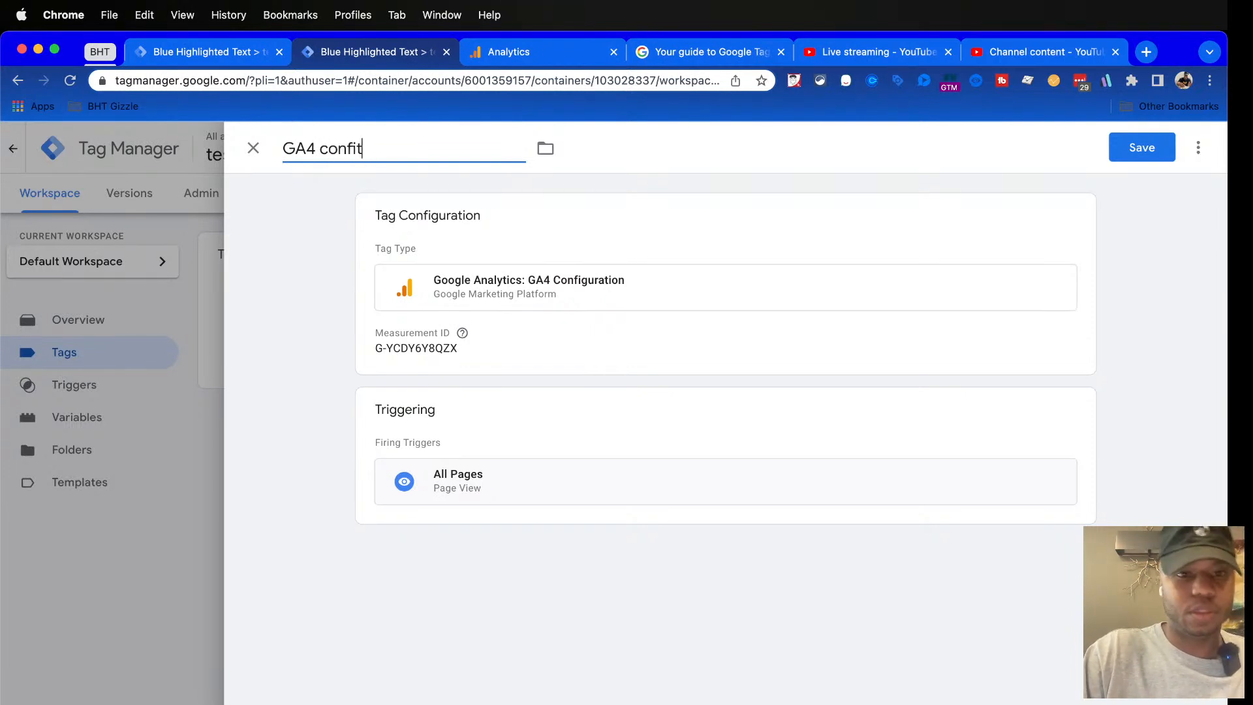
left_click(1142, 147)
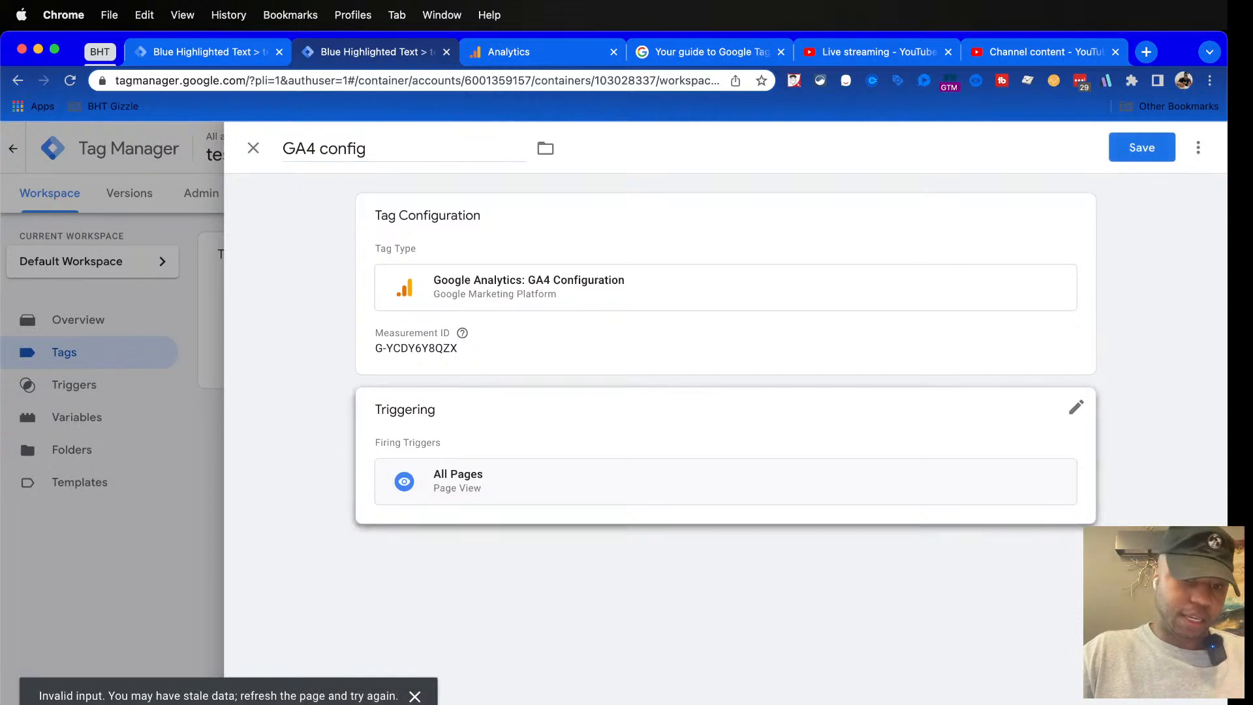